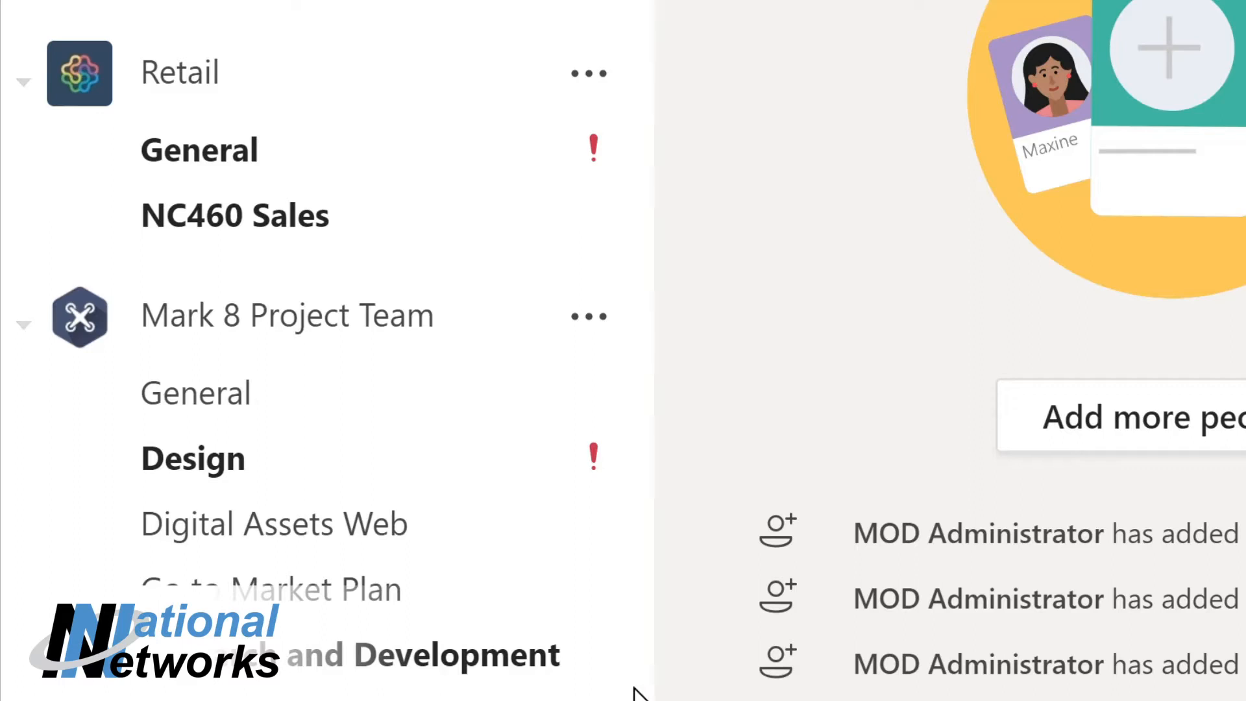
# - Open the Monthly Reports channel of the Sales and Marketing team
pyautogui.scroll(-3, 636, 688)
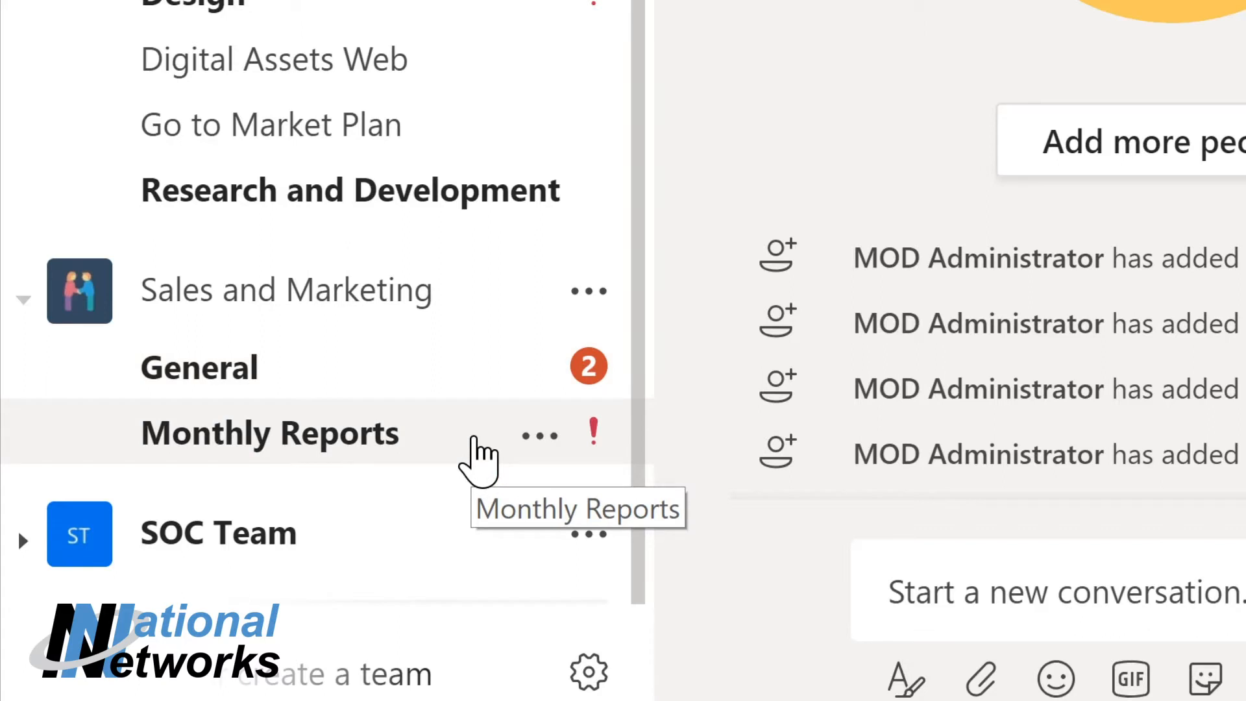
pyautogui.click(473, 440)
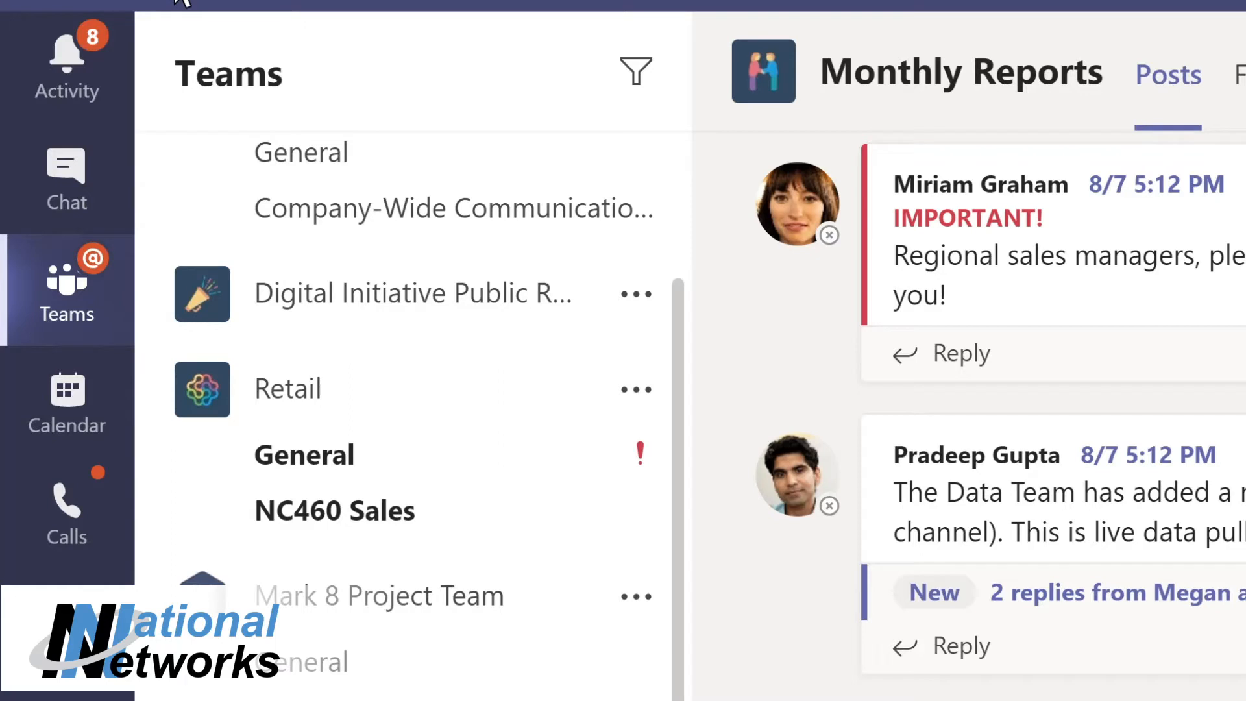
# - Open the activity feed and filter it by "marketing"
pyautogui.click(94, 74)
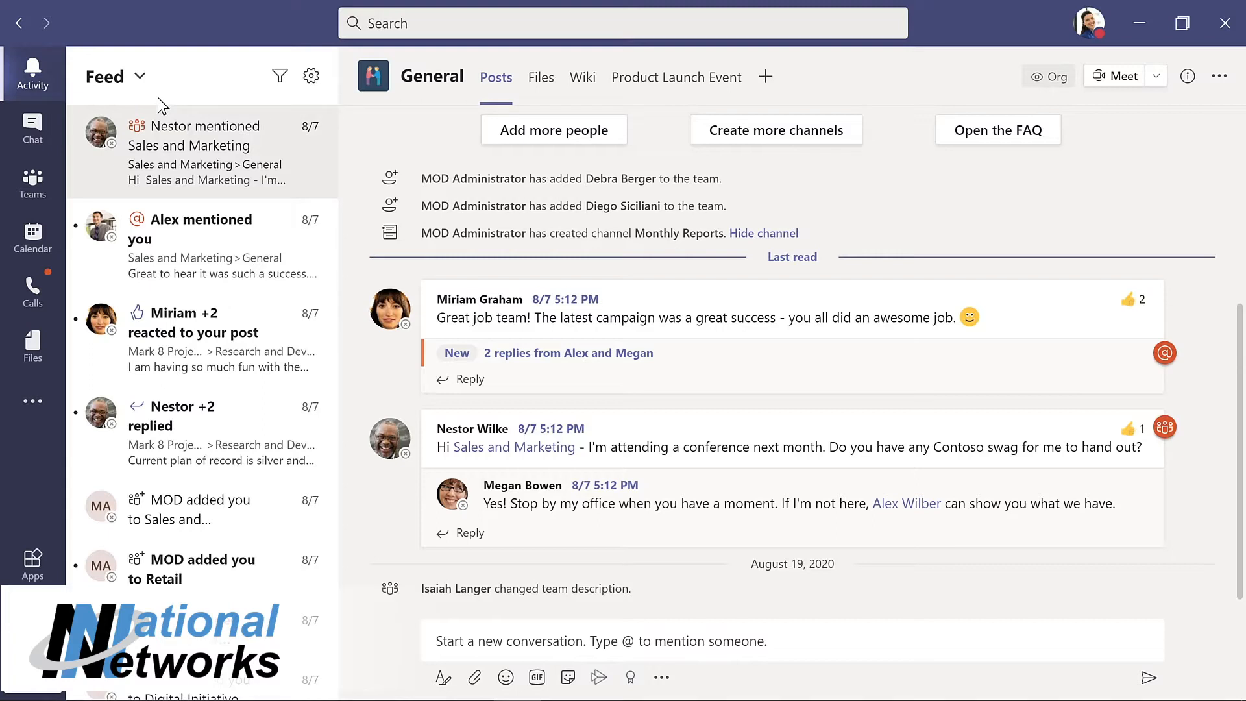
pyautogui.click(281, 79)
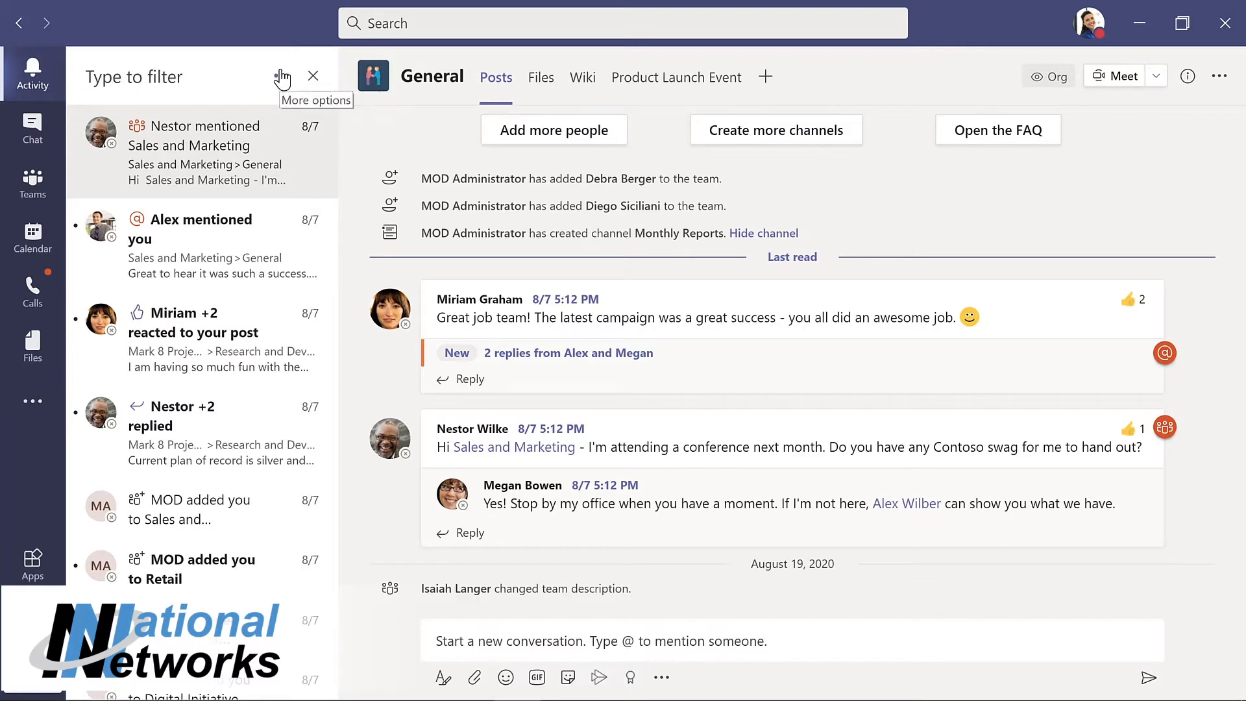
pyautogui.write('ma')
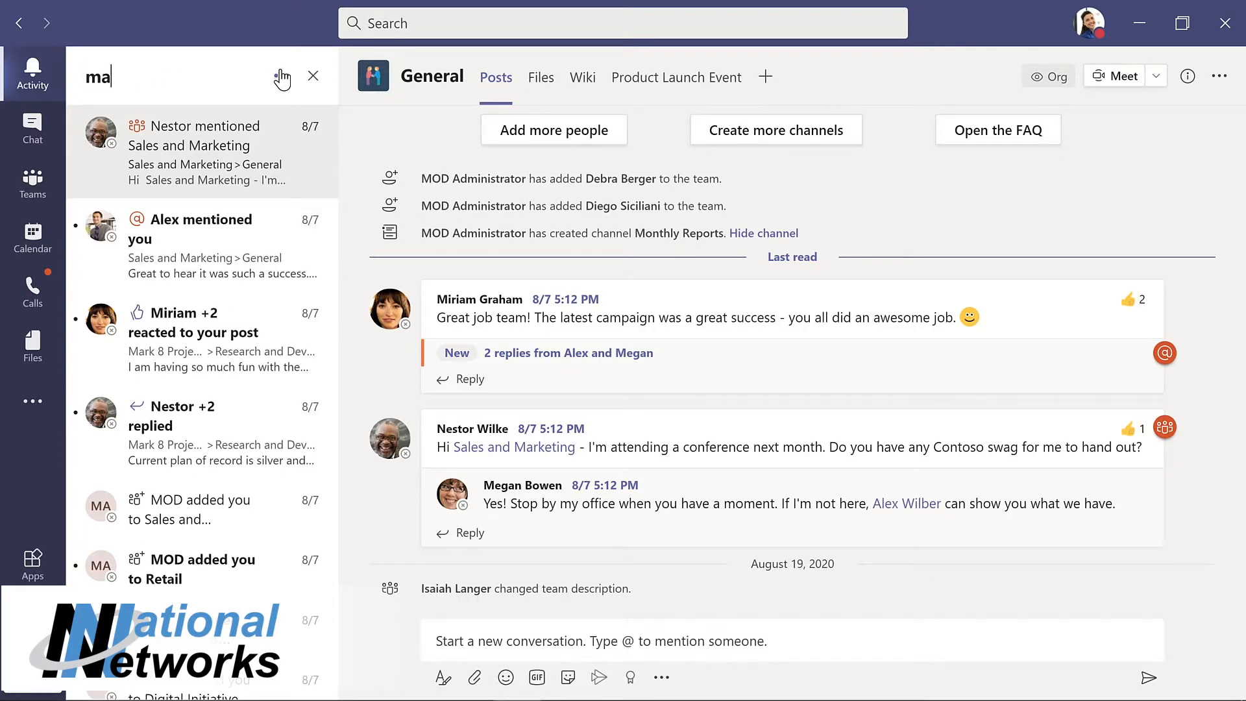
pyautogui.write('rketing')
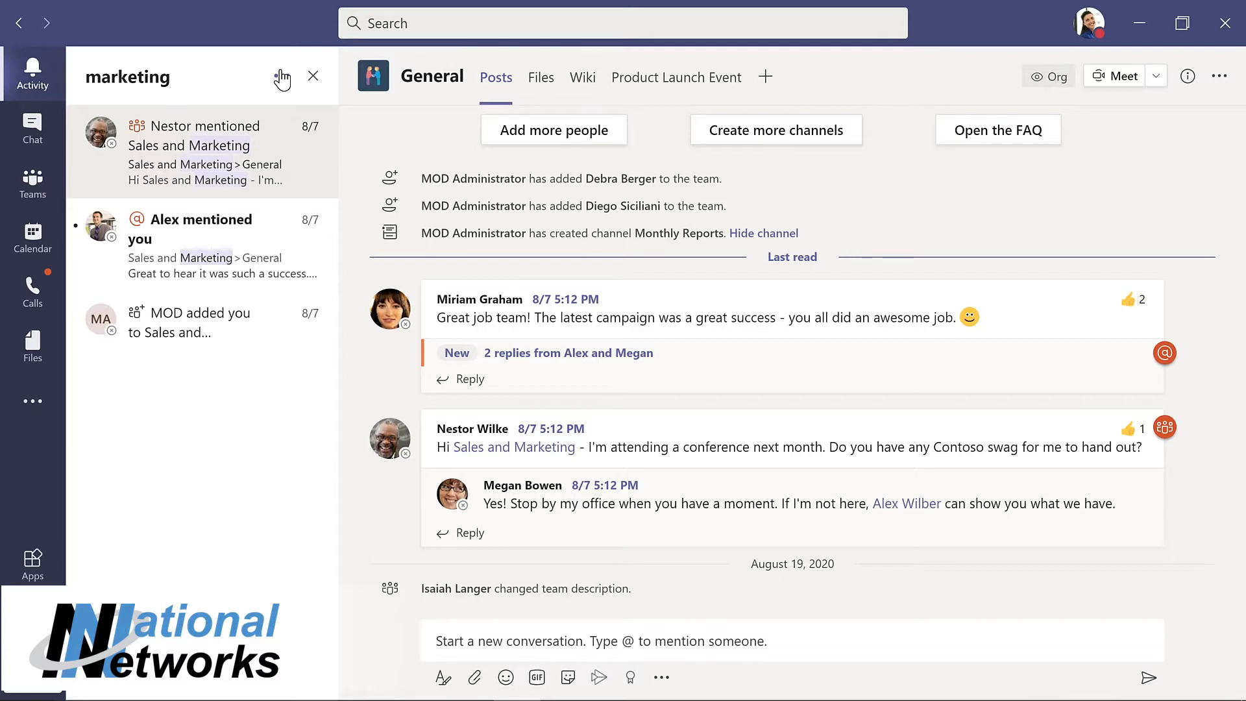
# - Look through the Chat, Calendar, Calls, Files and Apps sections, and view the profile account options
pyautogui.click(51, 134)
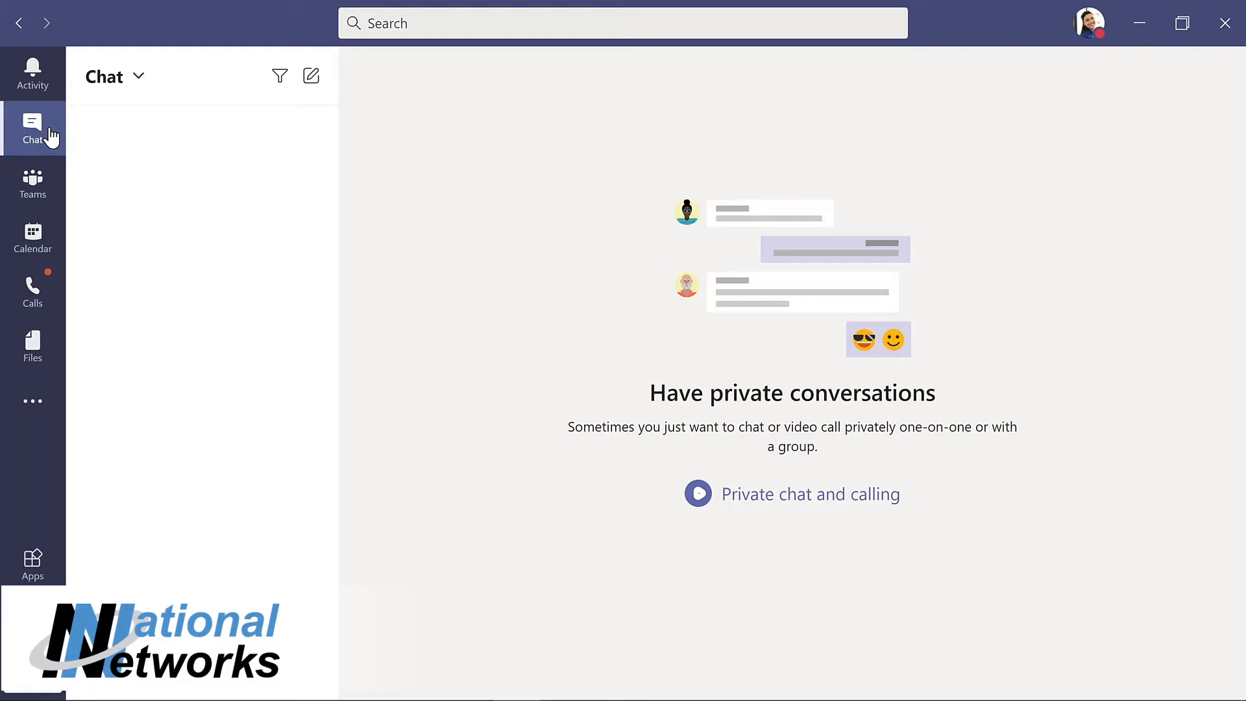
pyautogui.click(33, 237)
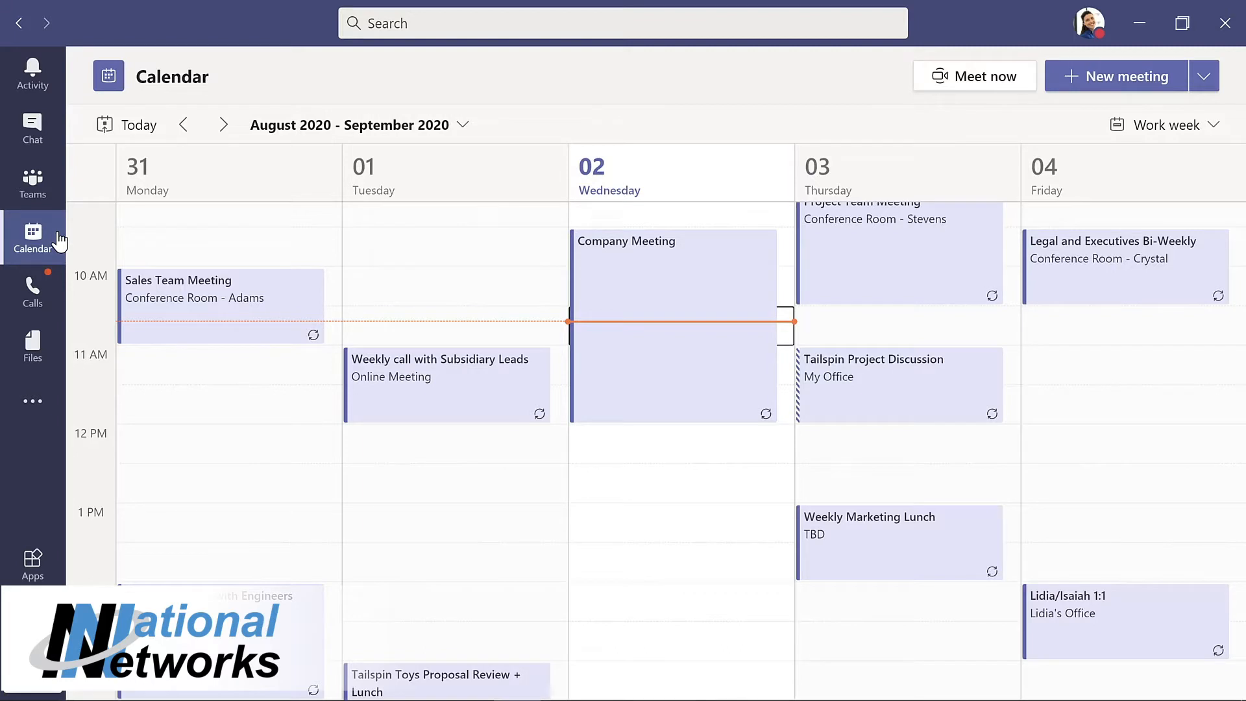
pyautogui.click(34, 292)
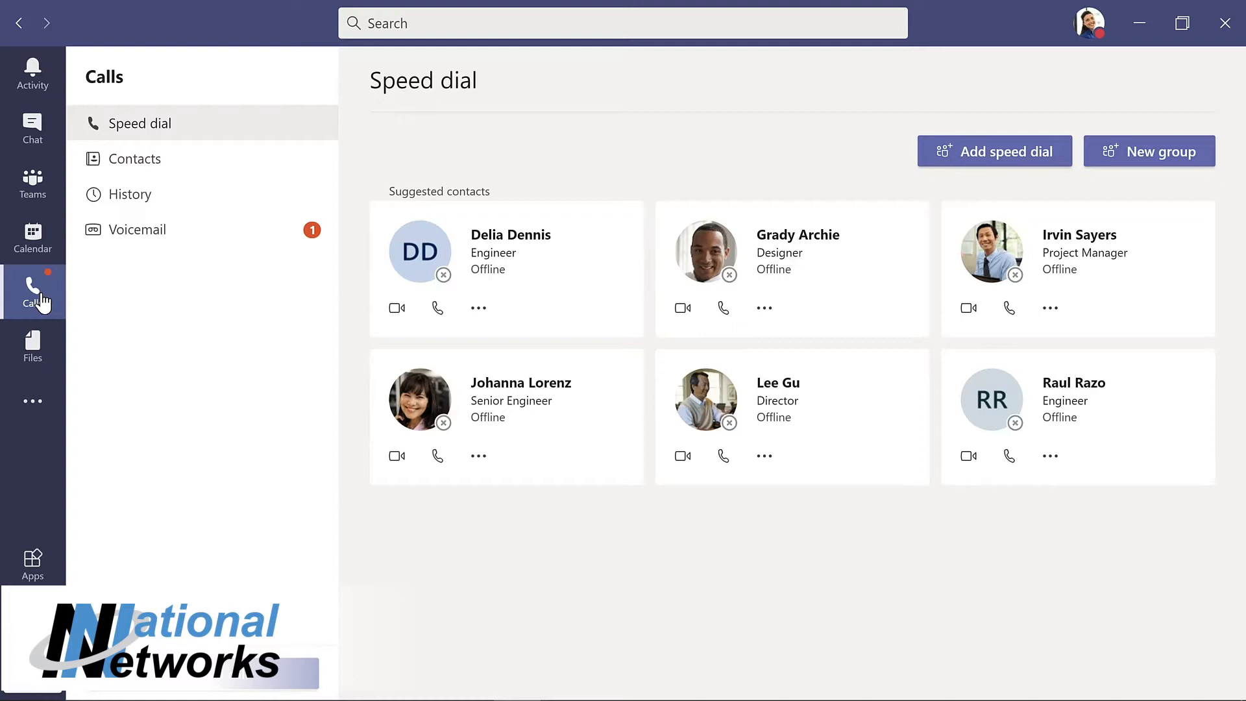
pyautogui.click(45, 351)
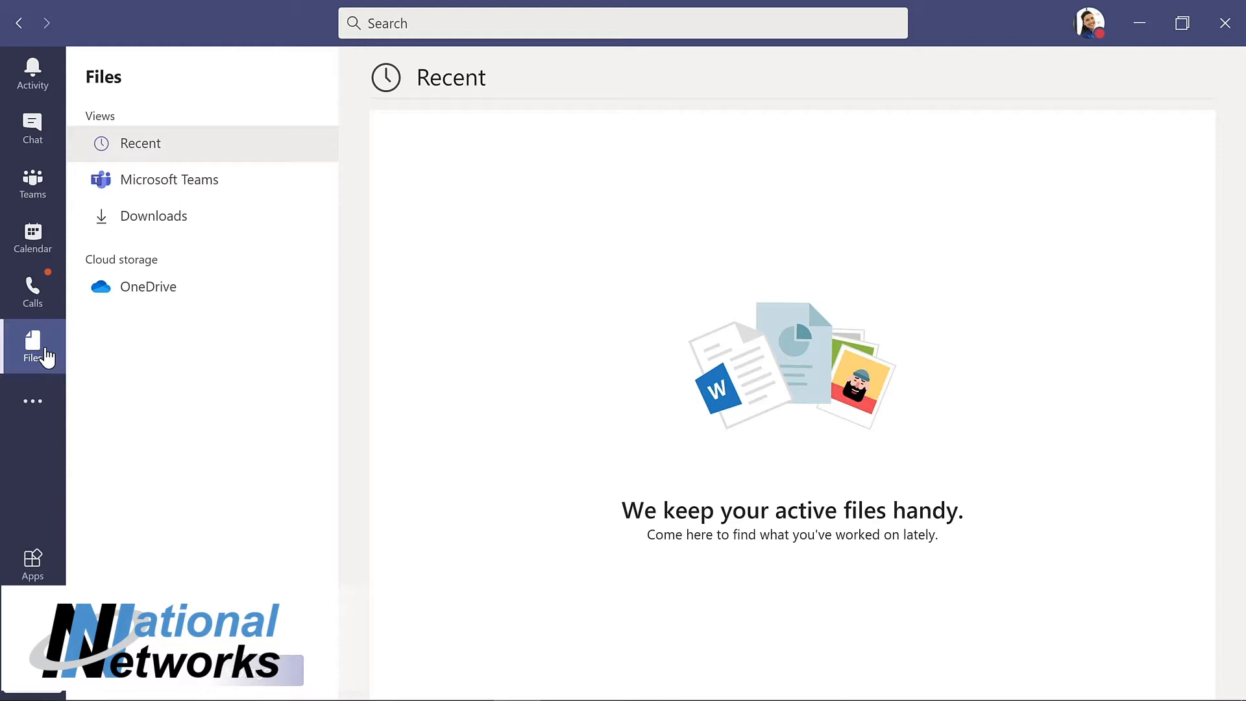
pyautogui.click(33, 563)
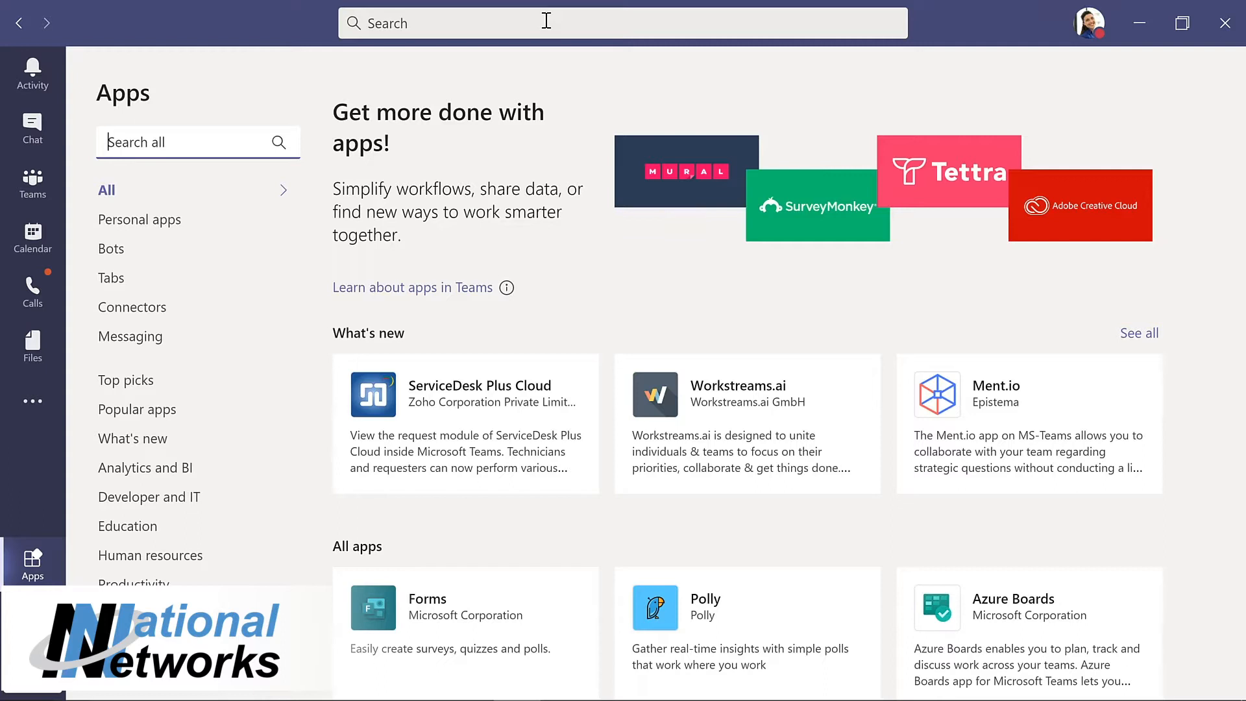
pyautogui.click(1088, 32)
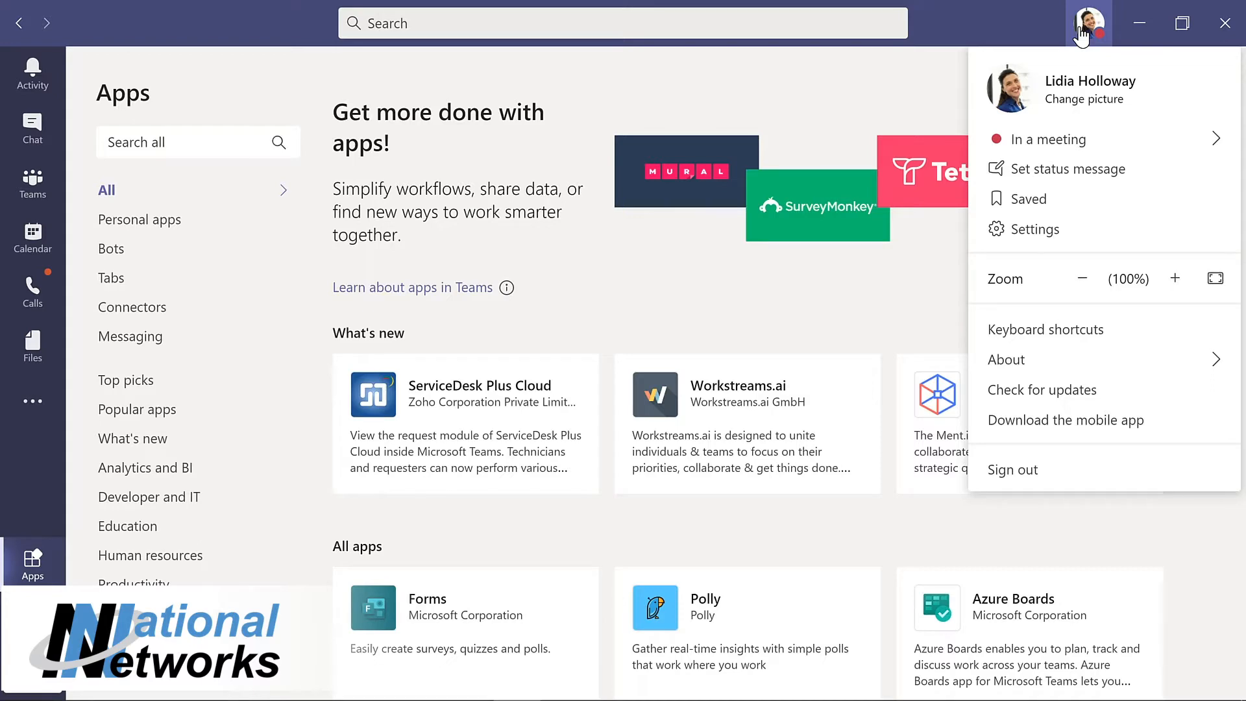
# - Start creating a new team from scratch and make it private
pyautogui.click(52, 189)
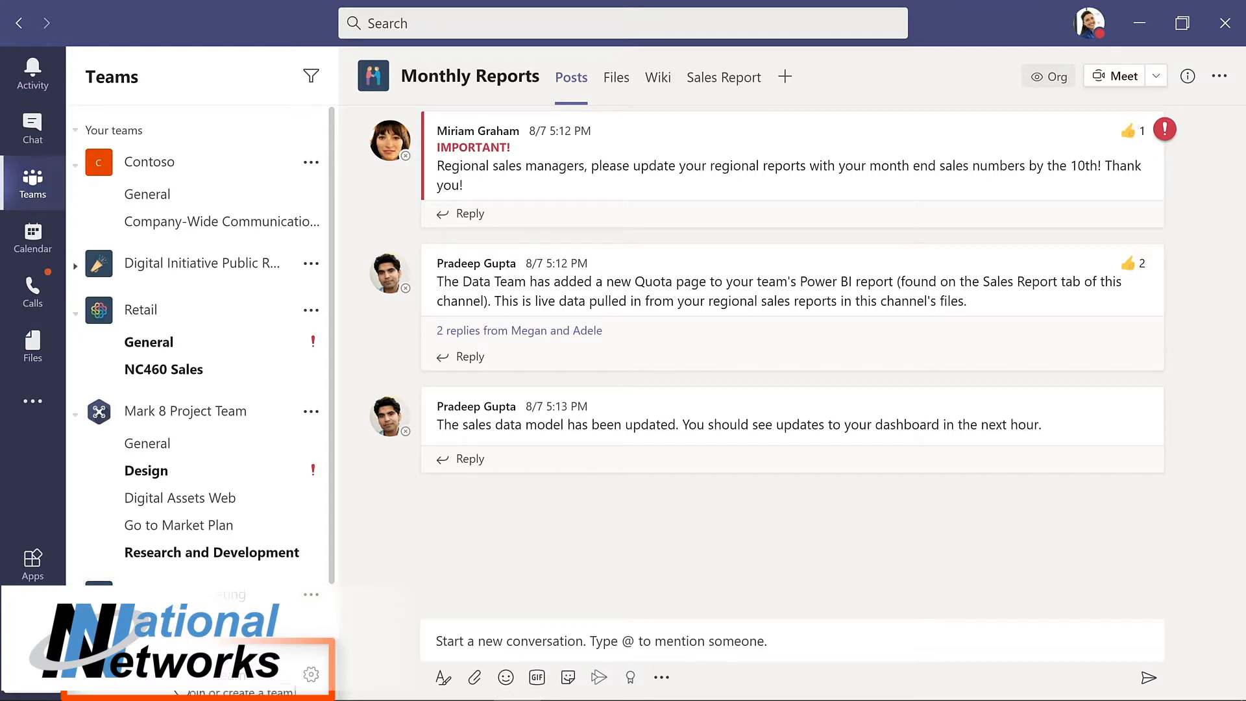
pyautogui.click(179, 691)
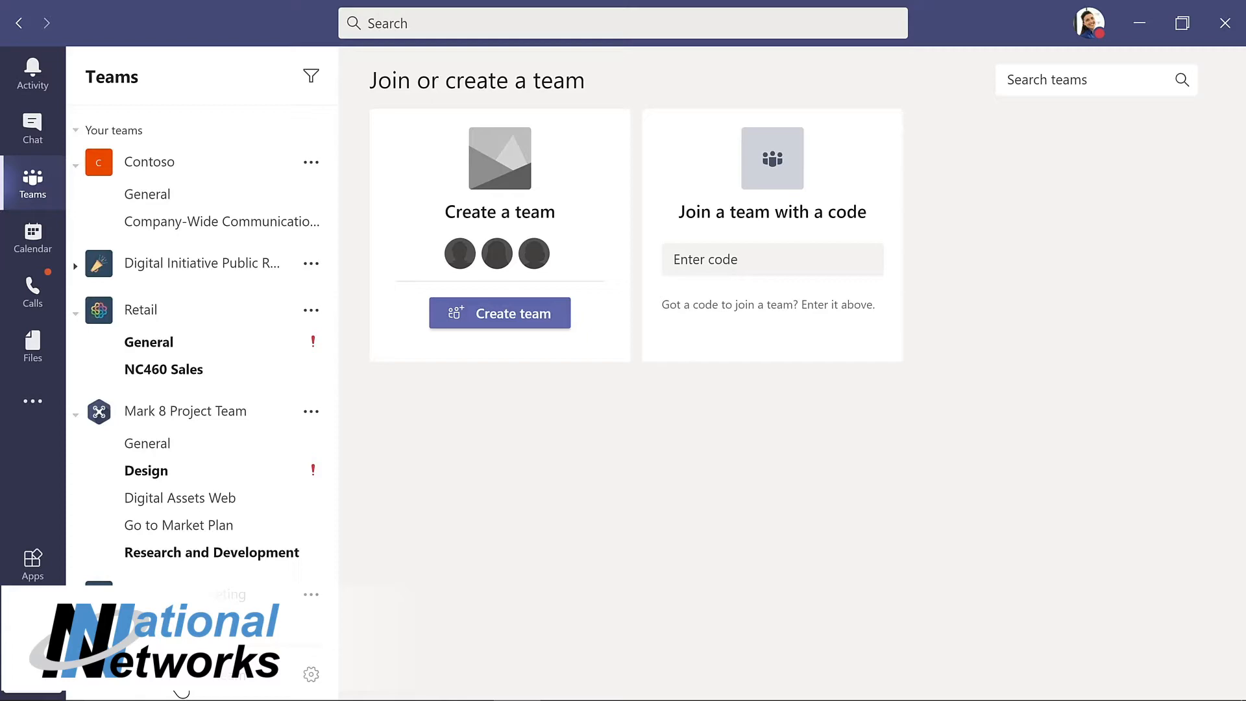
pyautogui.click(509, 315)
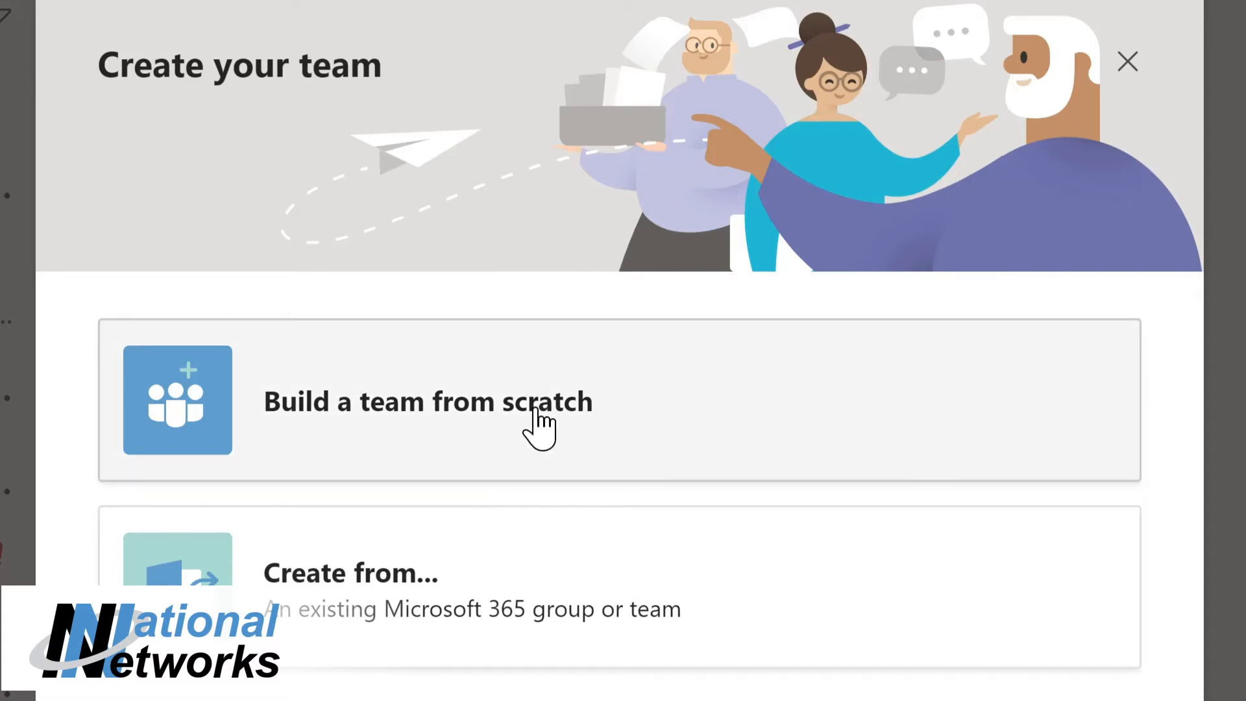
pyautogui.click(538, 428)
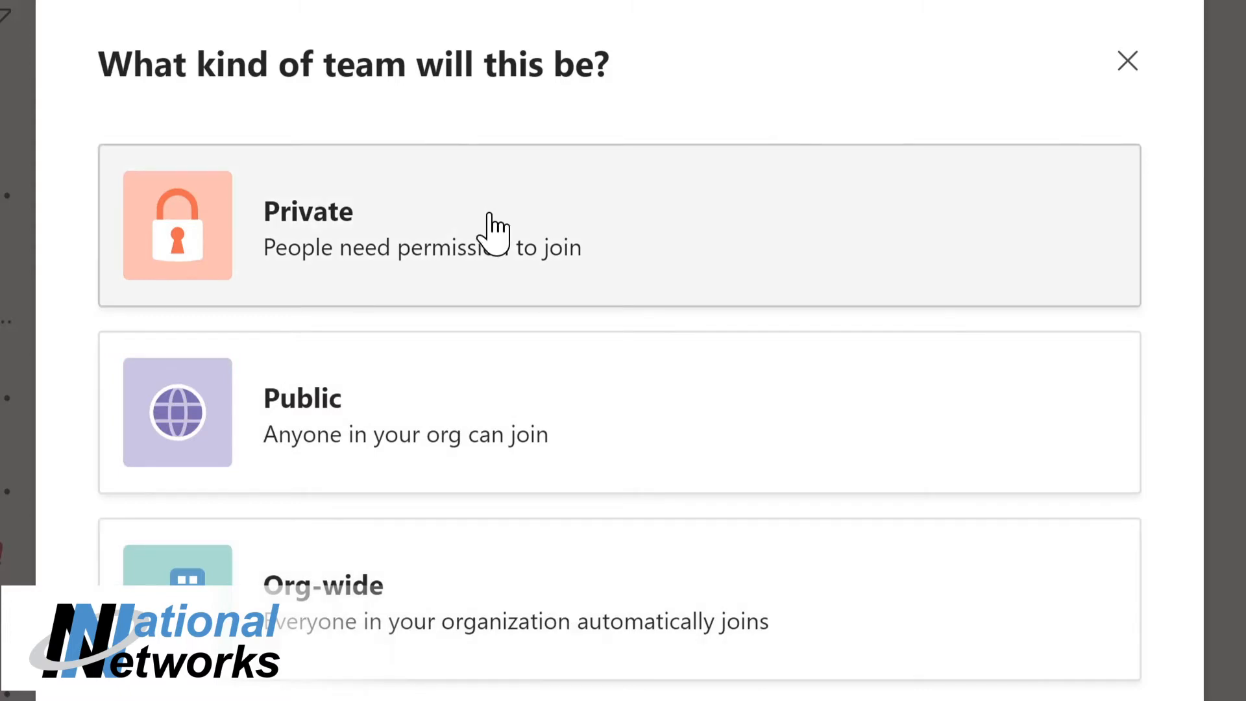
pyautogui.click(489, 217)
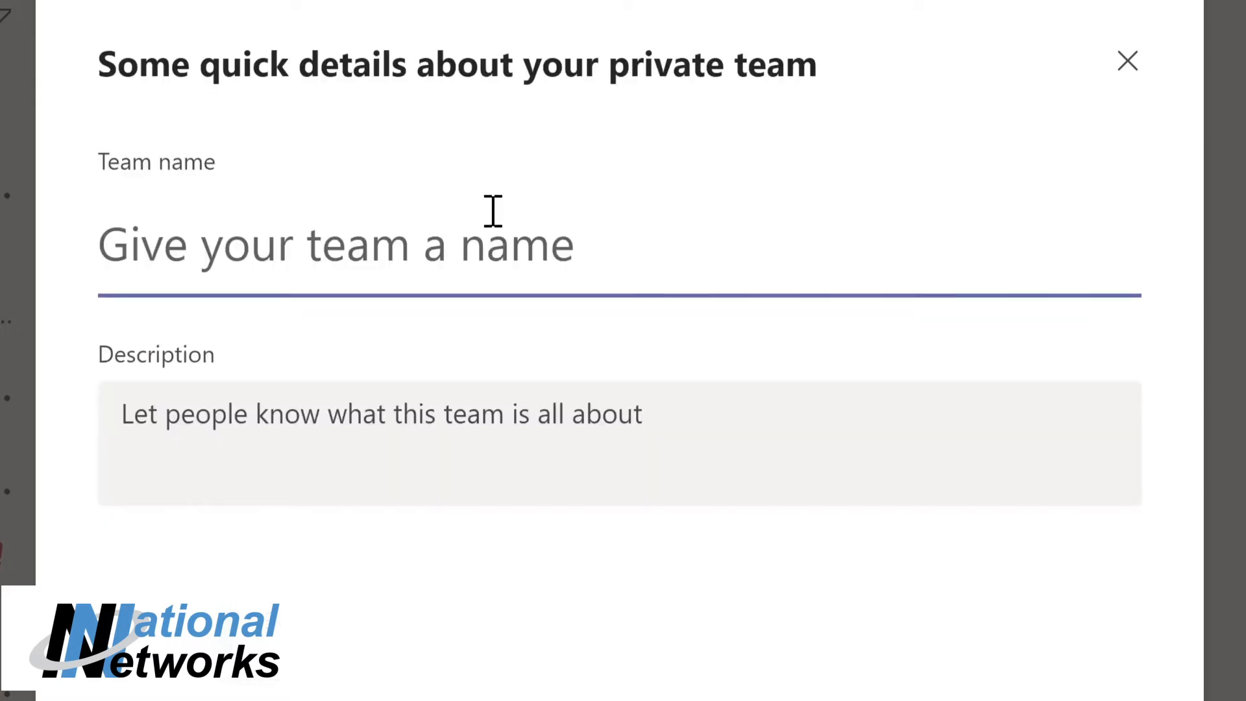
# - Name the team "Evergreen Project Team" with the description "Planning and development of Contoso learning management system"
pyautogui.write('Evergre')
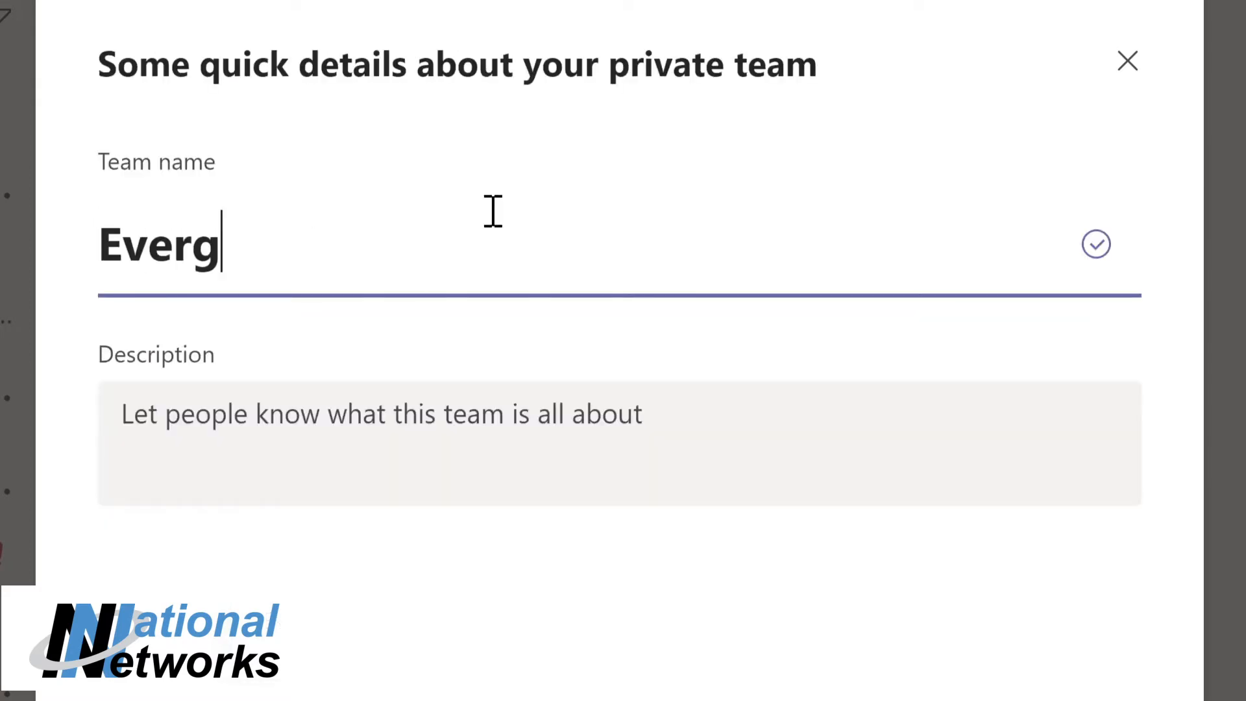
pyautogui.write('en Project Team')
pyautogui.press('Tab')
pyautogui.write('Planning and development of Contoso learning management system')
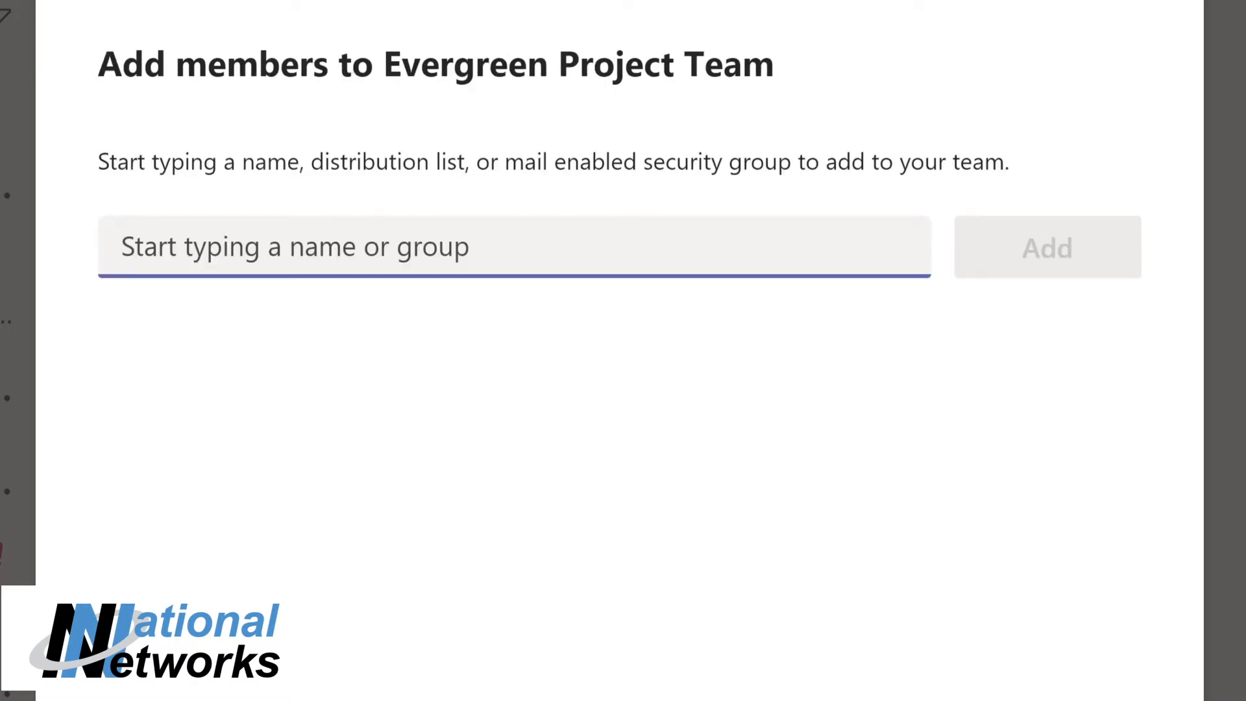
# - Add the planner, project manager, IT admin and HR manager as members, and move Evergreen Project Team above Sales and Marketing in the team list
pyautogui.write('Lynn')
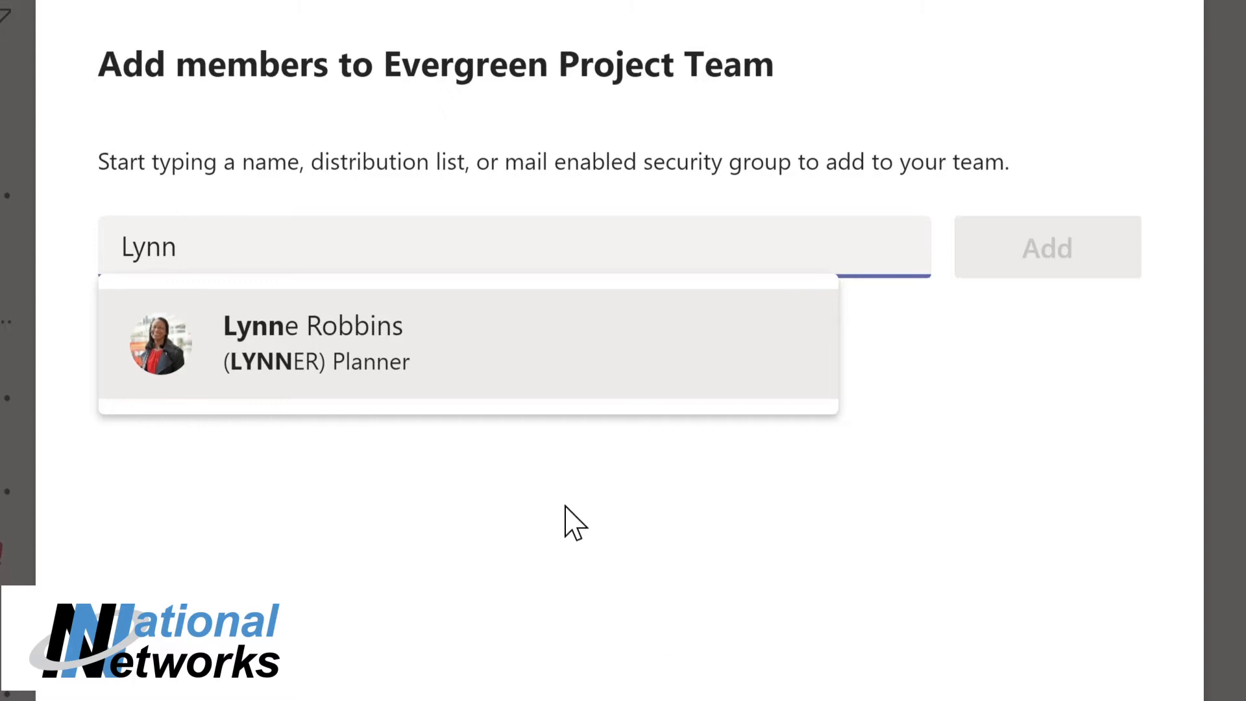
pyautogui.click(368, 361)
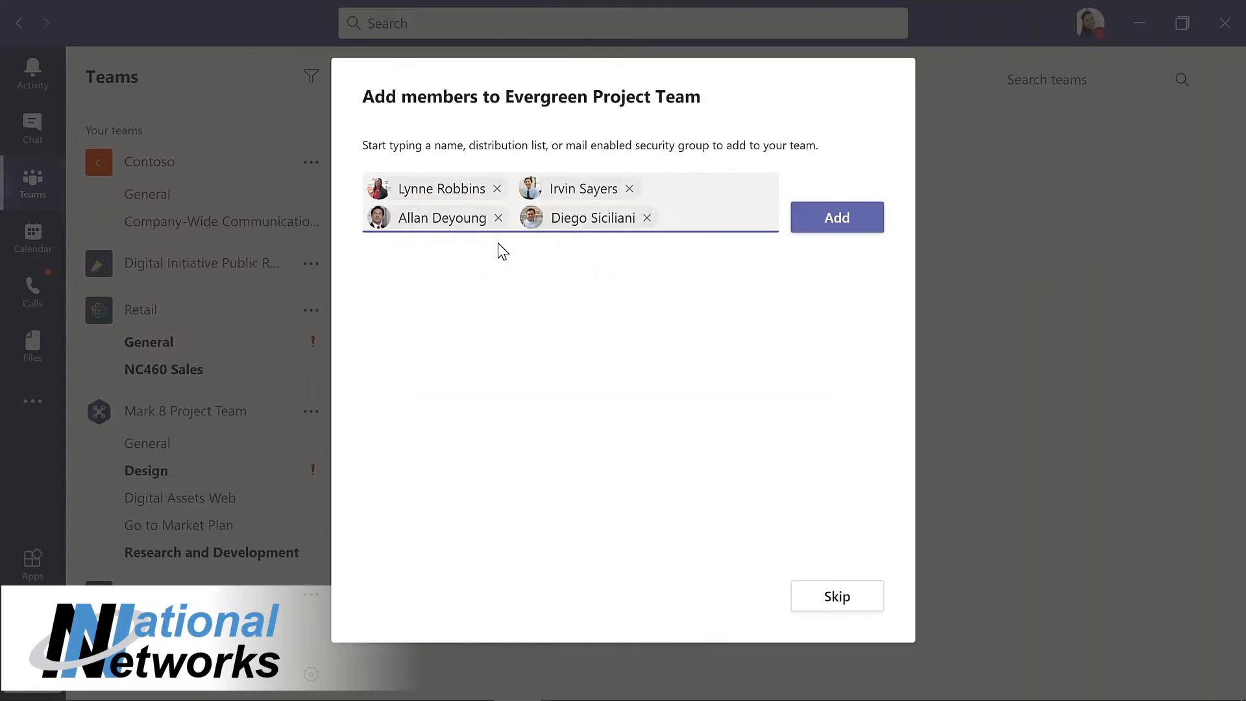
pyautogui.click(836, 220)
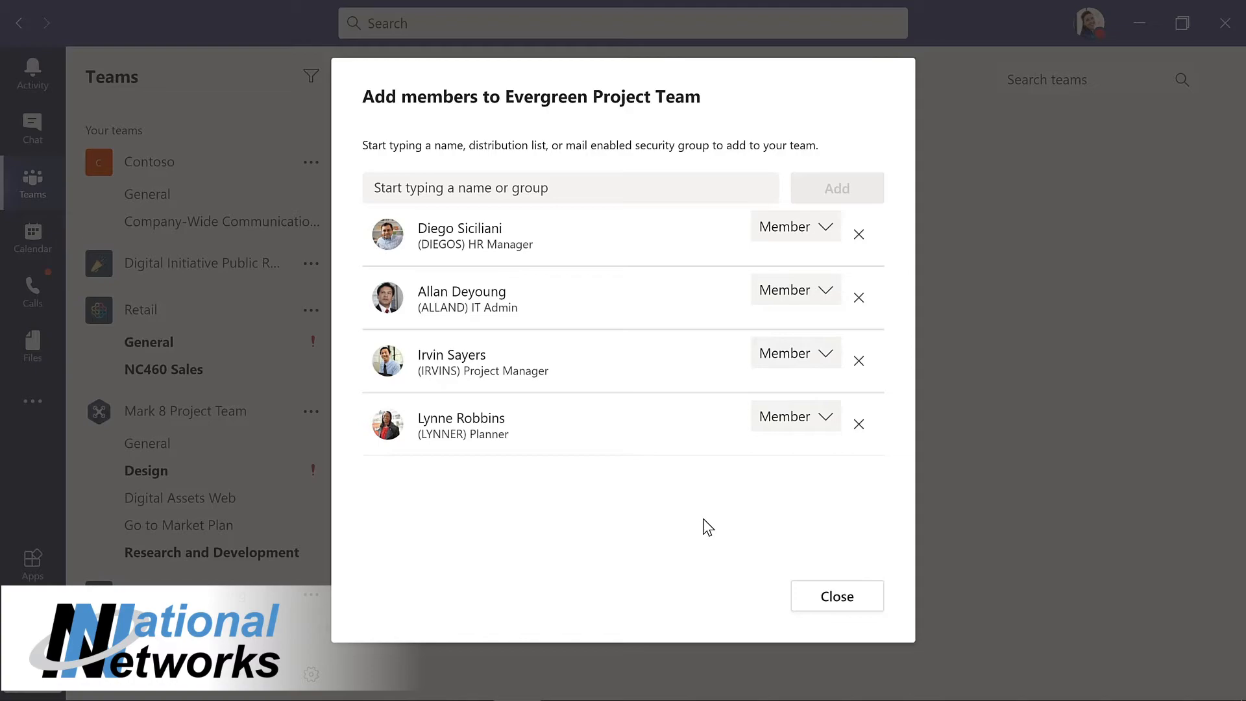
pyautogui.click(835, 595)
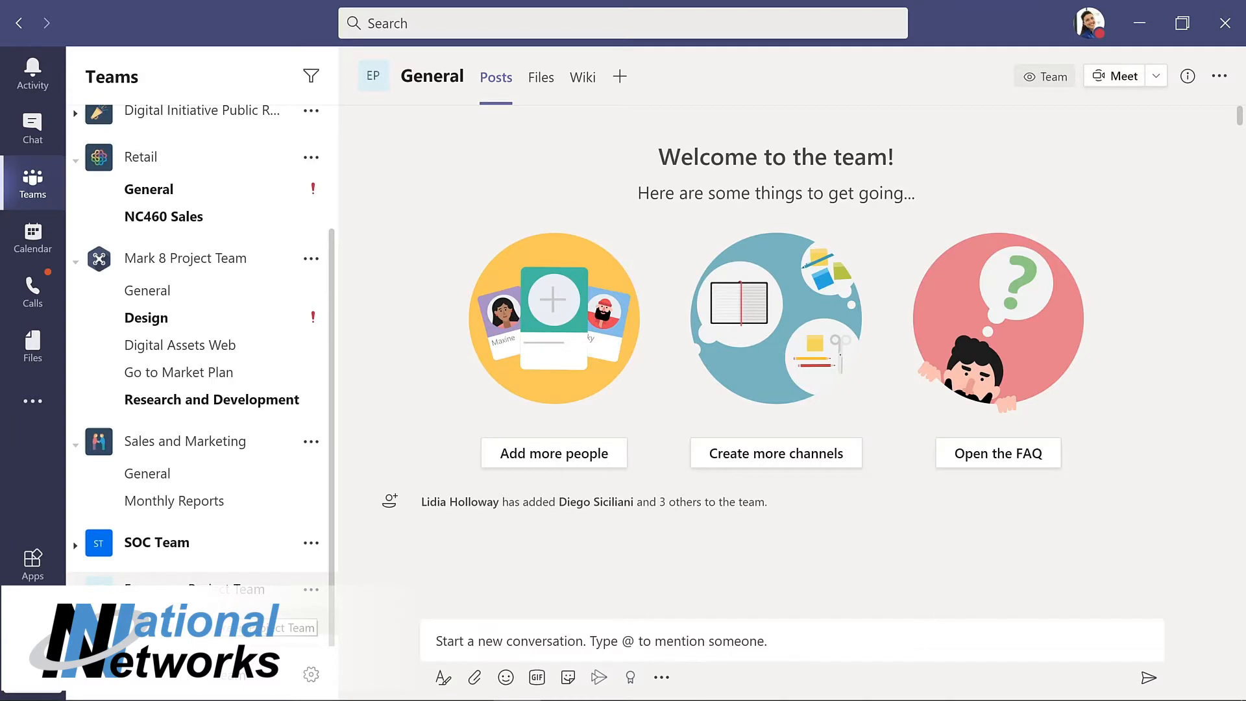
pyautogui.moveTo(198, 579); pyautogui.dragTo(195, 329)
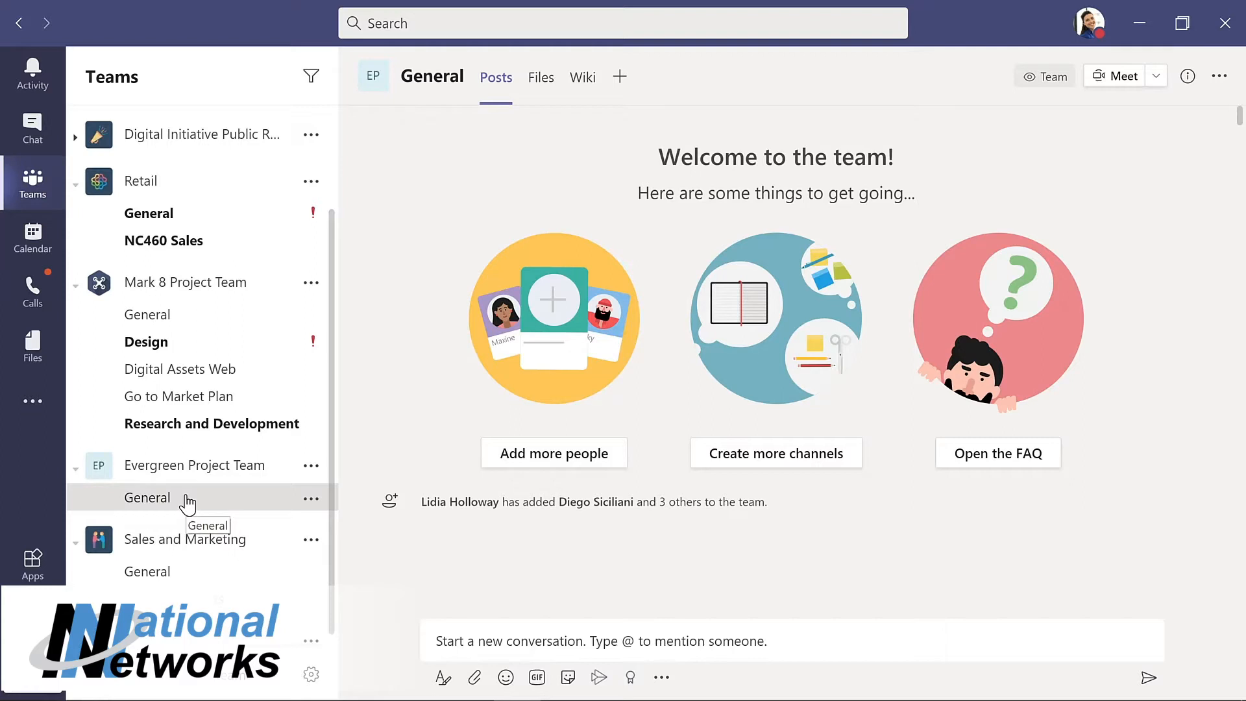
# - Post "I'm excited to start planning our new LMS!" with a smile emoji in the Evergreen Project Team's General channel
pyautogui.click(435, 640)
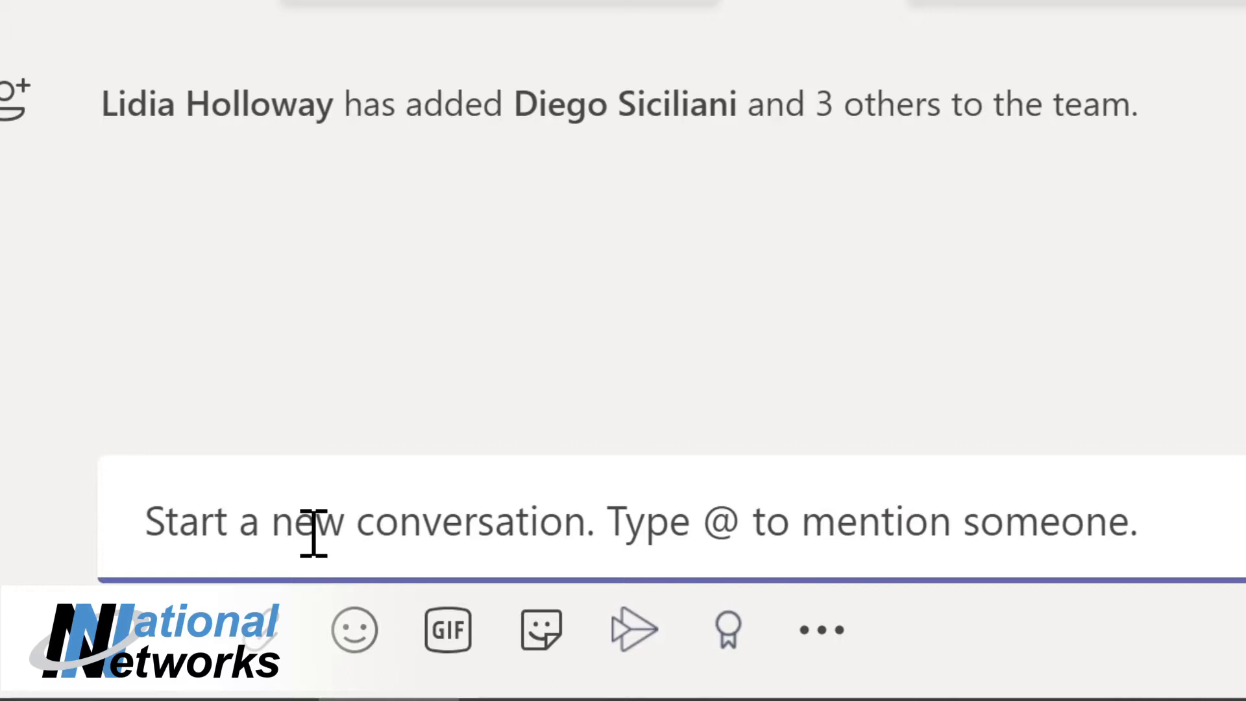
pyautogui.write("I'm excited to start planning our new LMS!")
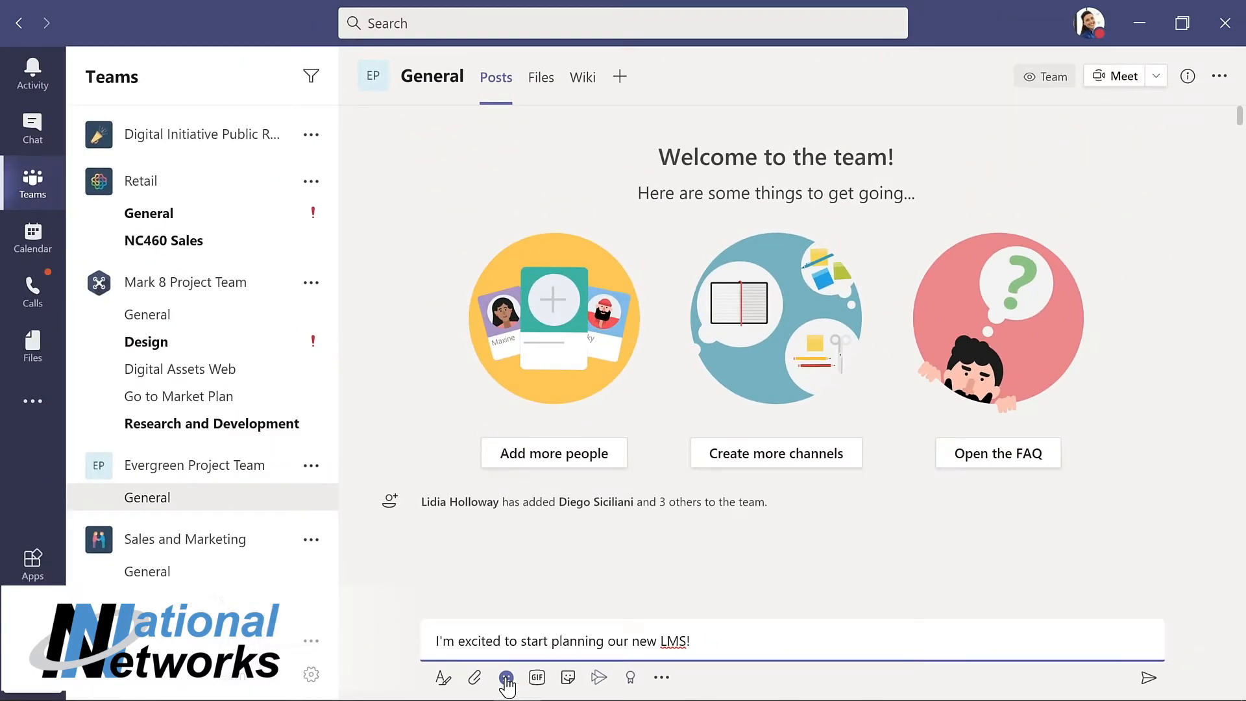
pyautogui.click(506, 677)
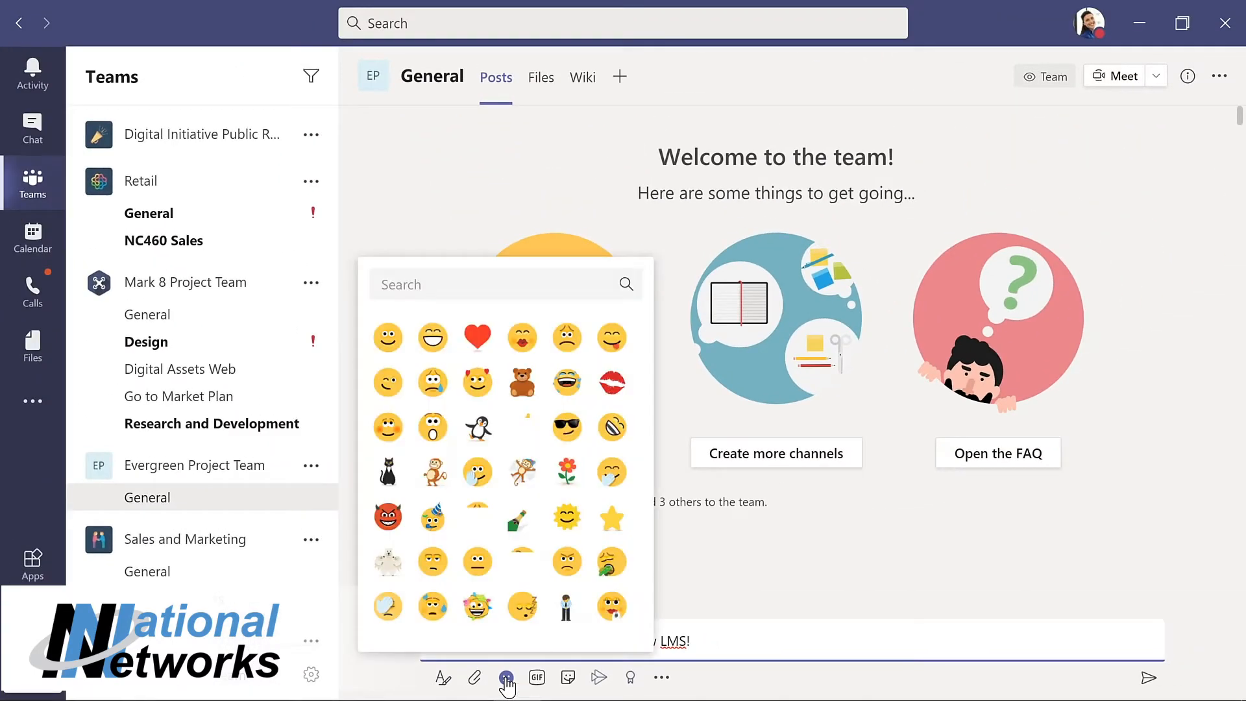
pyautogui.click(386, 336)
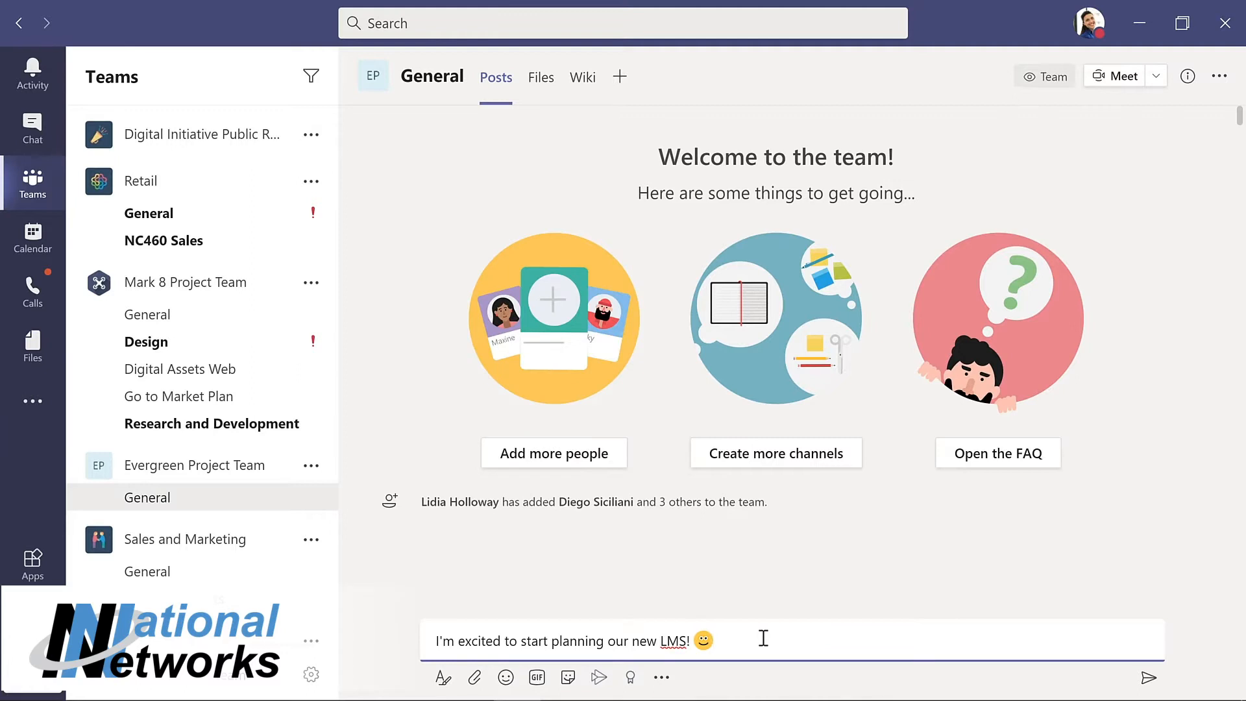
pyautogui.click(1148, 678)
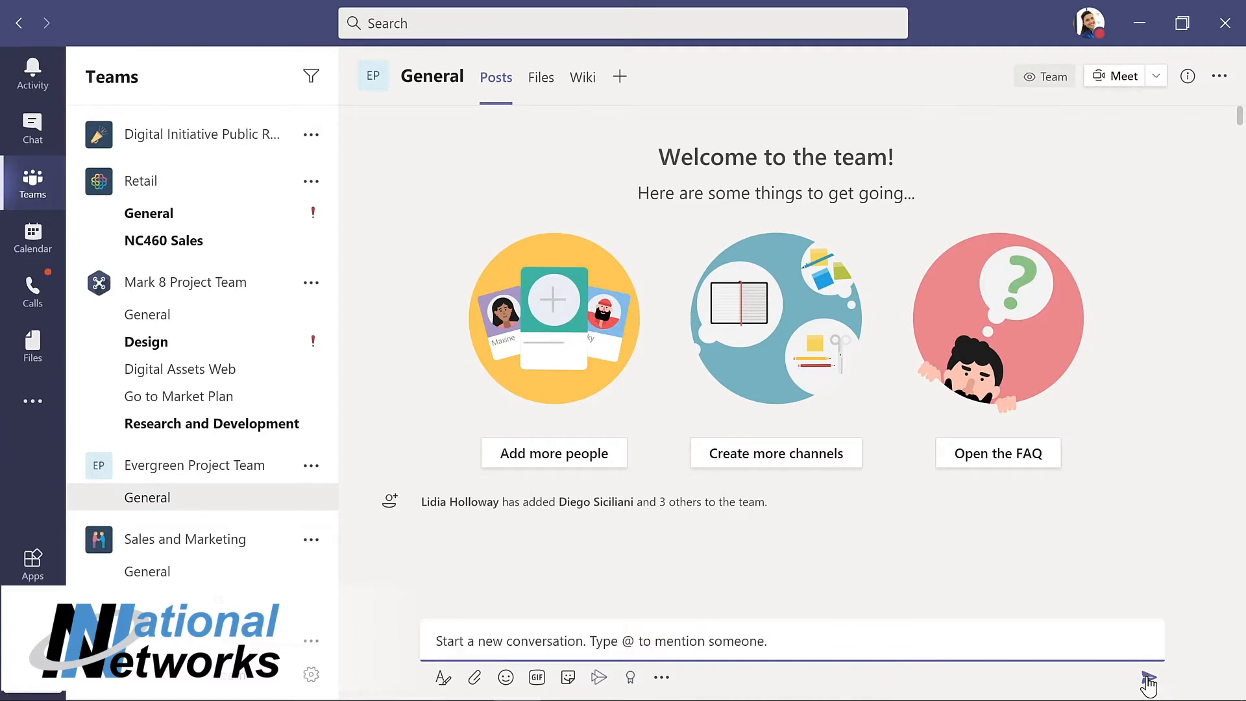
pyautogui.click(381, 615)
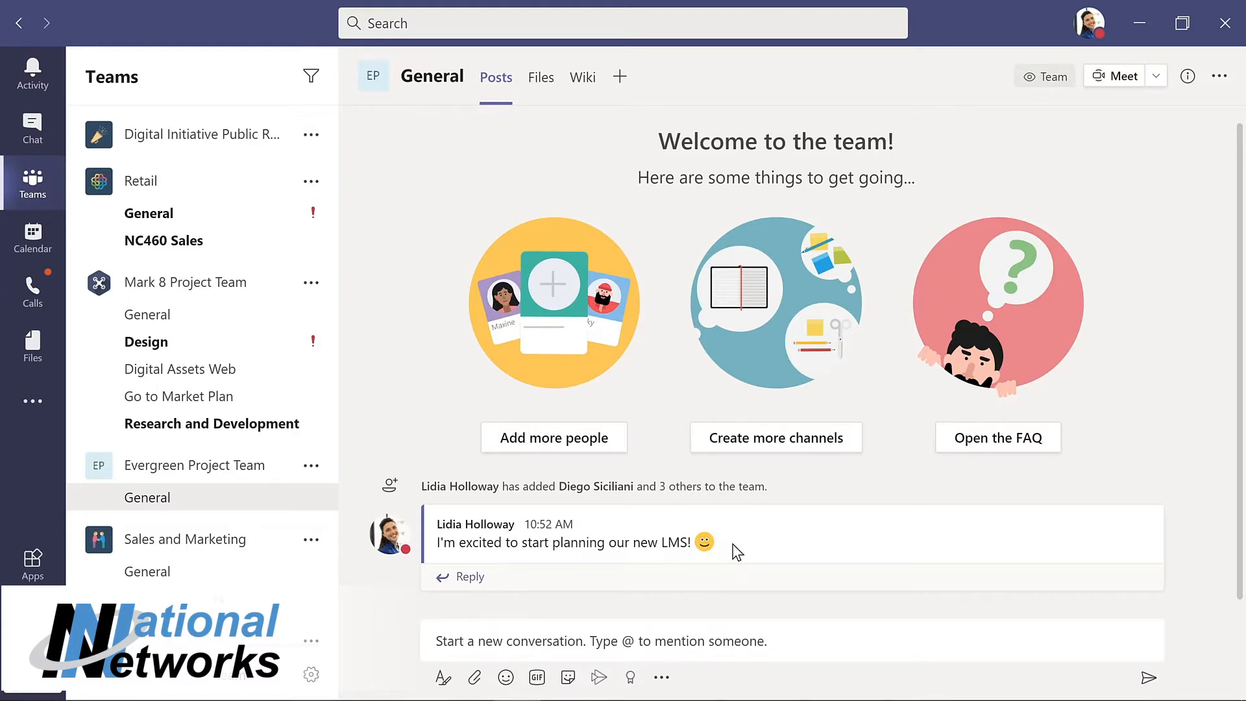
# - Edit the posted message so it begins with a mention of Evergreen Project Team followed by a comma, and save the change
pyautogui.moveTo(737, 552)
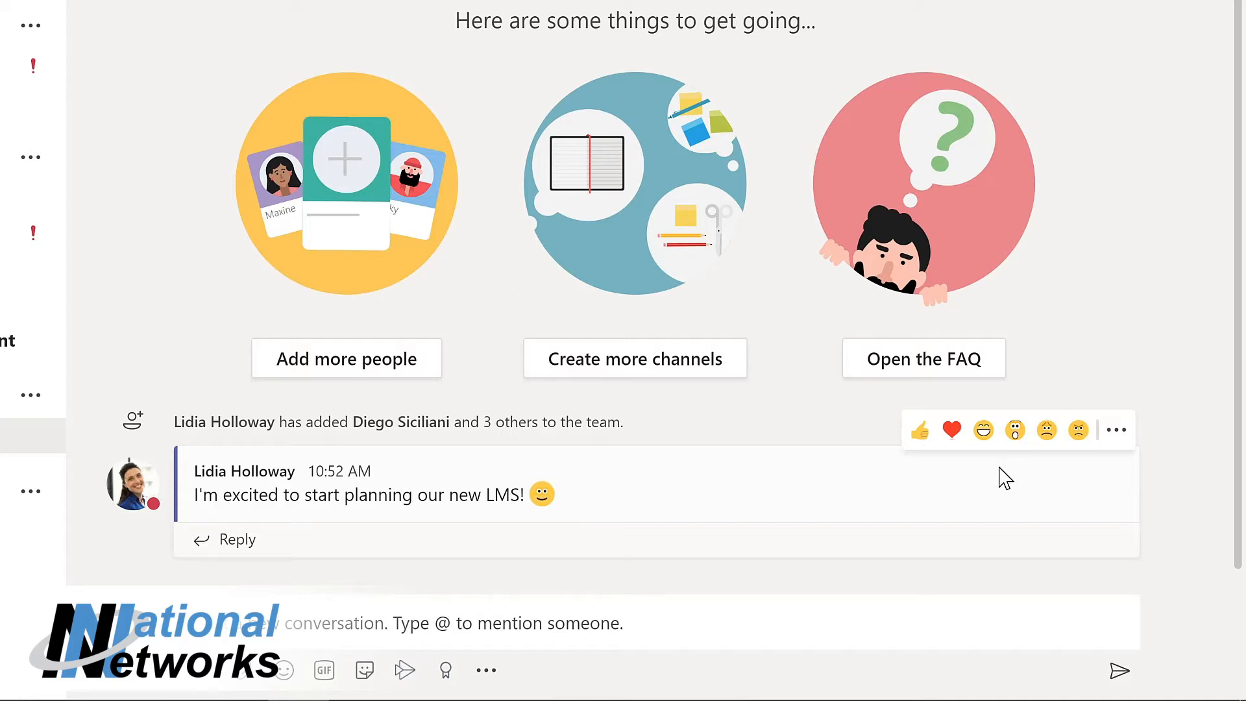
pyautogui.click(1120, 440)
pyautogui.moveTo(1121, 438)
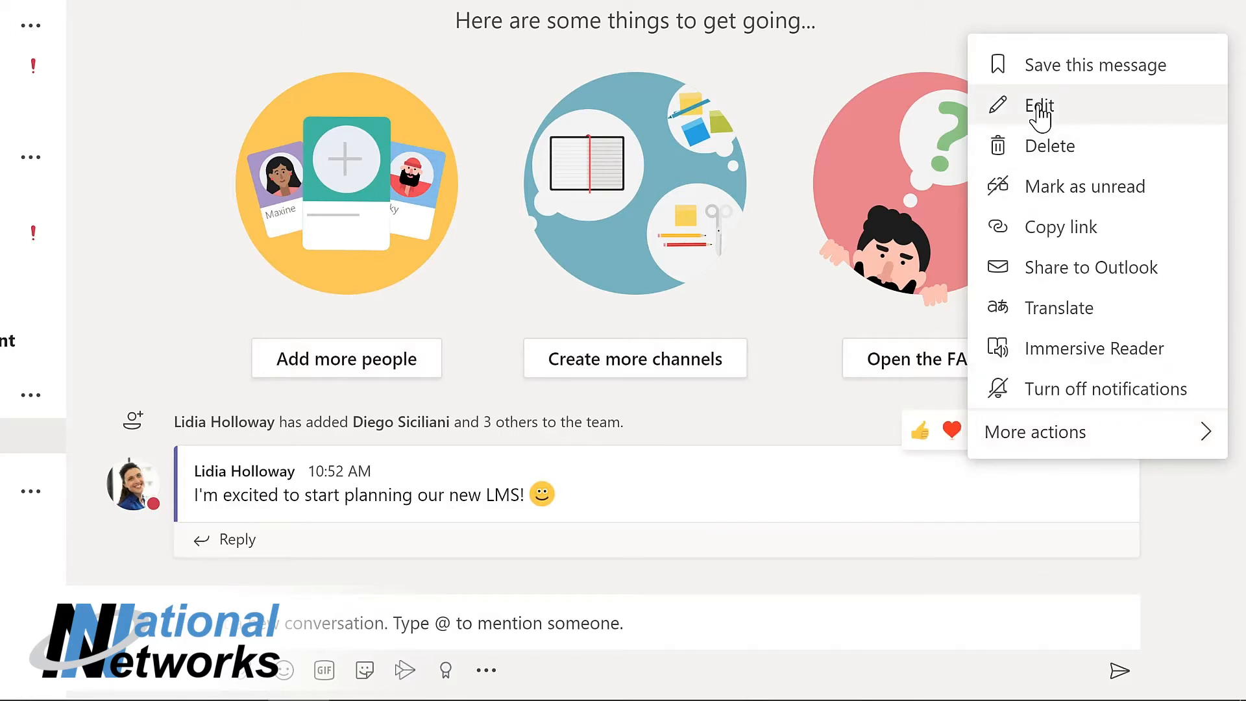
pyautogui.click(1039, 107)
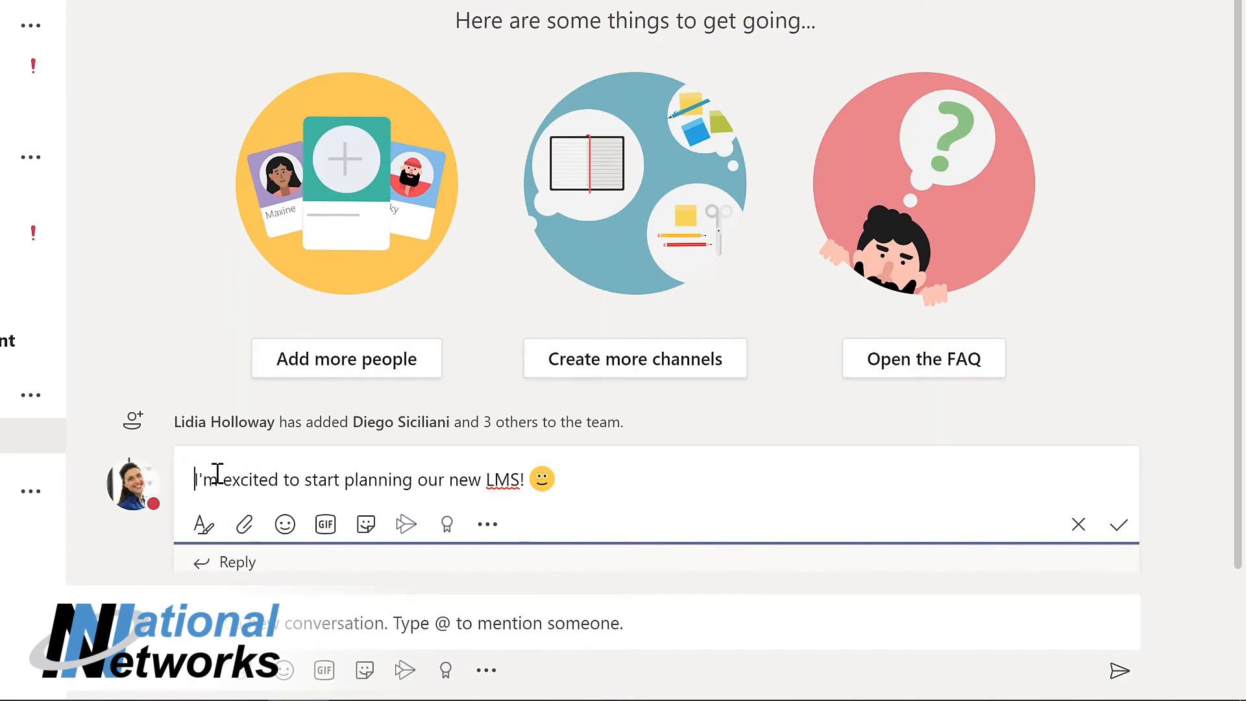
pyautogui.write('@')
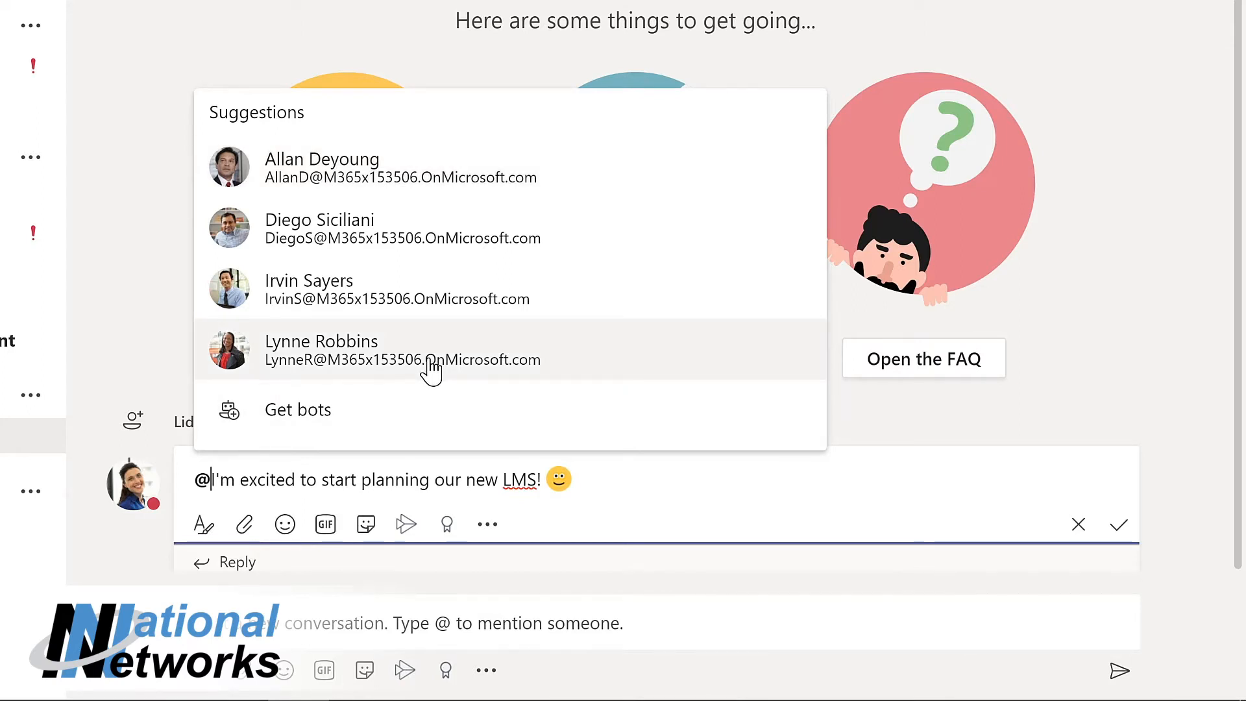
pyautogui.press('Down')
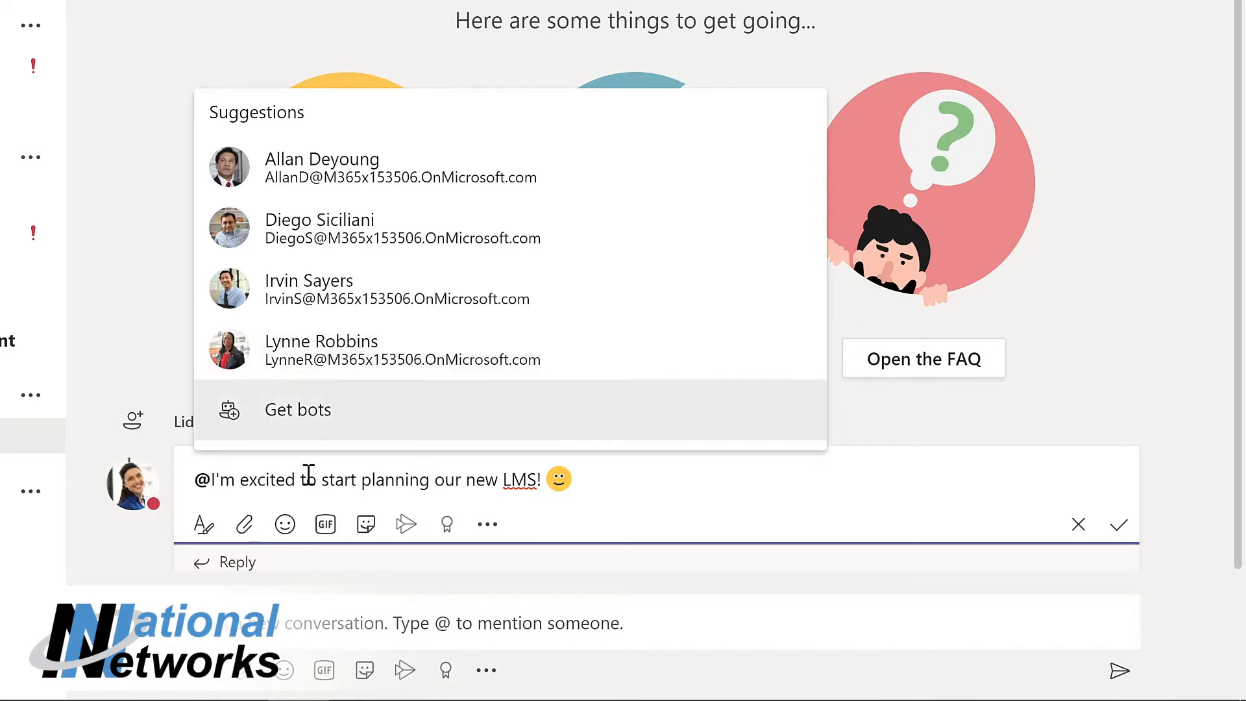
pyautogui.write('team')
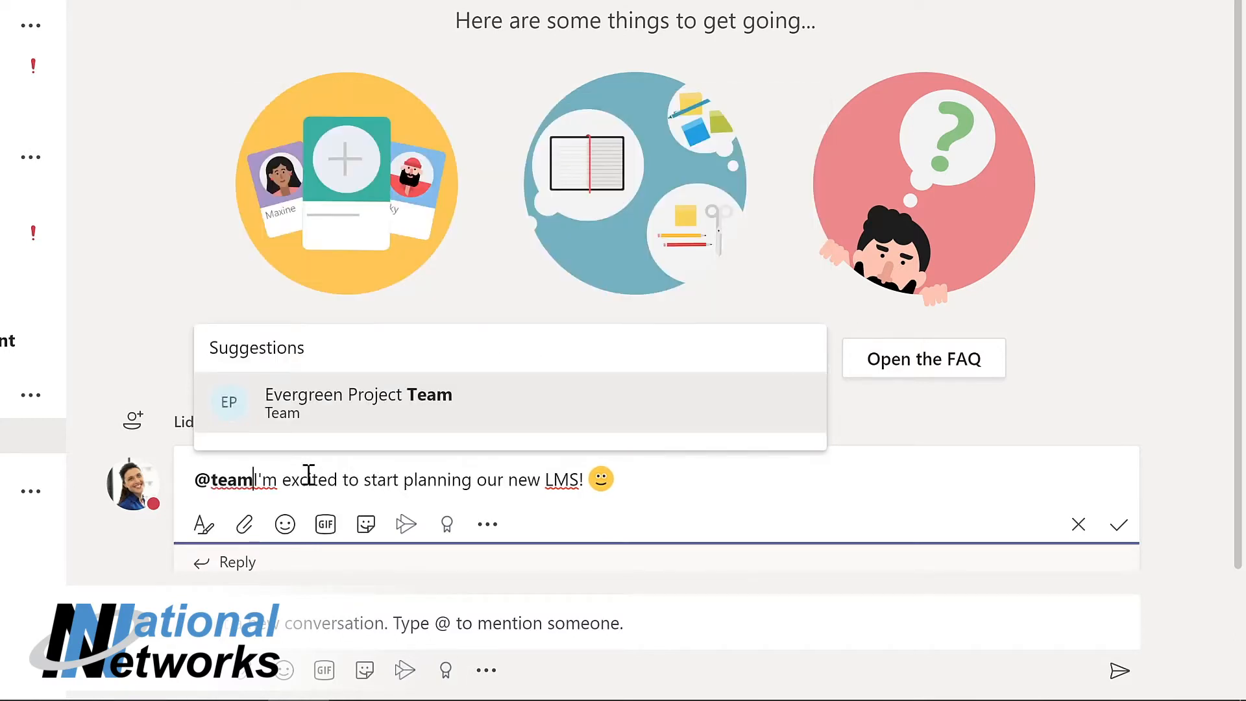
pyautogui.click(337, 403)
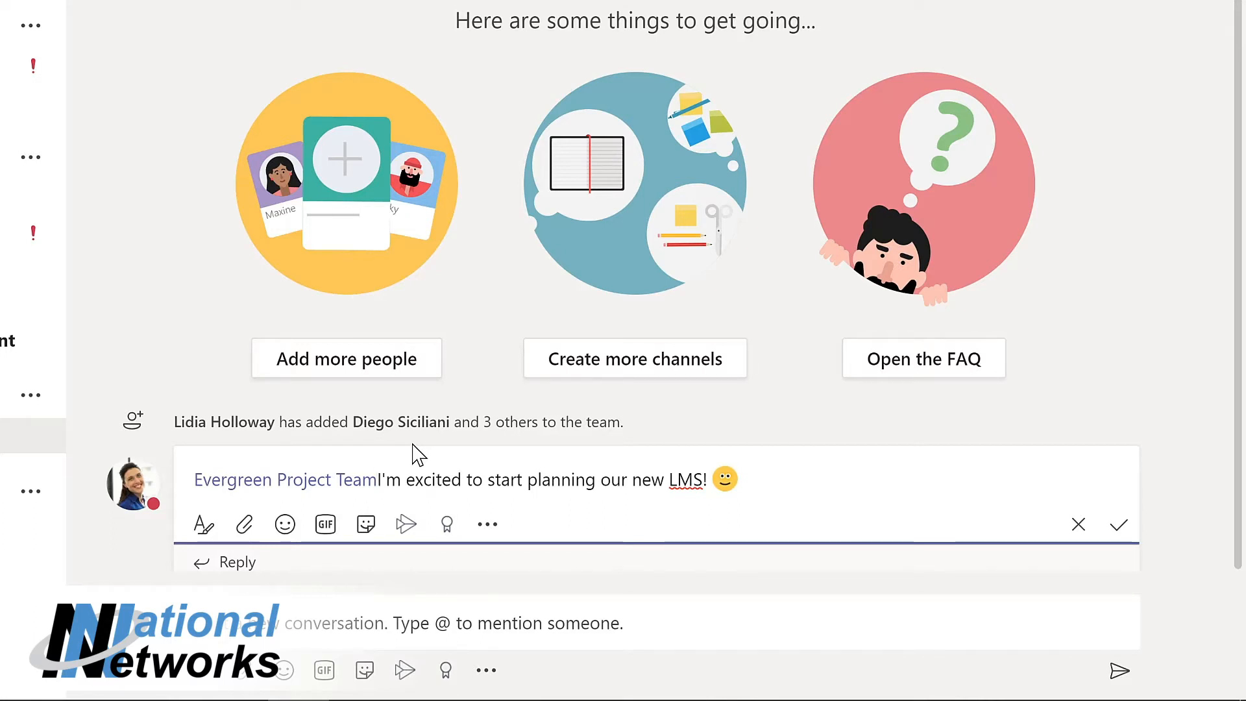
pyautogui.write(',')
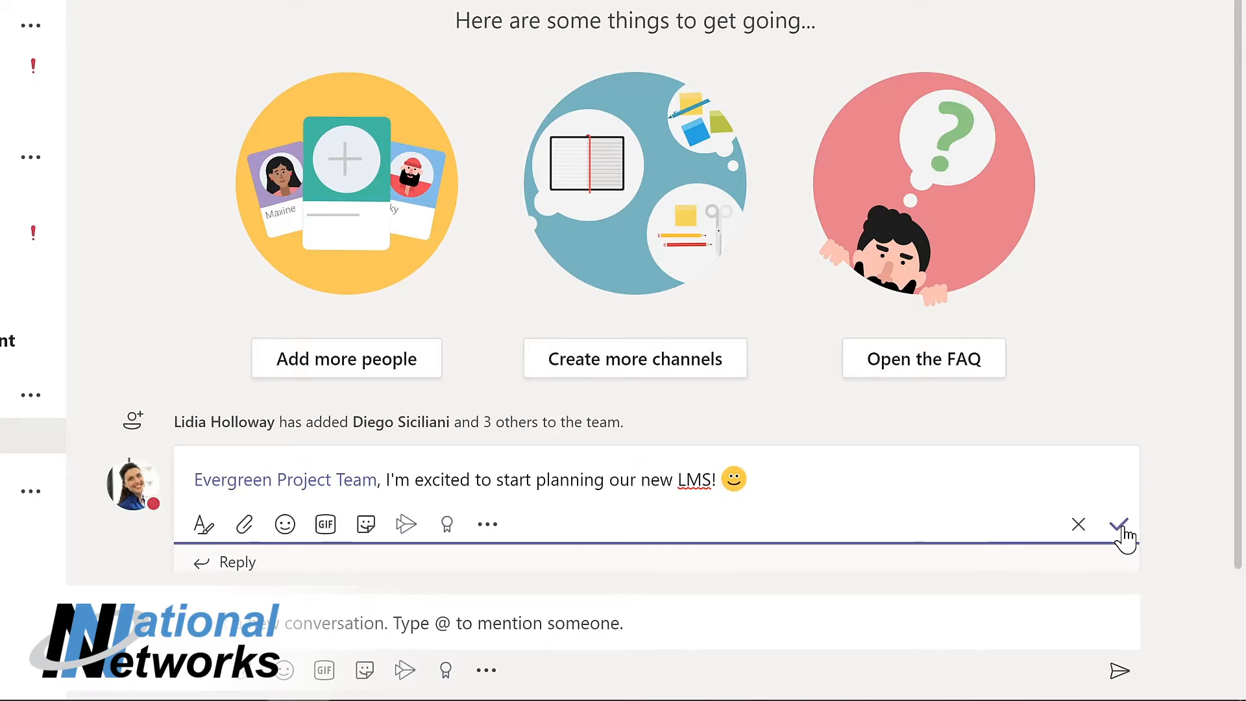
pyautogui.click(1119, 525)
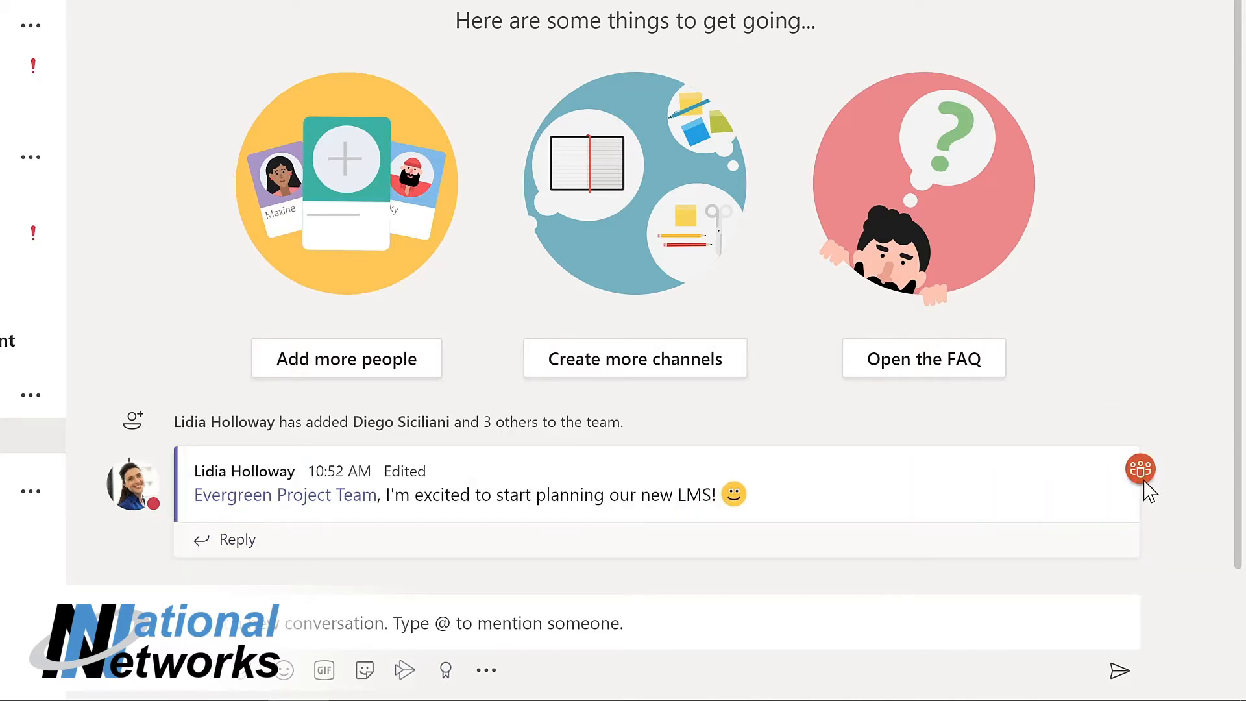
# - Examine the Mark 8 Project Team's management details, including owners, the full list of members and guests, channels, and analytics
pyautogui.moveTo(1143, 479)
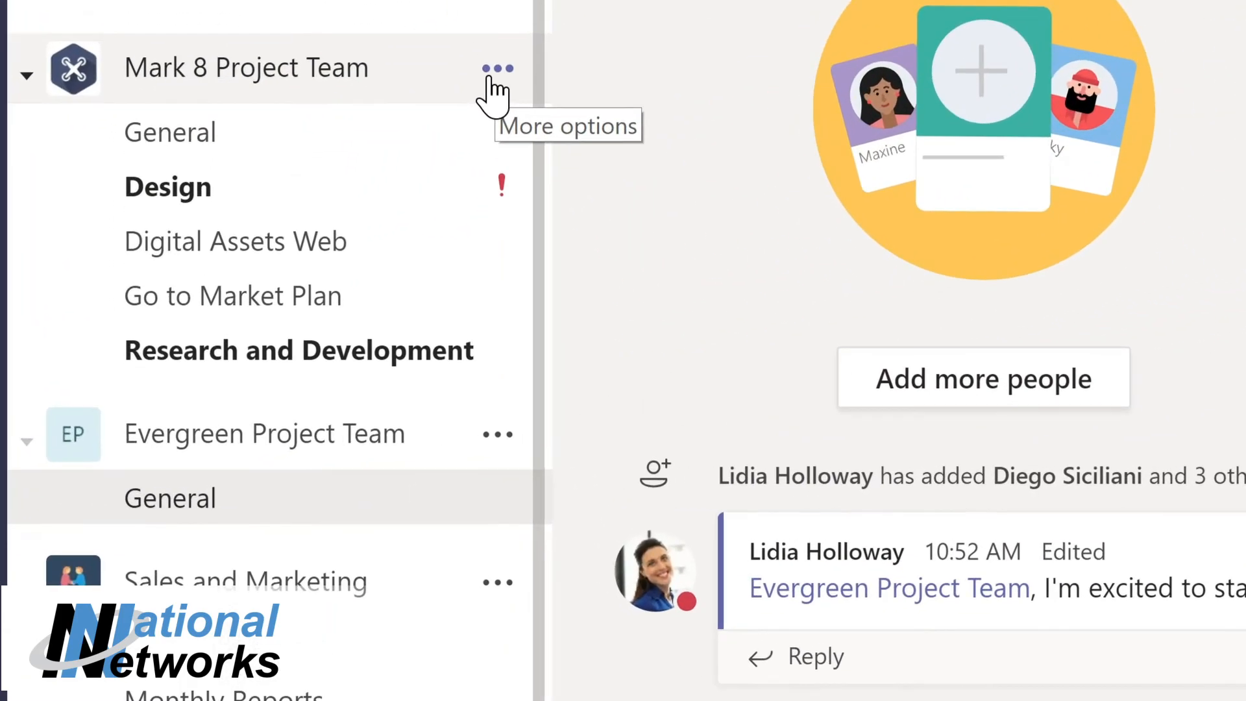
pyautogui.click(497, 68)
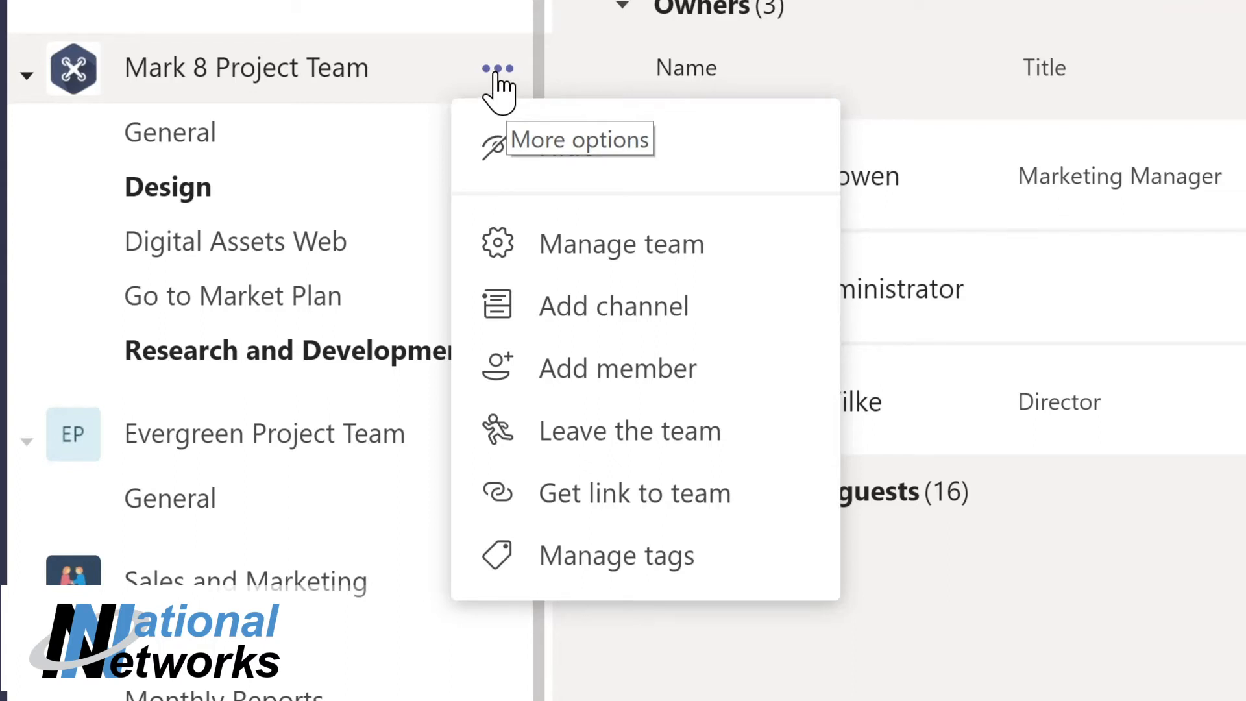
pyautogui.click(604, 250)
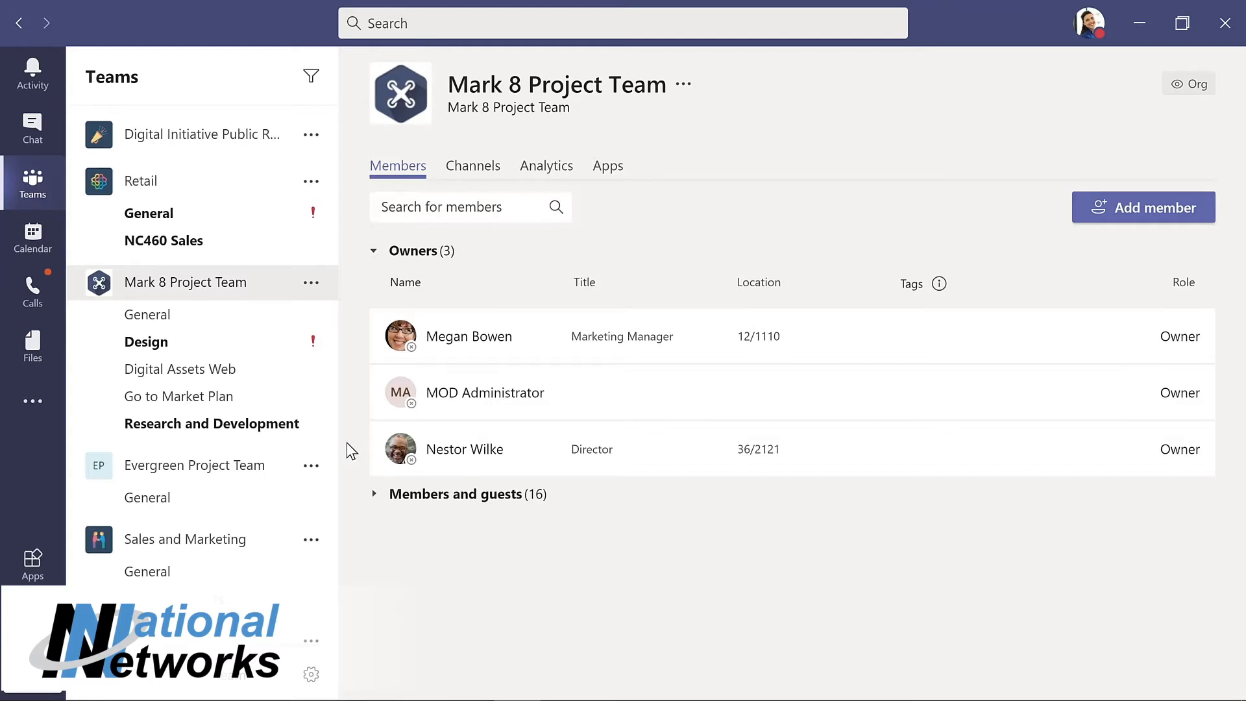
pyautogui.click(423, 500)
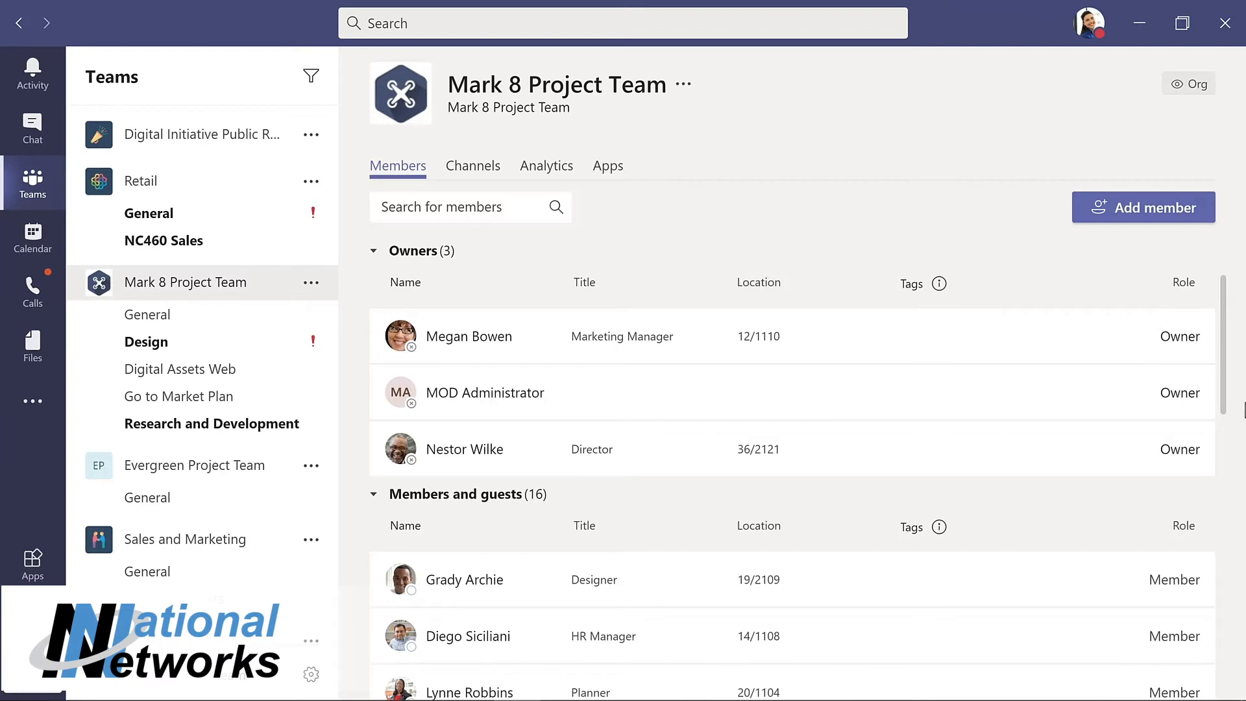
pyautogui.scroll(-3, 1231, 450)
pyautogui.scroll(-4, 1240, 506)
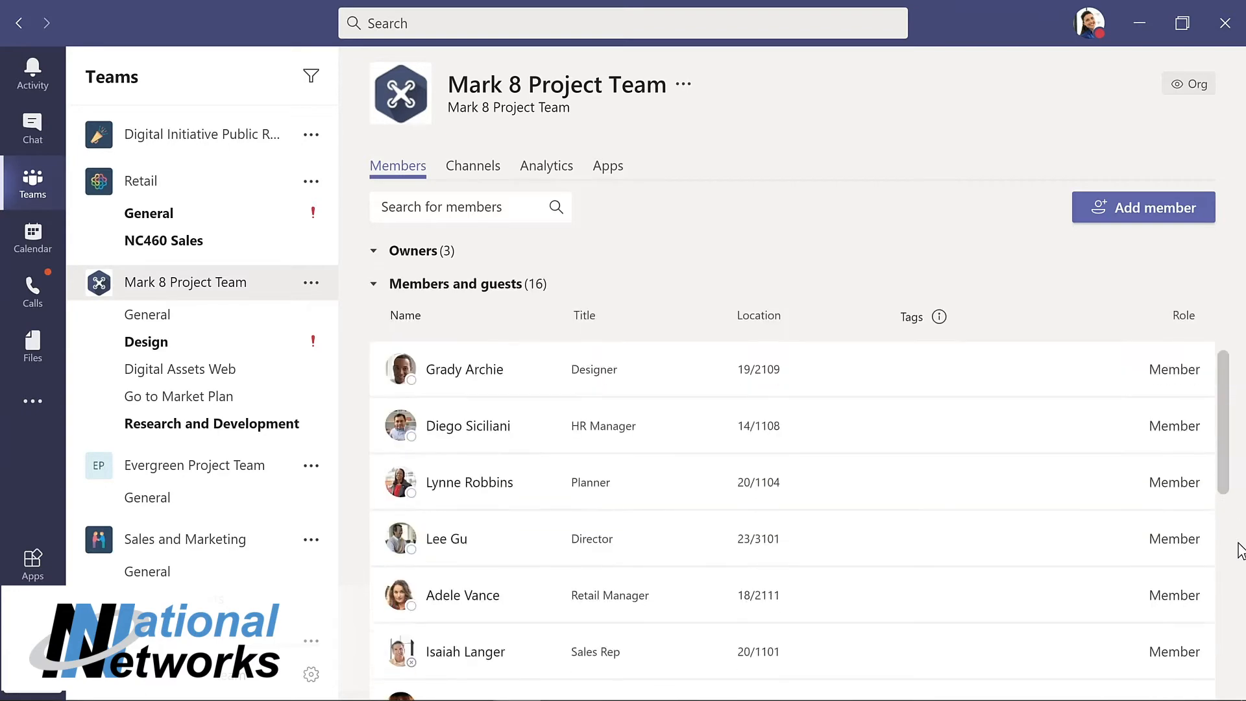
pyautogui.scroll(-5, 1234, 671)
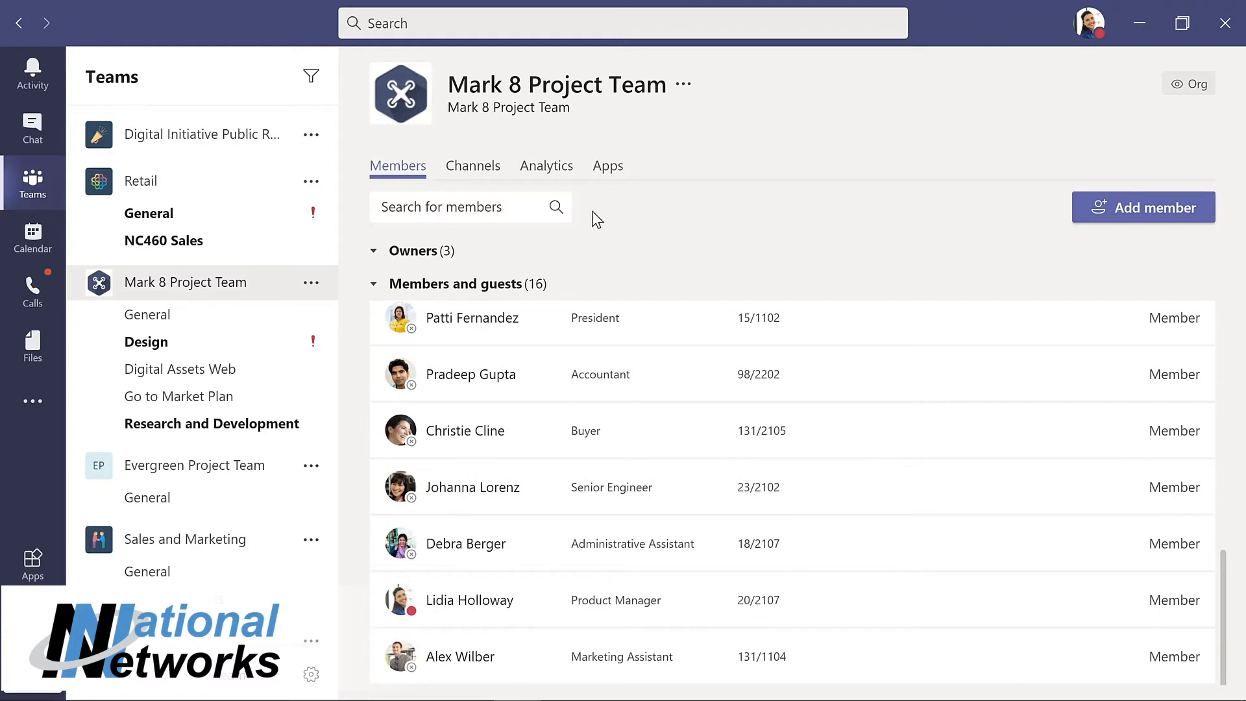
pyautogui.click(473, 170)
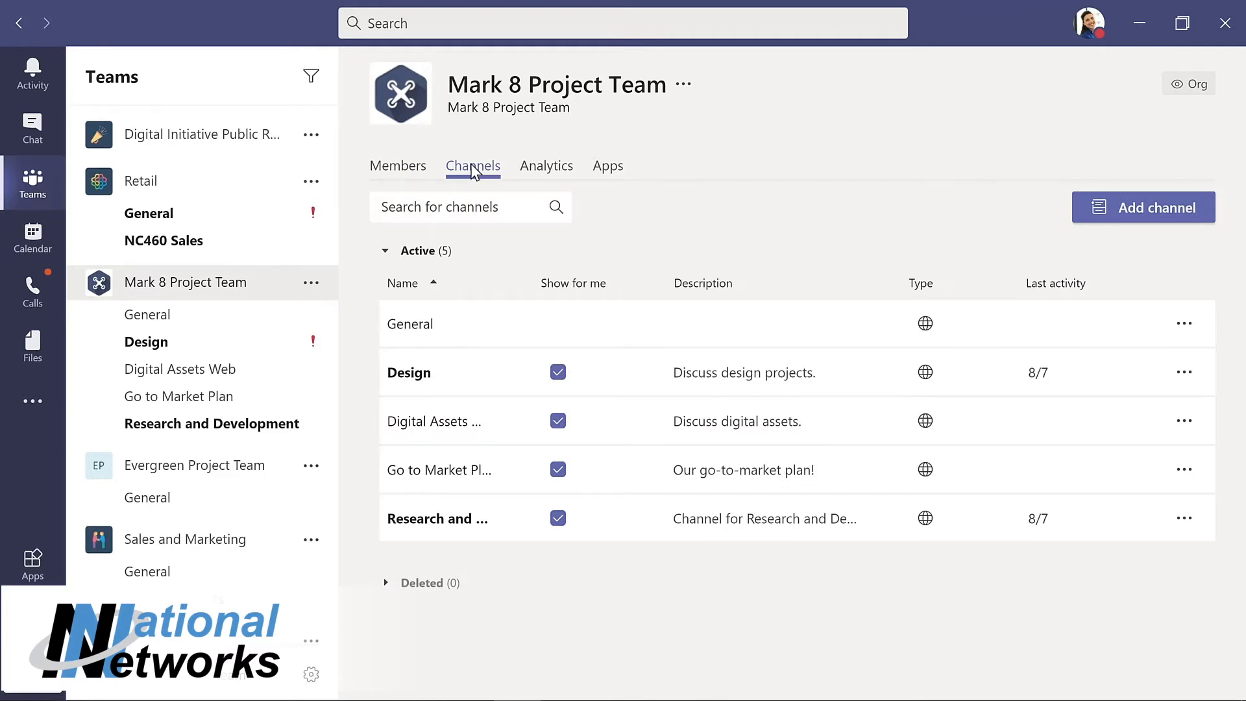
pyautogui.click(547, 170)
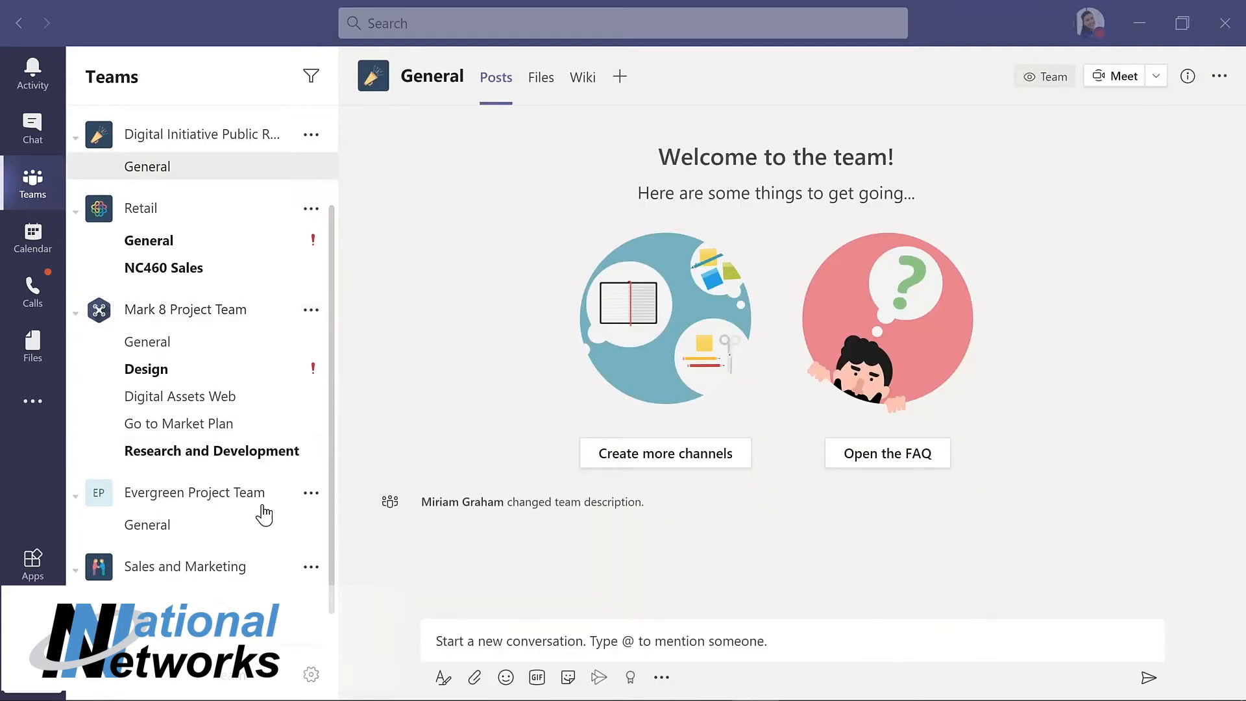
# - Add the director to Evergreen Project Team as a member
pyautogui.click(311, 498)
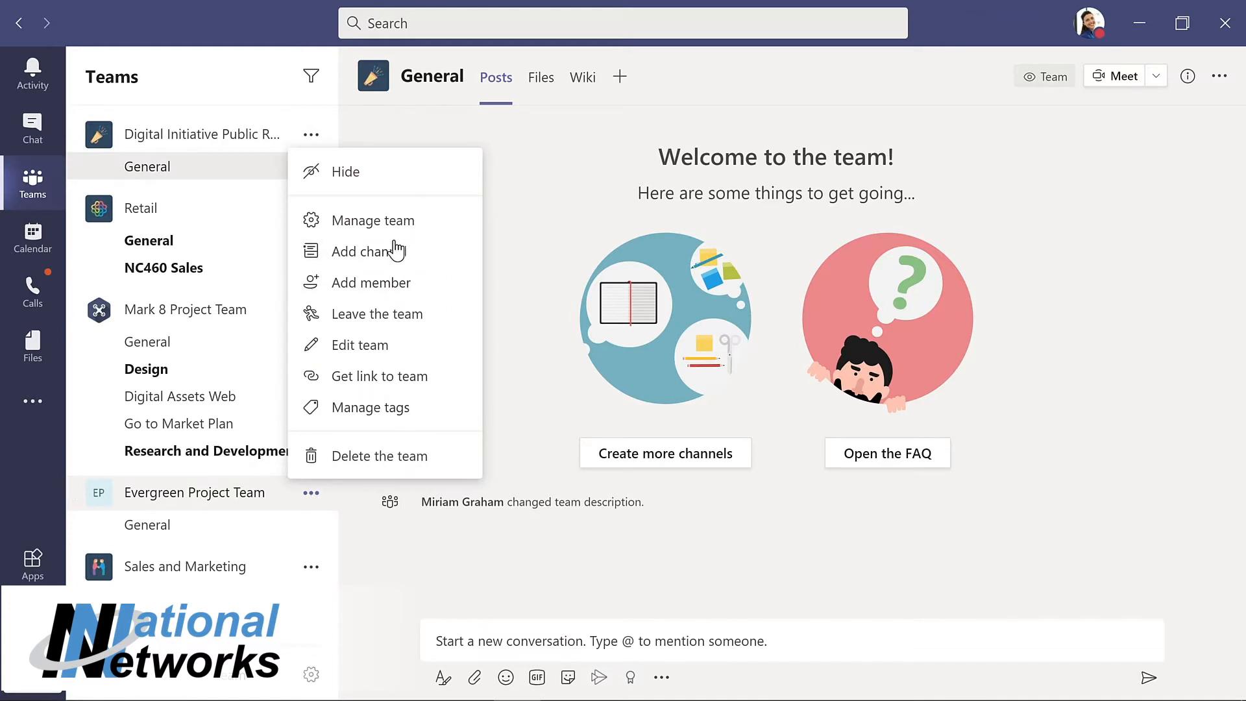
pyautogui.click(368, 285)
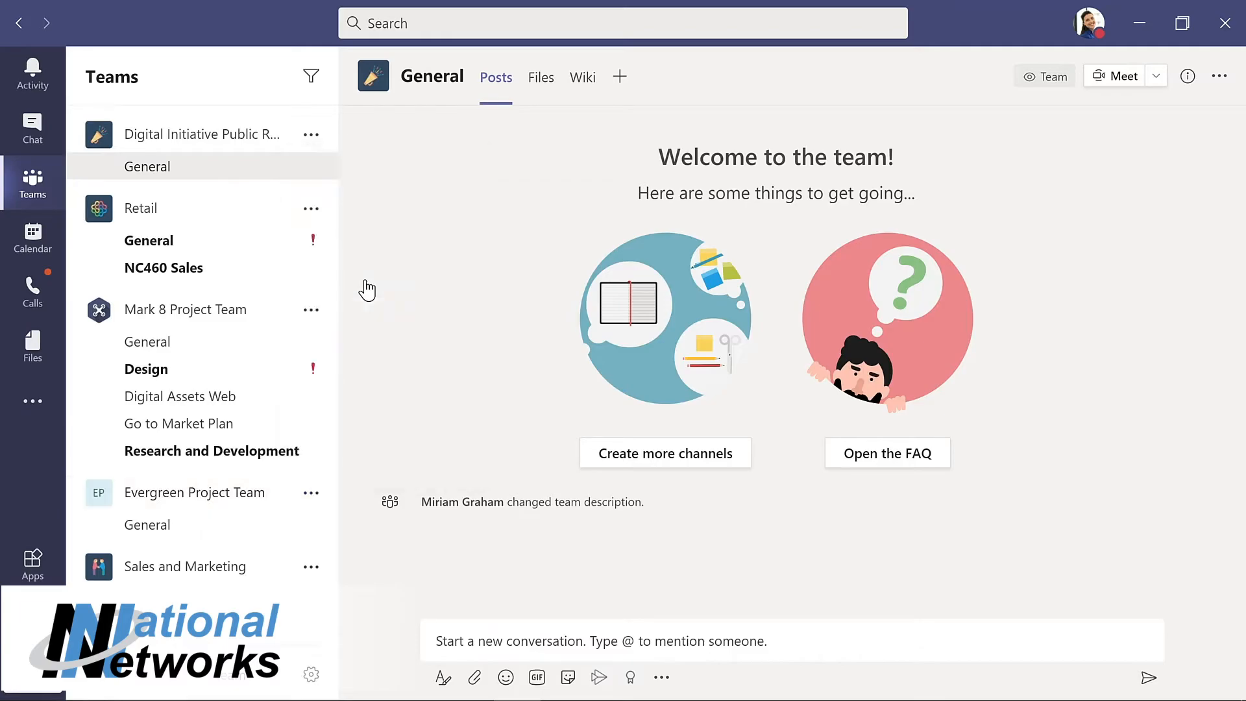
pyautogui.write('nestor')
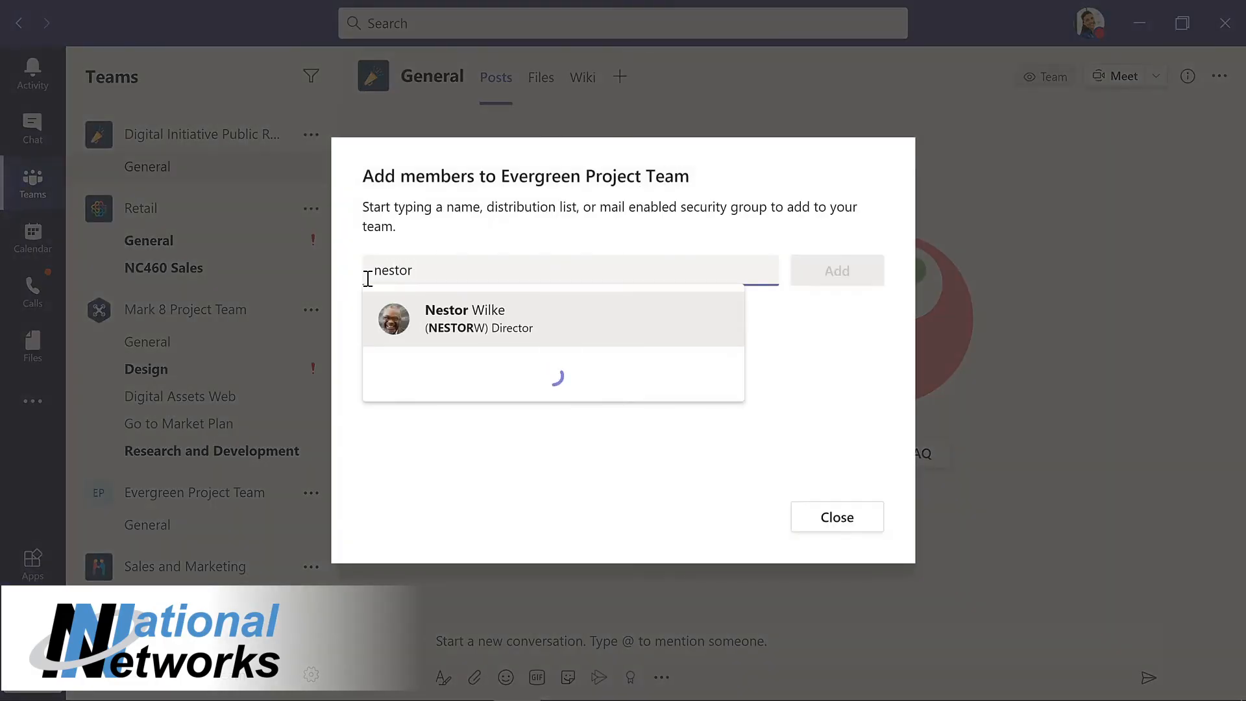
pyautogui.press('Return')
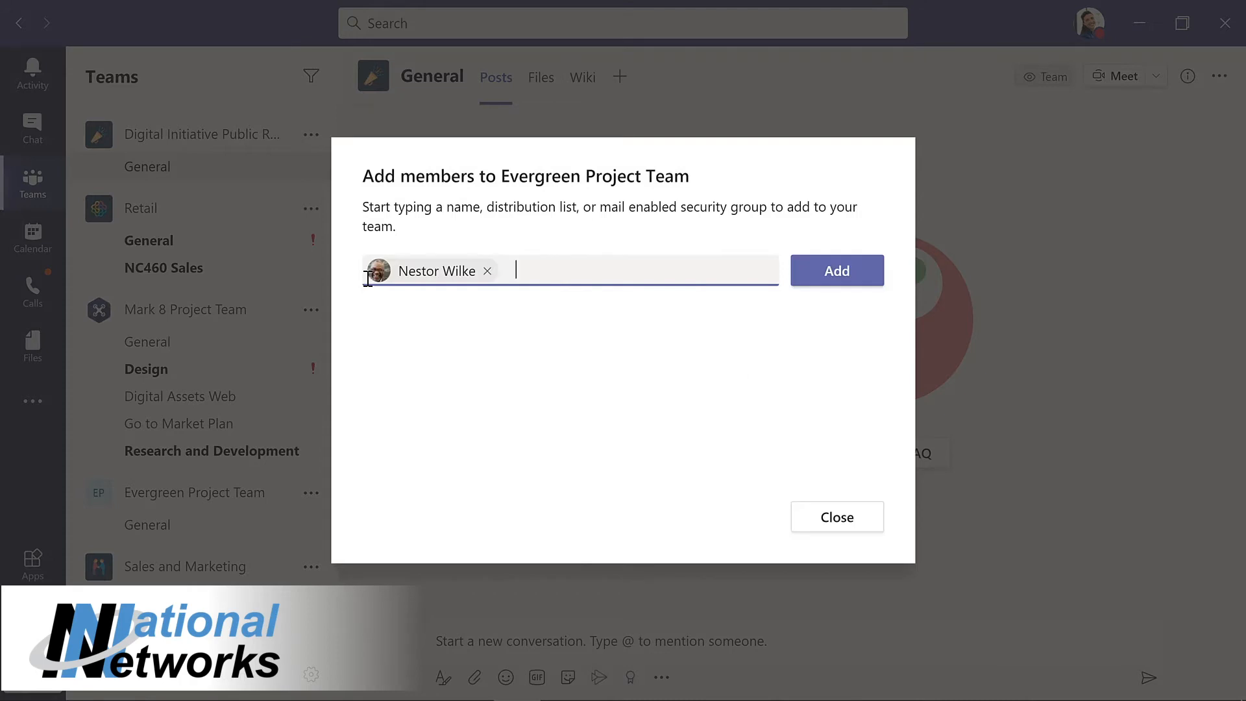
pyautogui.click(845, 272)
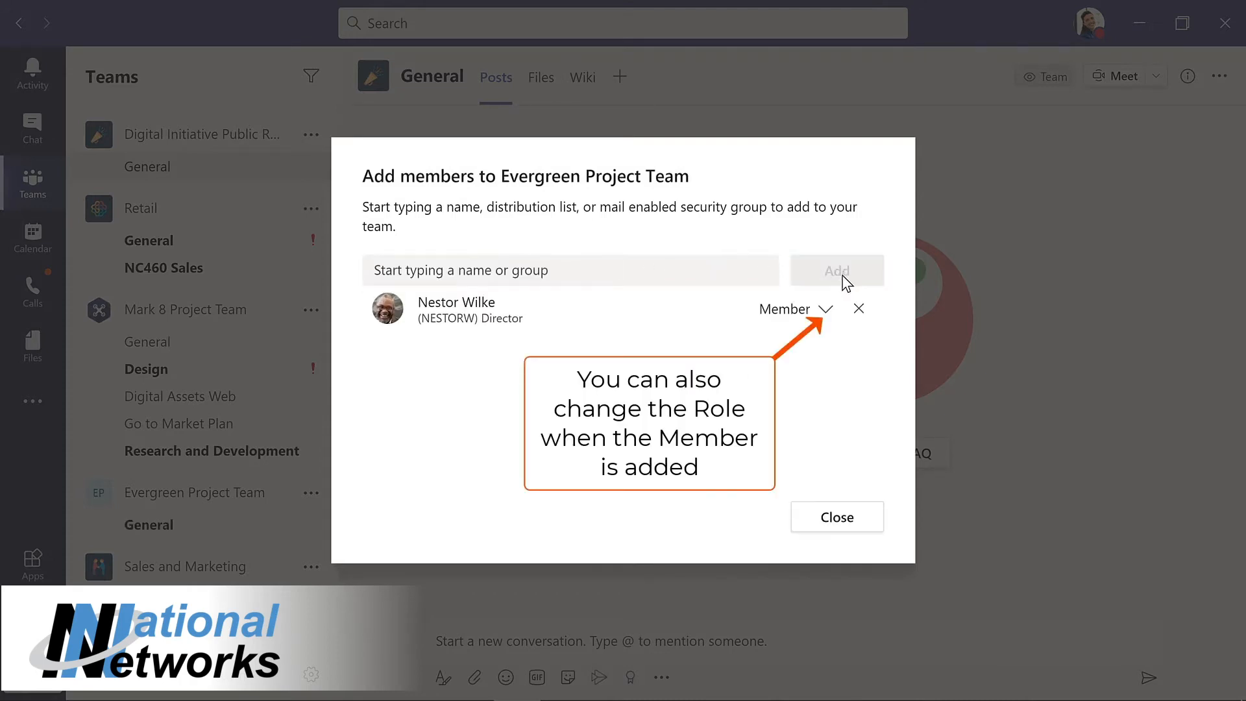
pyautogui.click(833, 507)
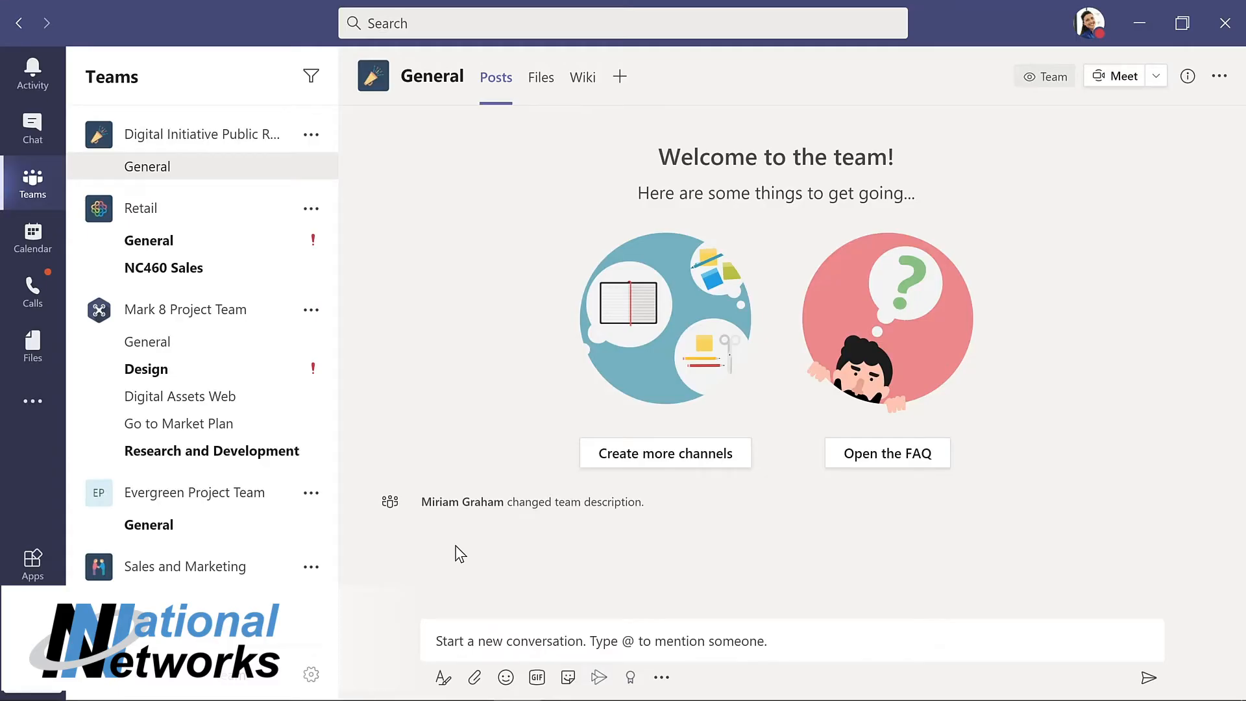
# - Change the director's role in Evergreen Project Team to Owner
pyautogui.click(312, 495)
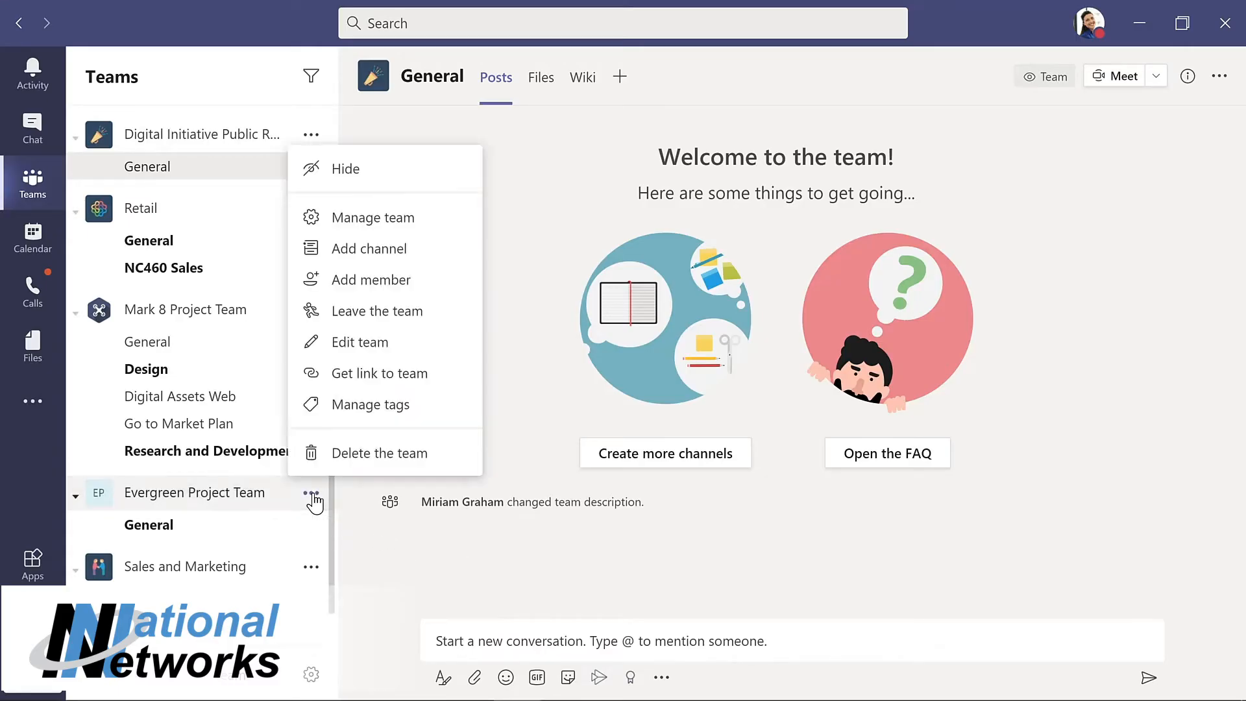
pyautogui.click(383, 221)
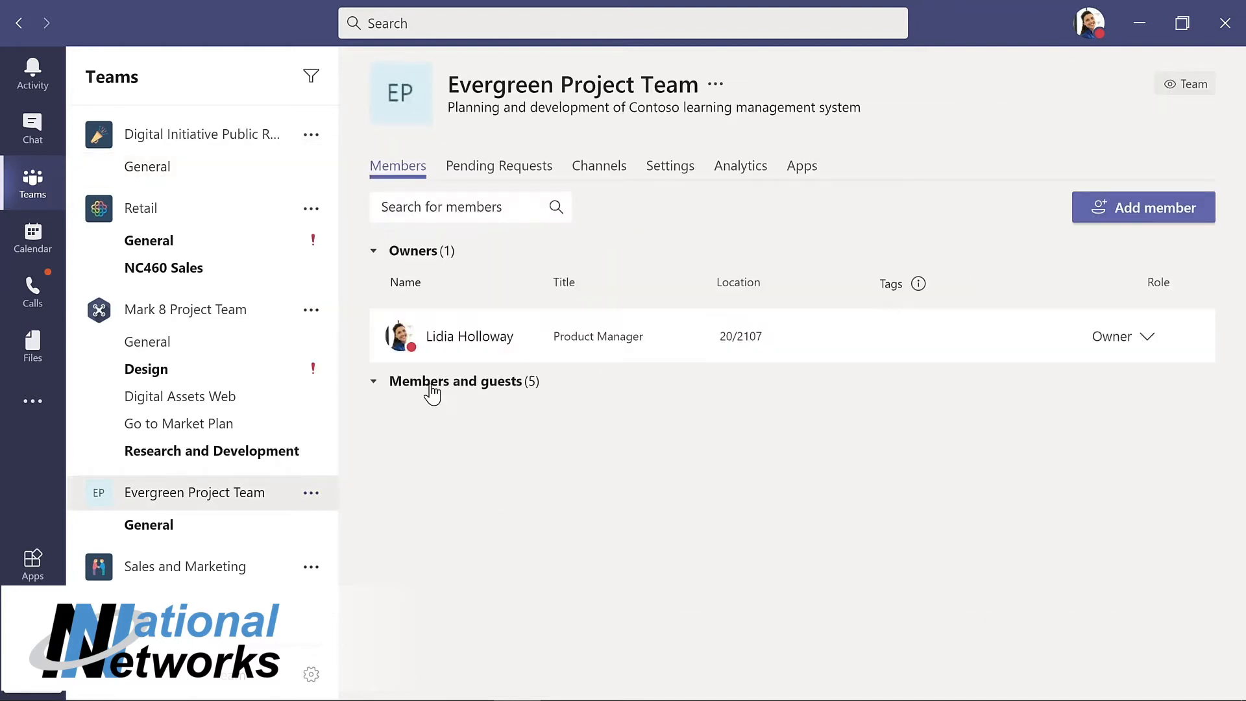
pyautogui.click(431, 386)
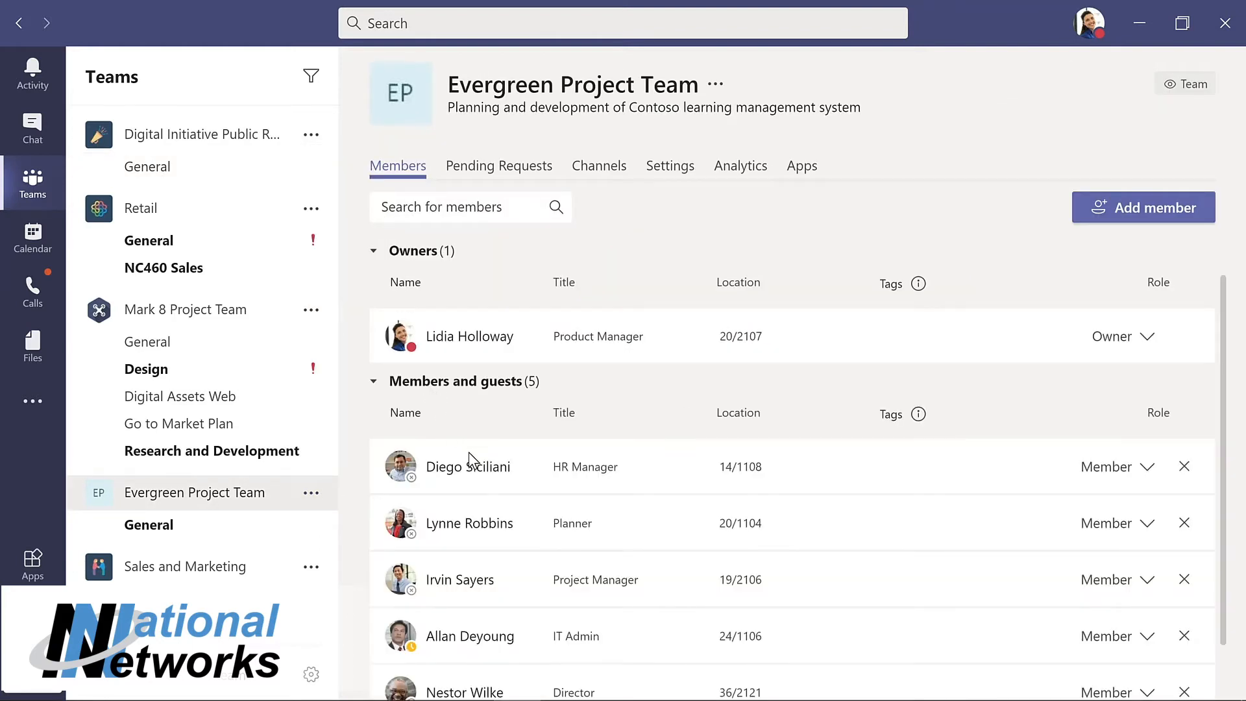
pyautogui.scroll(-1, 479, 485)
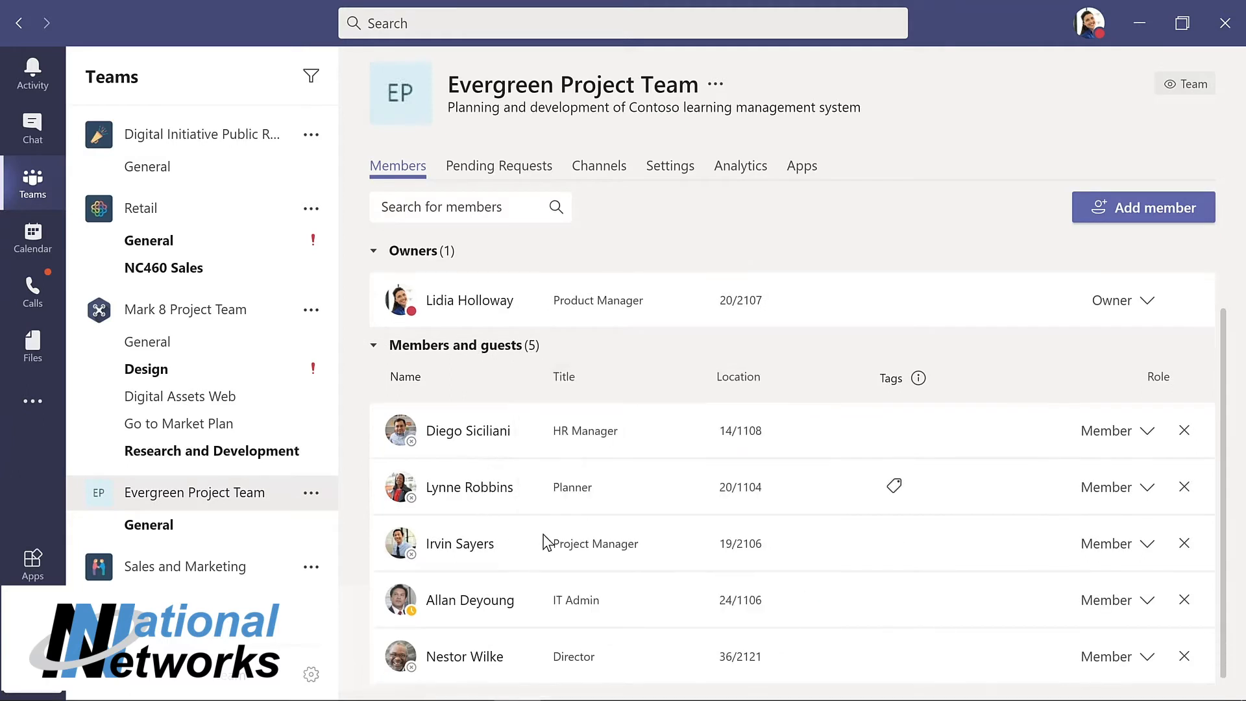
pyautogui.click(1145, 659)
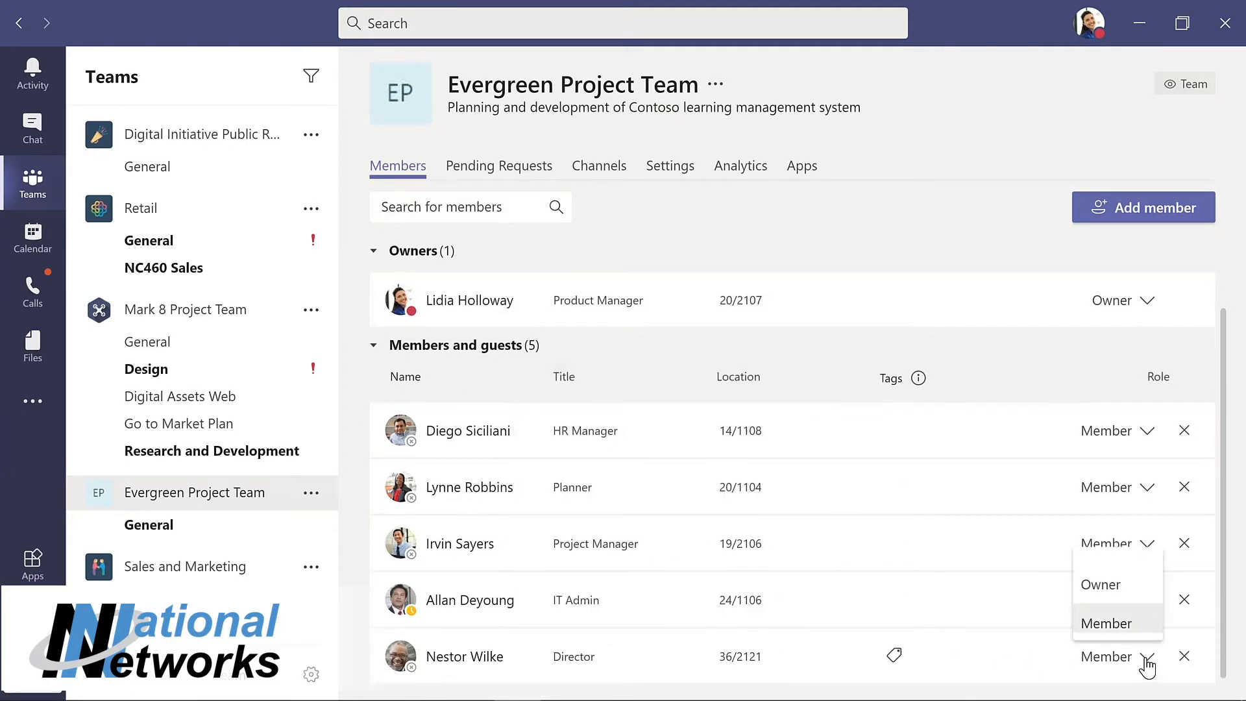
pyautogui.click(1109, 590)
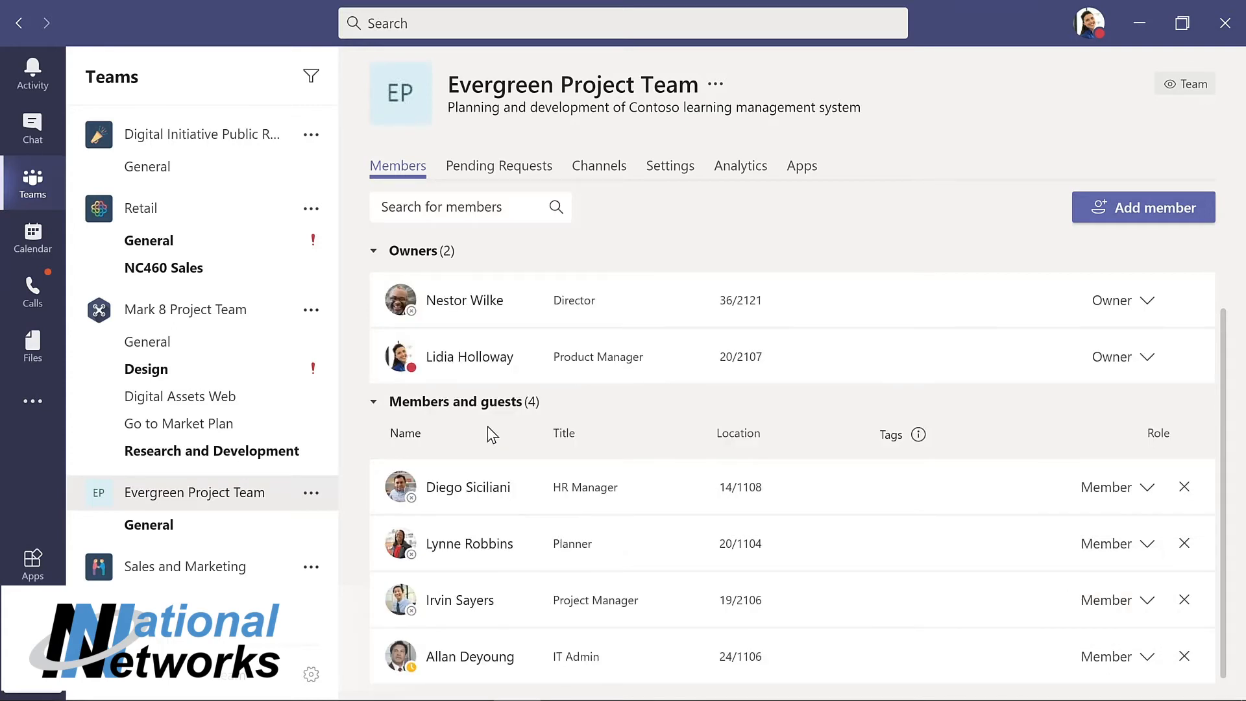
# - Start an announcement in Evergreen Project Team's General channel, with a headline welcoming the new director by first name
pyautogui.click(166, 524)
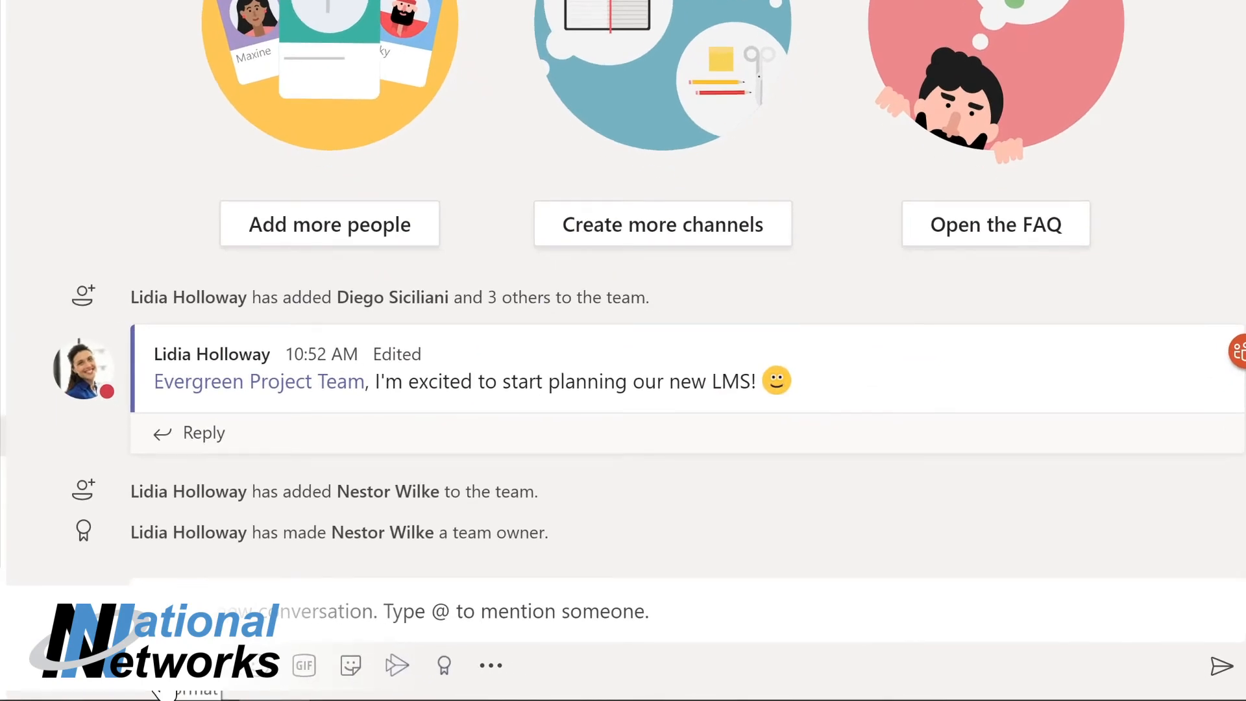
pyautogui.click(164, 664)
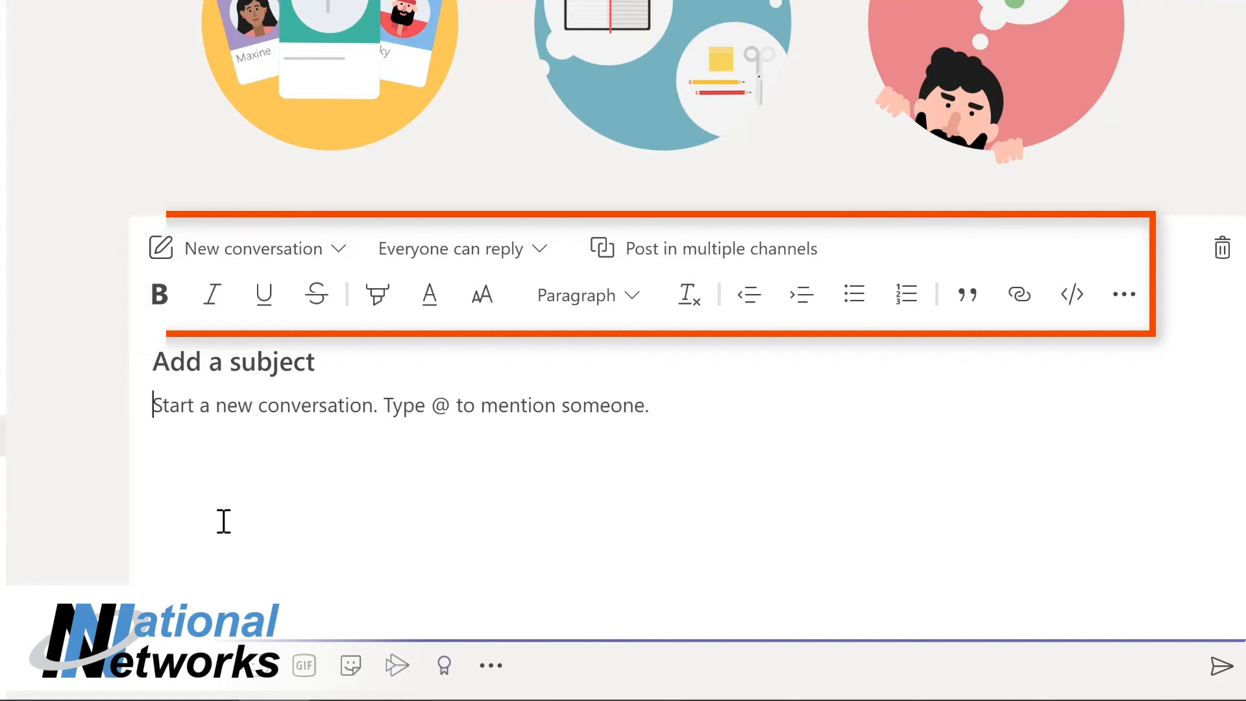
pyautogui.click(340, 262)
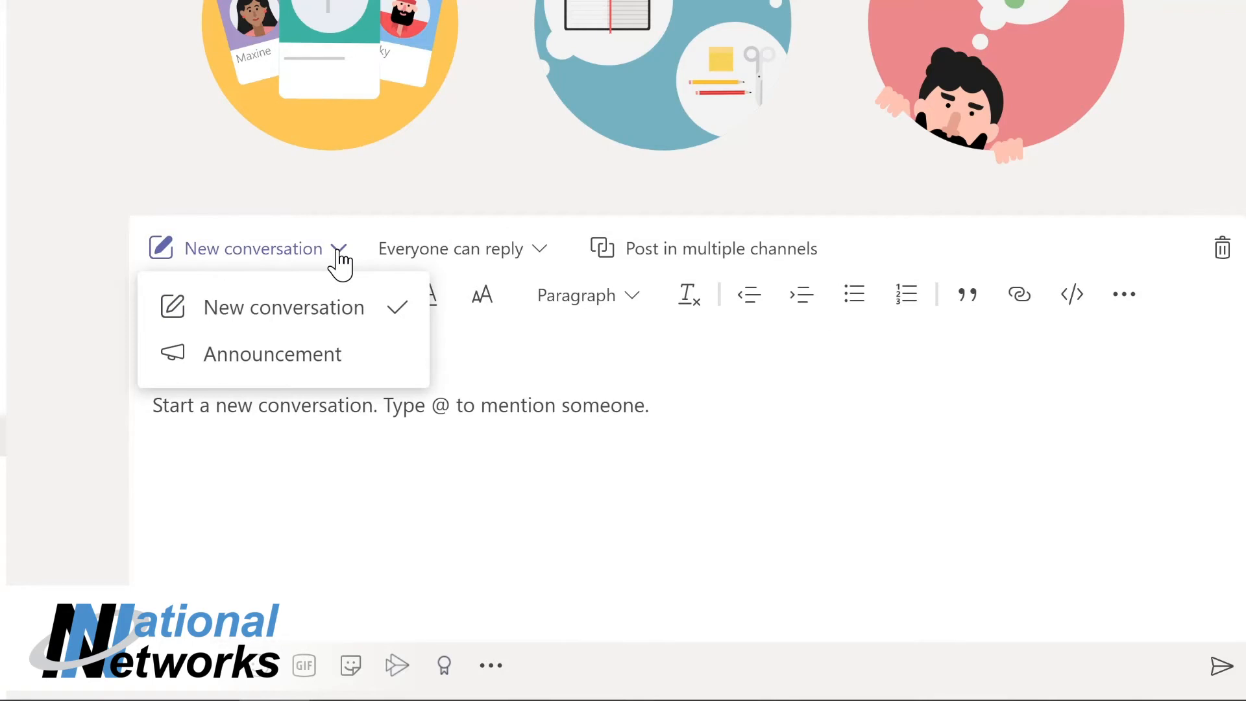
pyautogui.click(288, 357)
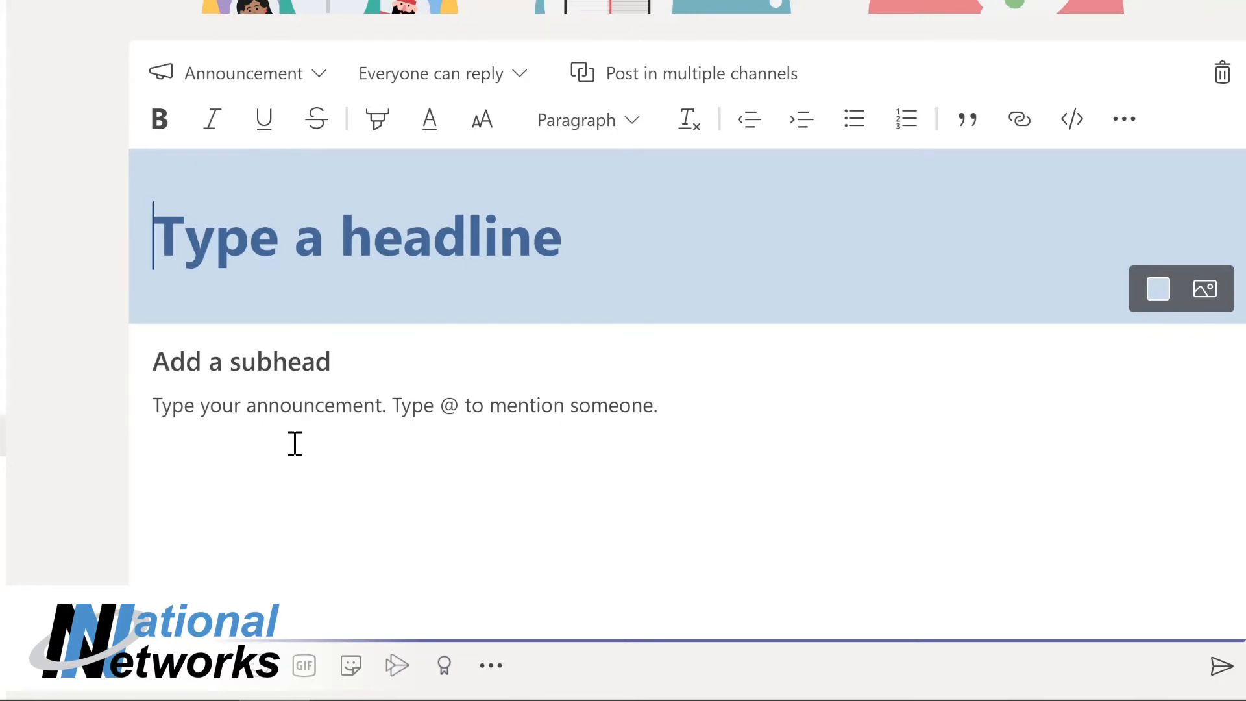
pyautogui.write('Welcome Nestor!')
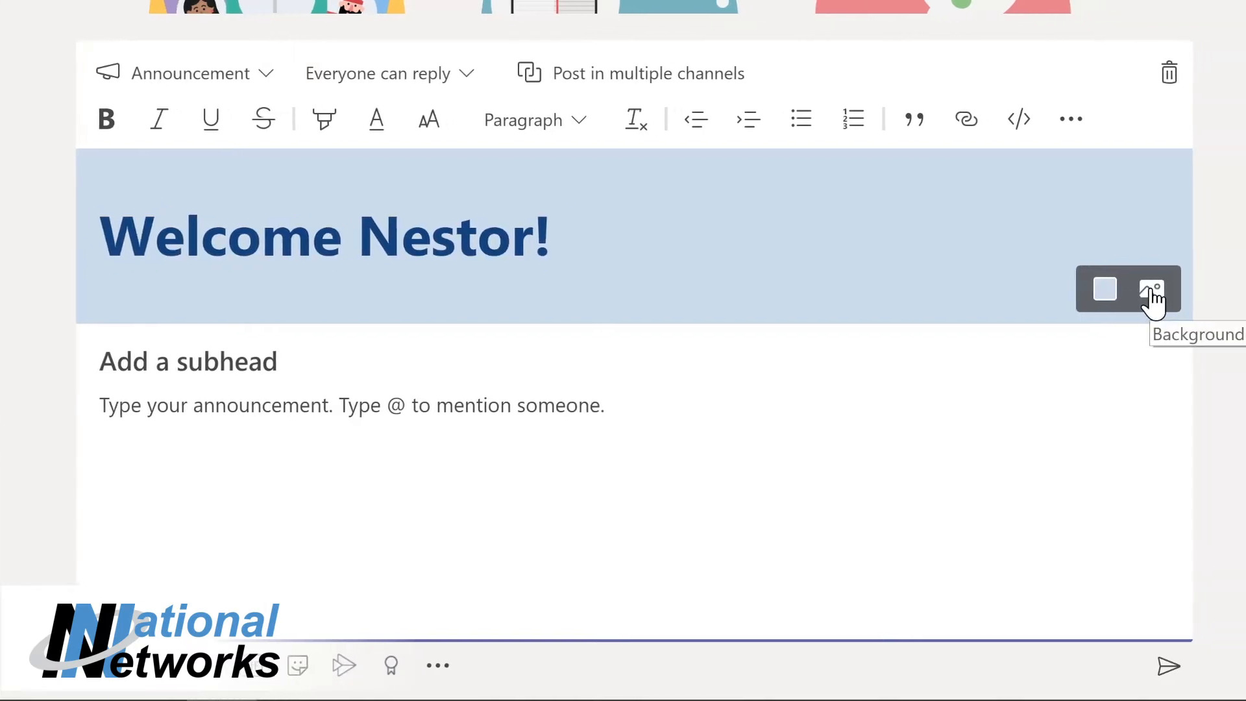
# - Give the headline a dark teal background, add a subhead and body welcoming the director to Contoso's LMS planning team, and post it
pyautogui.click(1091, 293)
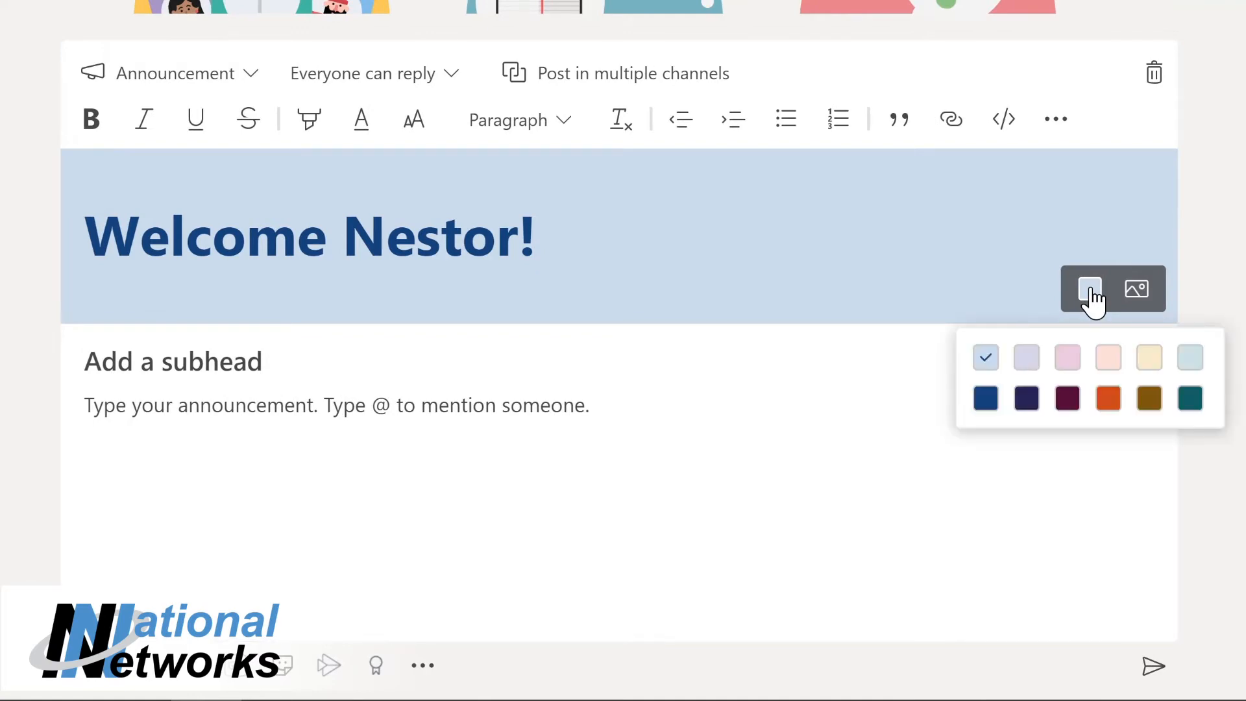
pyautogui.click(1190, 397)
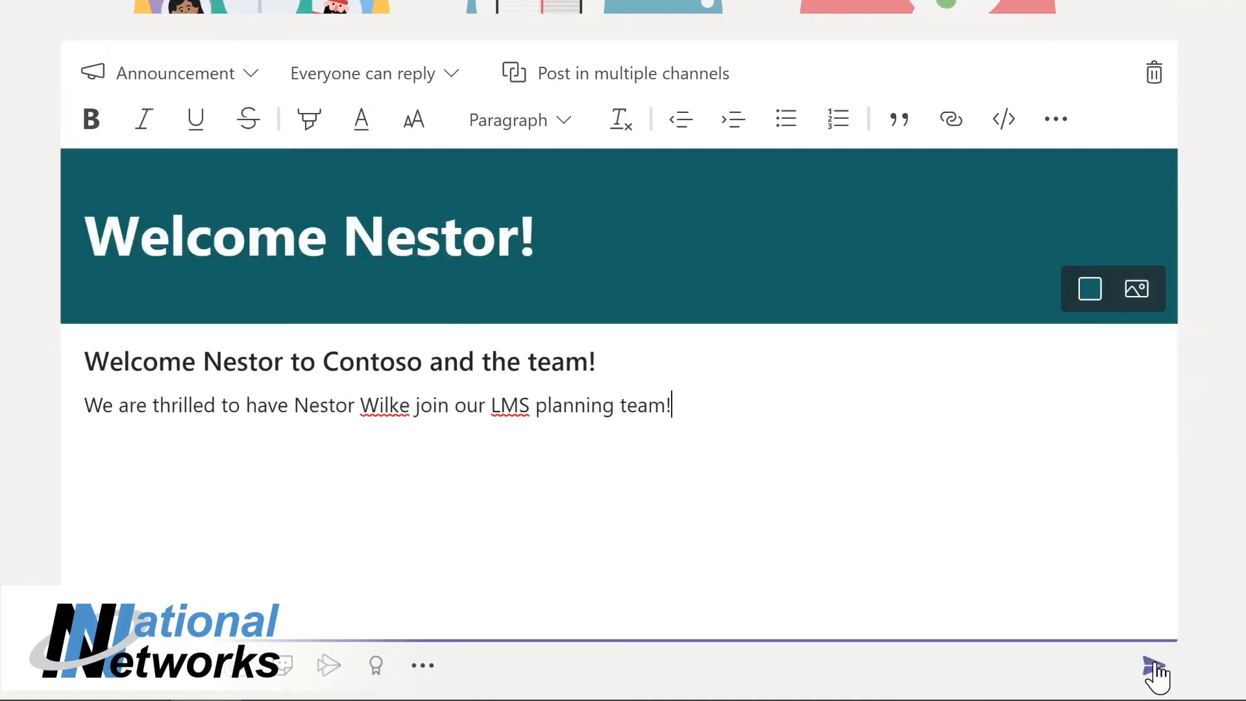
pyautogui.click(1153, 668)
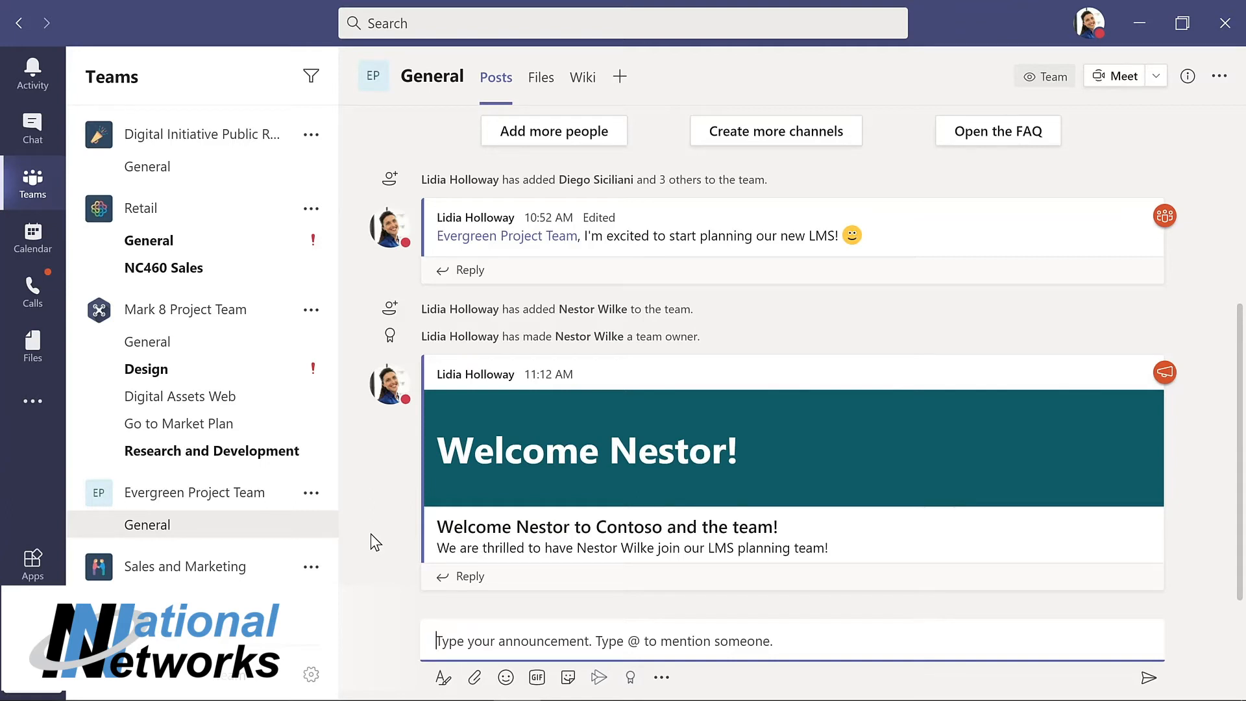
# - Start a new channel in Evergreen Project Team named Design, with the description "Design and planning of LMS"
pyautogui.click(311, 495)
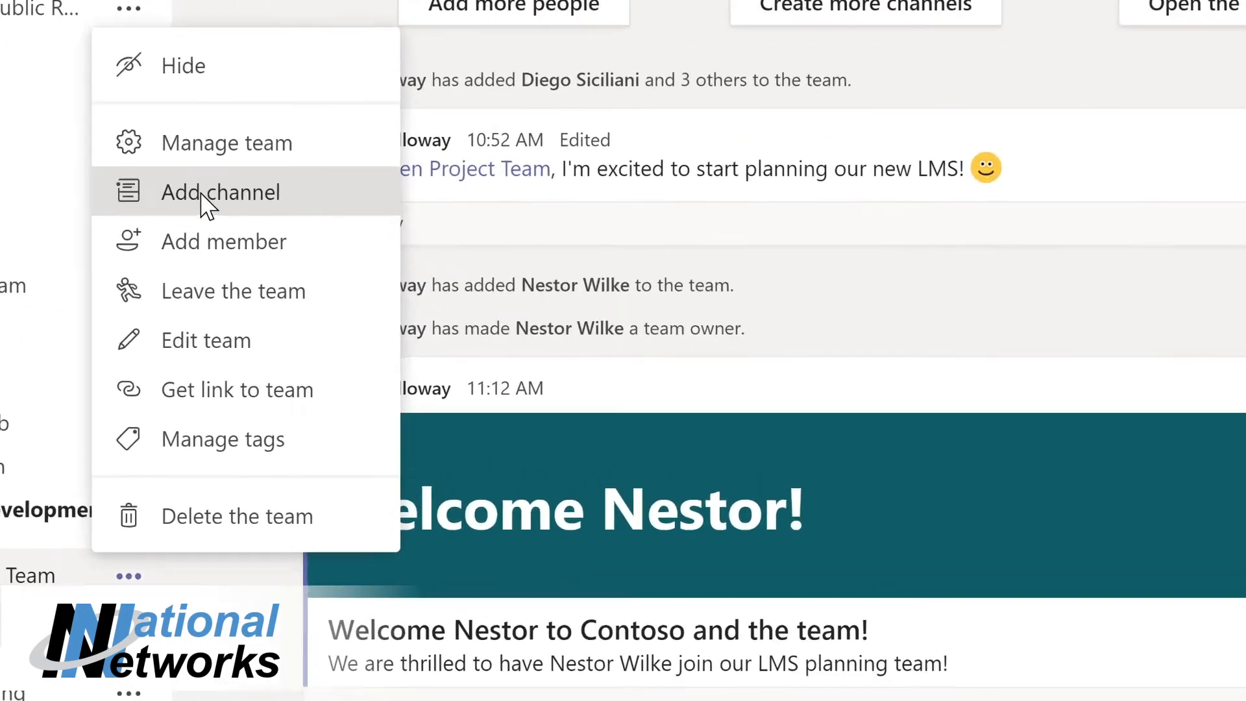
pyautogui.click(351, 249)
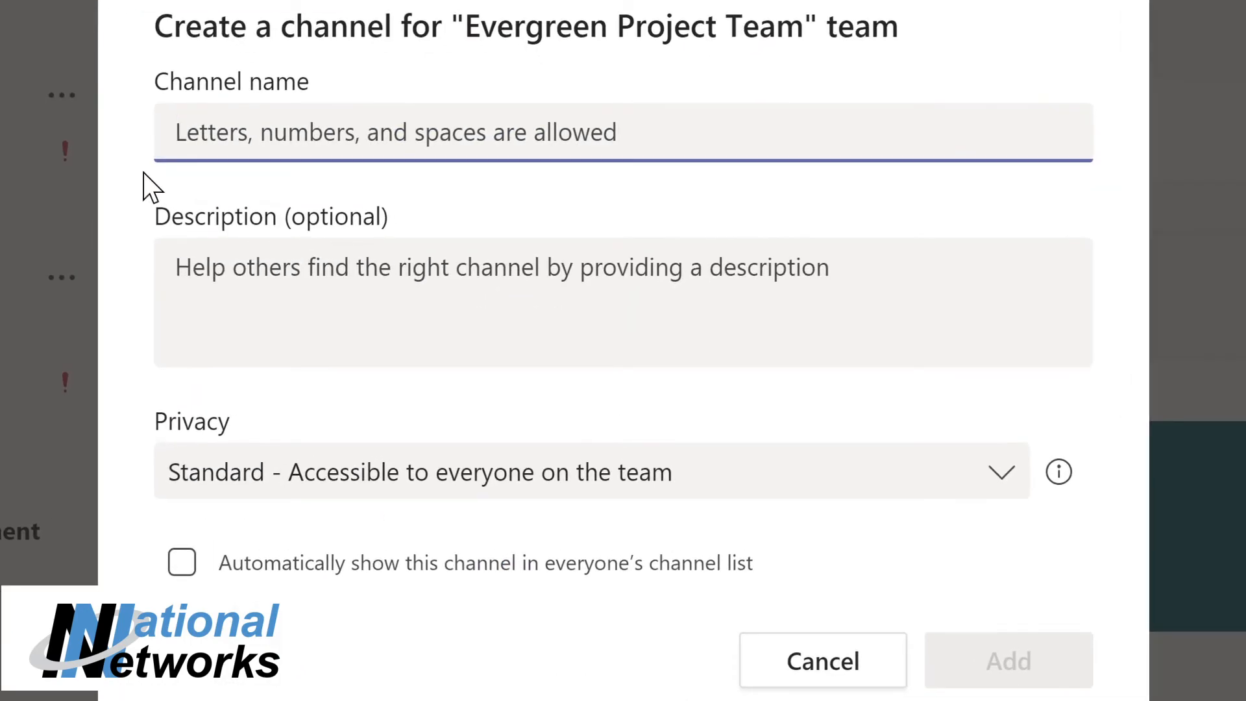
pyautogui.write('D')
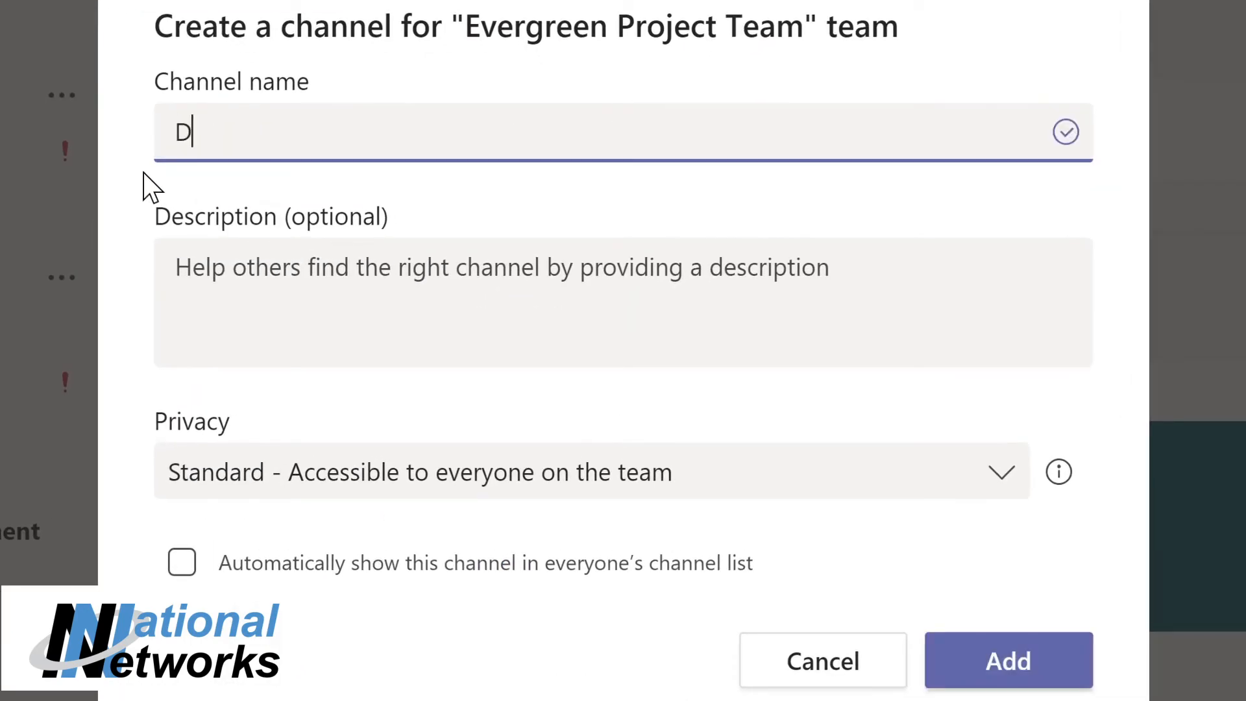
pyautogui.write('esign')
pyautogui.click(195, 267)
pyautogui.write('Design and planning of LMS')
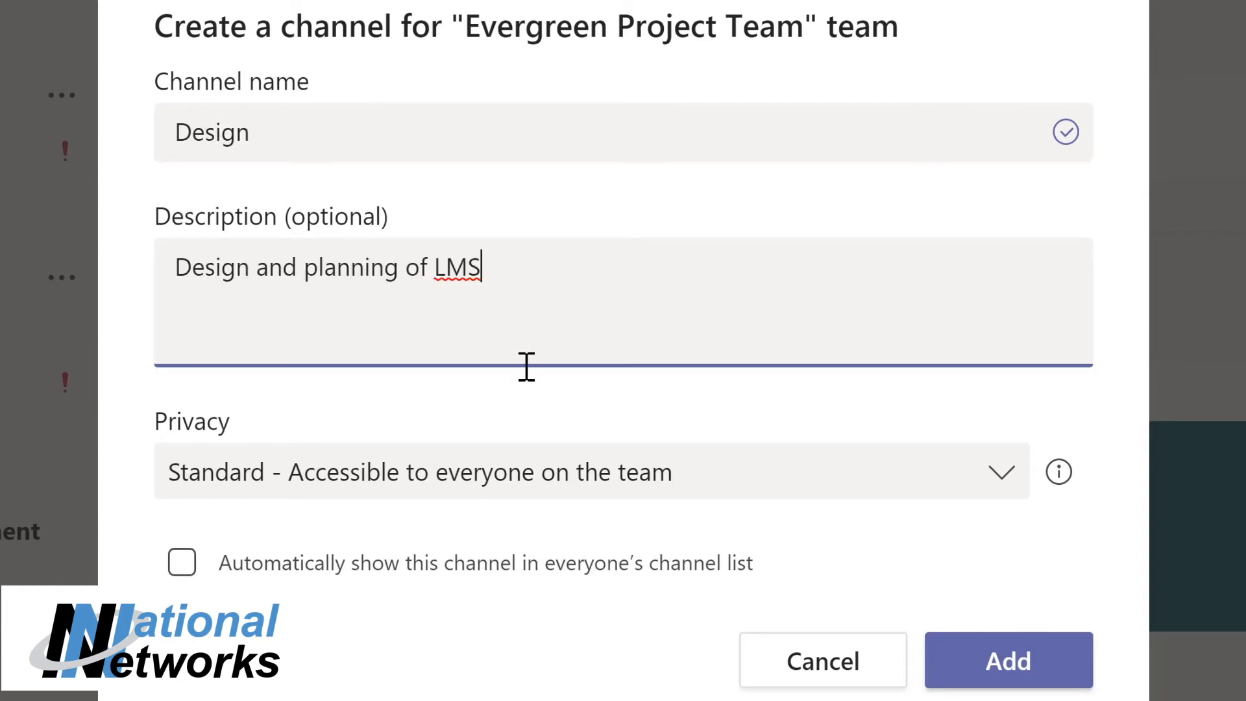
# - Keep the channel's privacy at Standard, set it to show automatically in everyone's channel list, and create it
pyautogui.click(1006, 470)
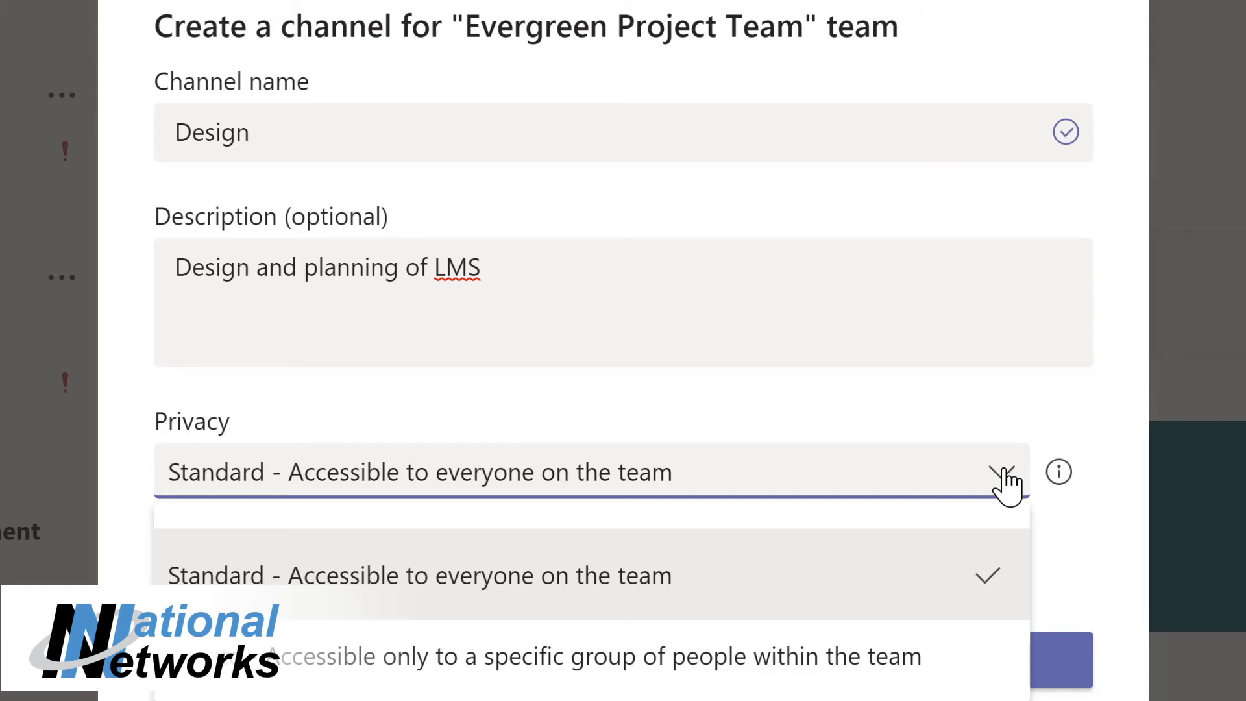
pyautogui.click(951, 406)
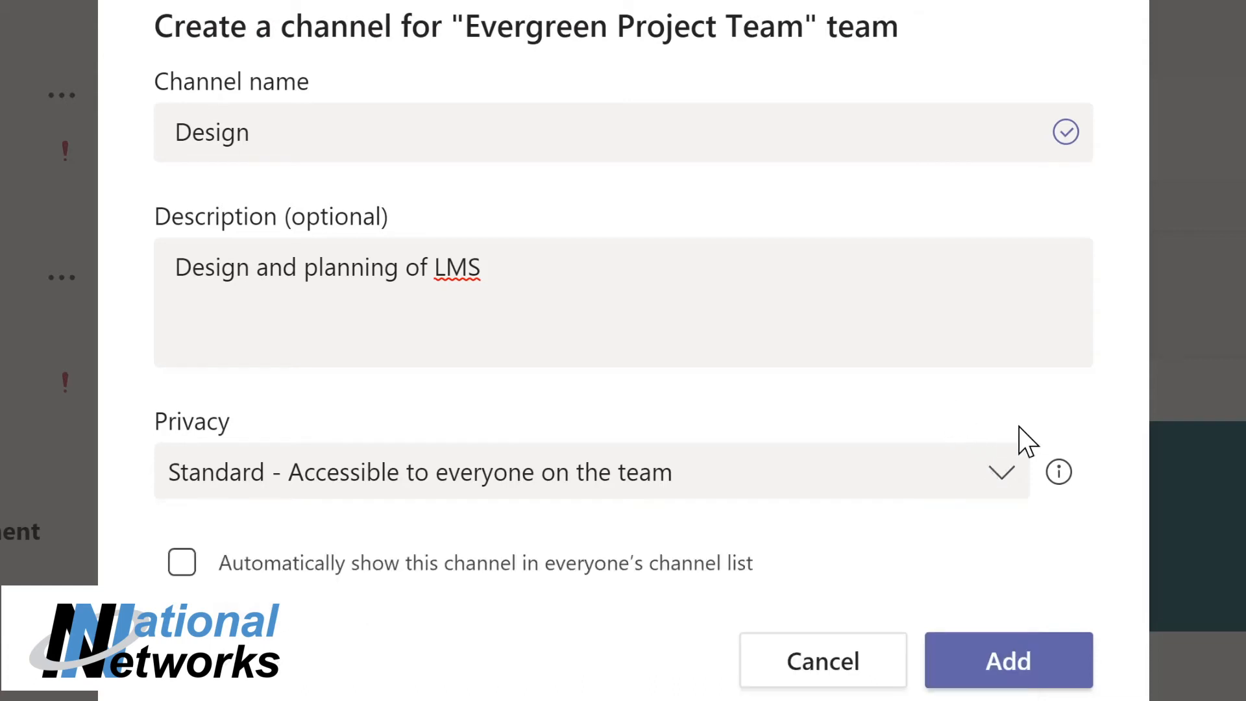
pyautogui.click(183, 562)
pyautogui.click(1023, 663)
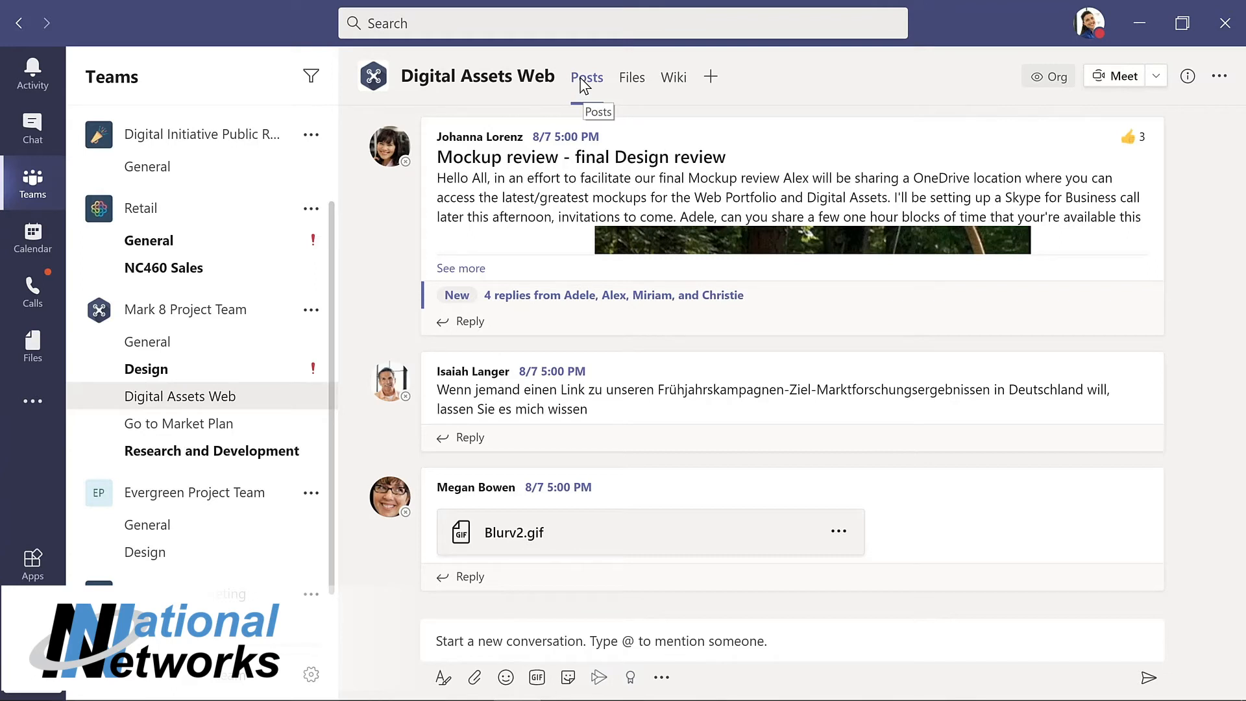
# - Examine the Digital Assets Web channel's files, the actions and opening choices for Product Launch.pptx, and the channel's Wiki
pyautogui.click(633, 79)
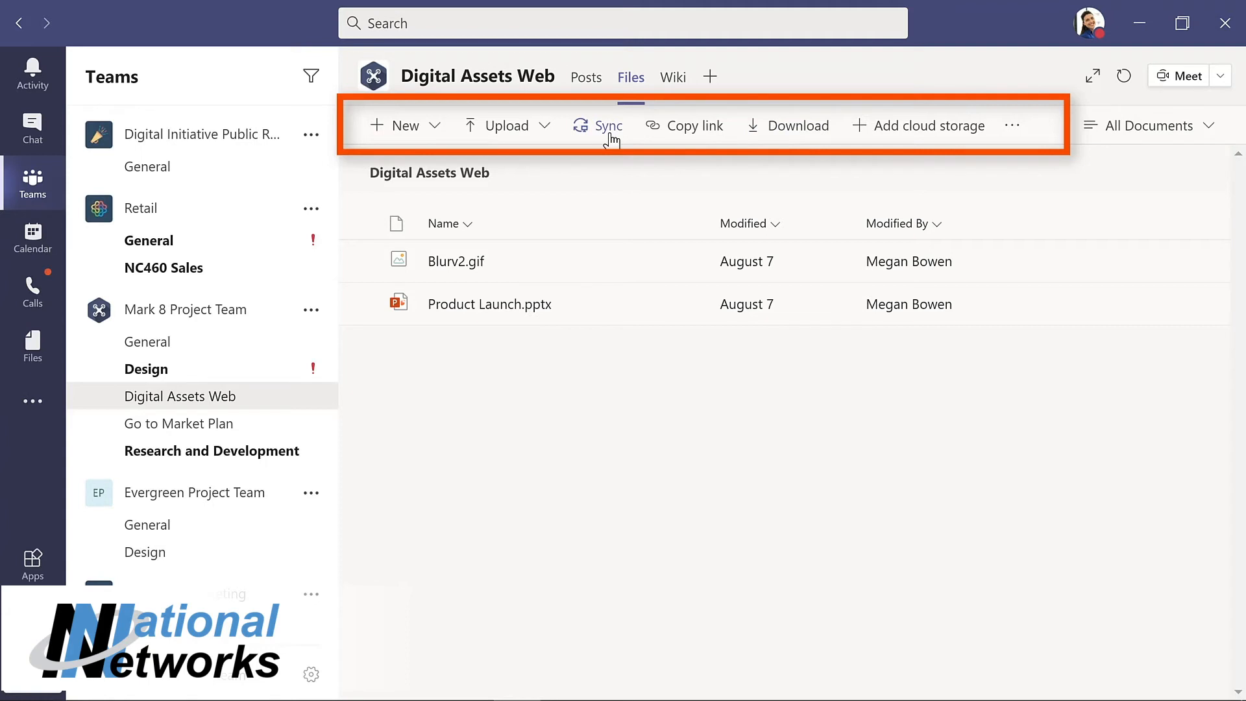
pyautogui.click(683, 307)
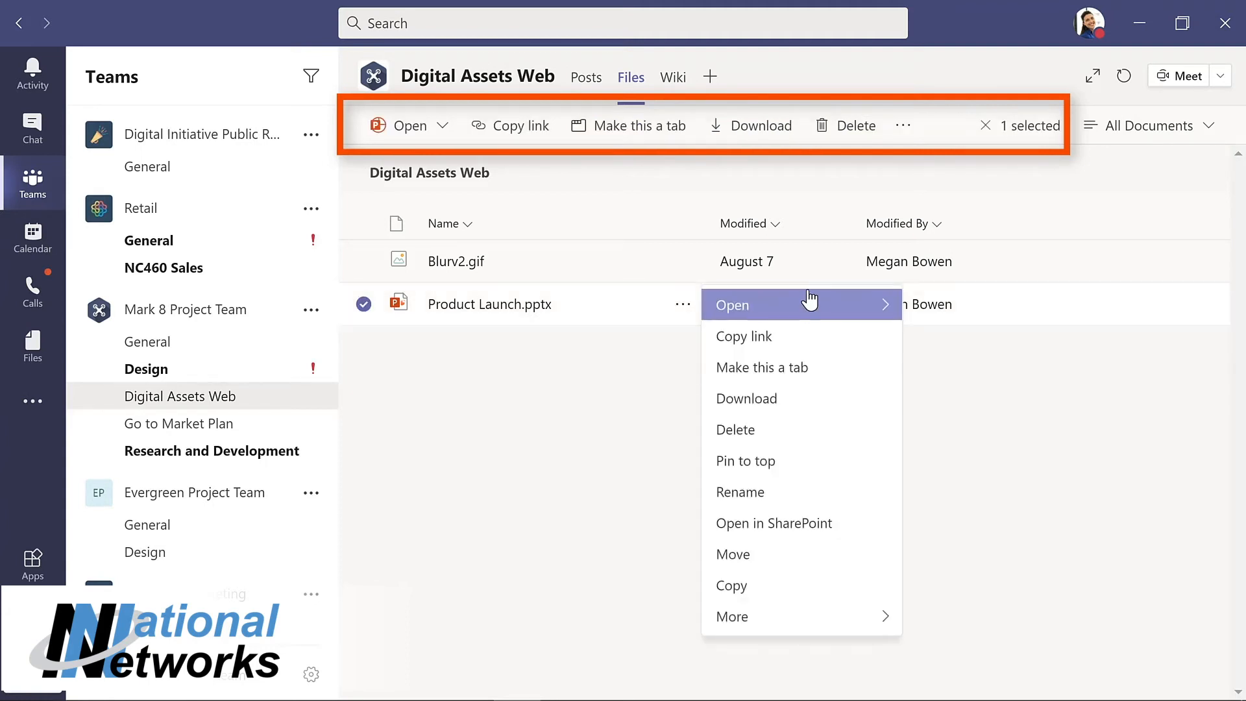
pyautogui.moveTo(884, 313)
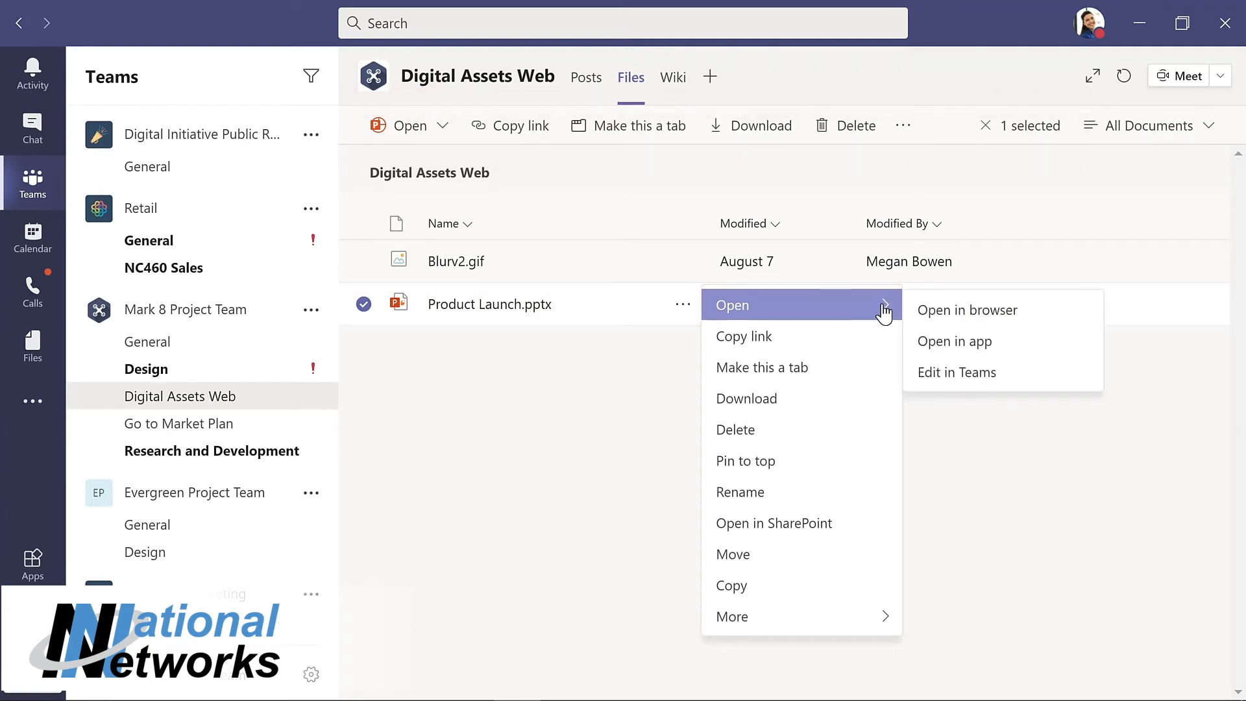
pyautogui.click(669, 172)
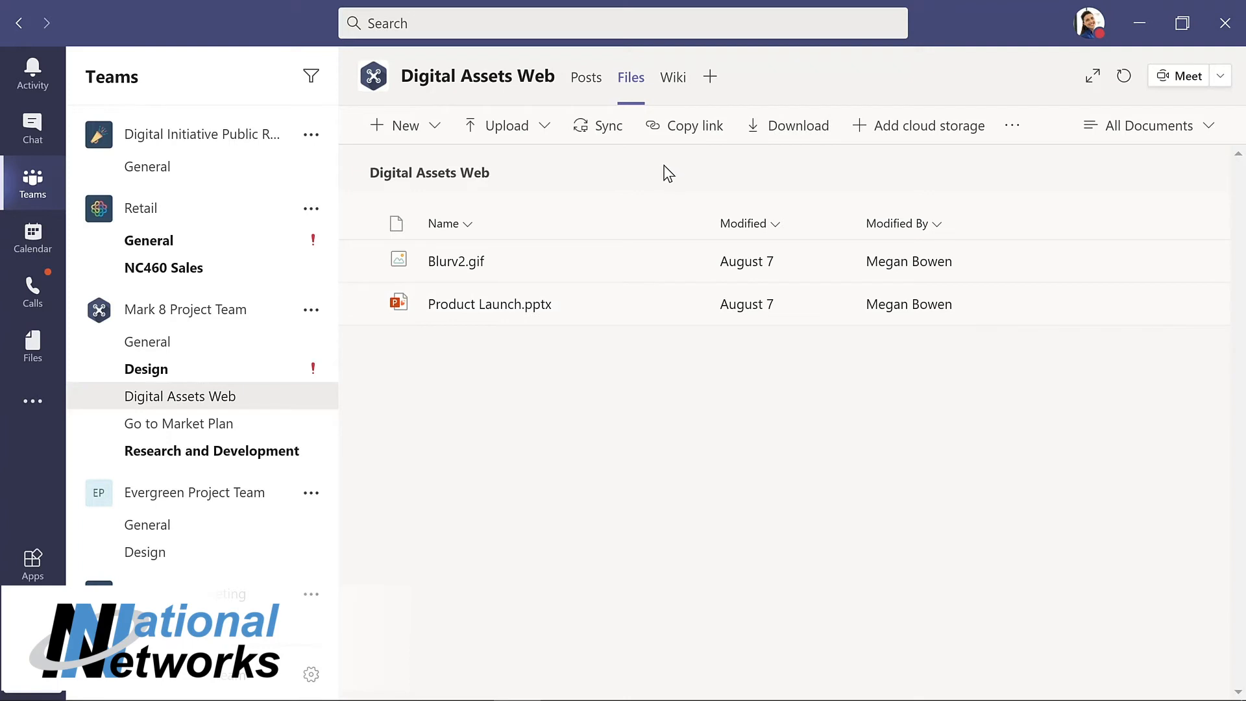
pyautogui.click(671, 83)
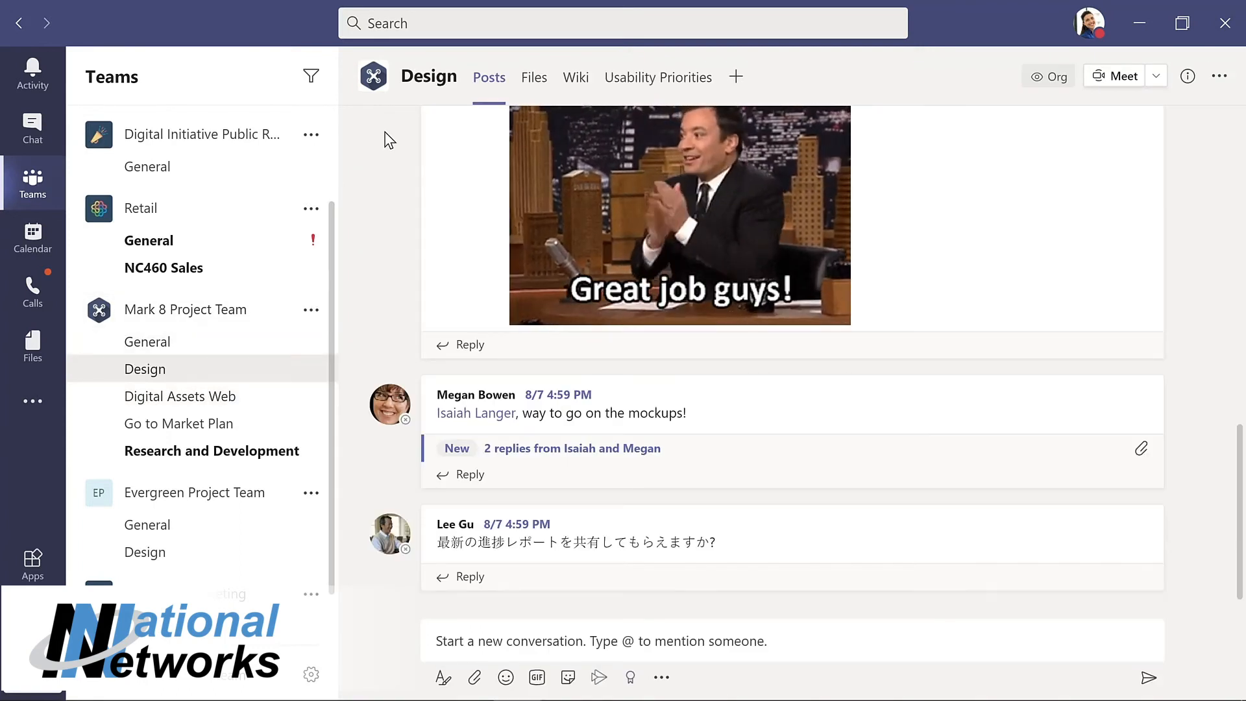
# - View the Usability Priorities document in Mark 8 Project Team's Design channel and the choices for adding another tab
pyautogui.click(656, 81)
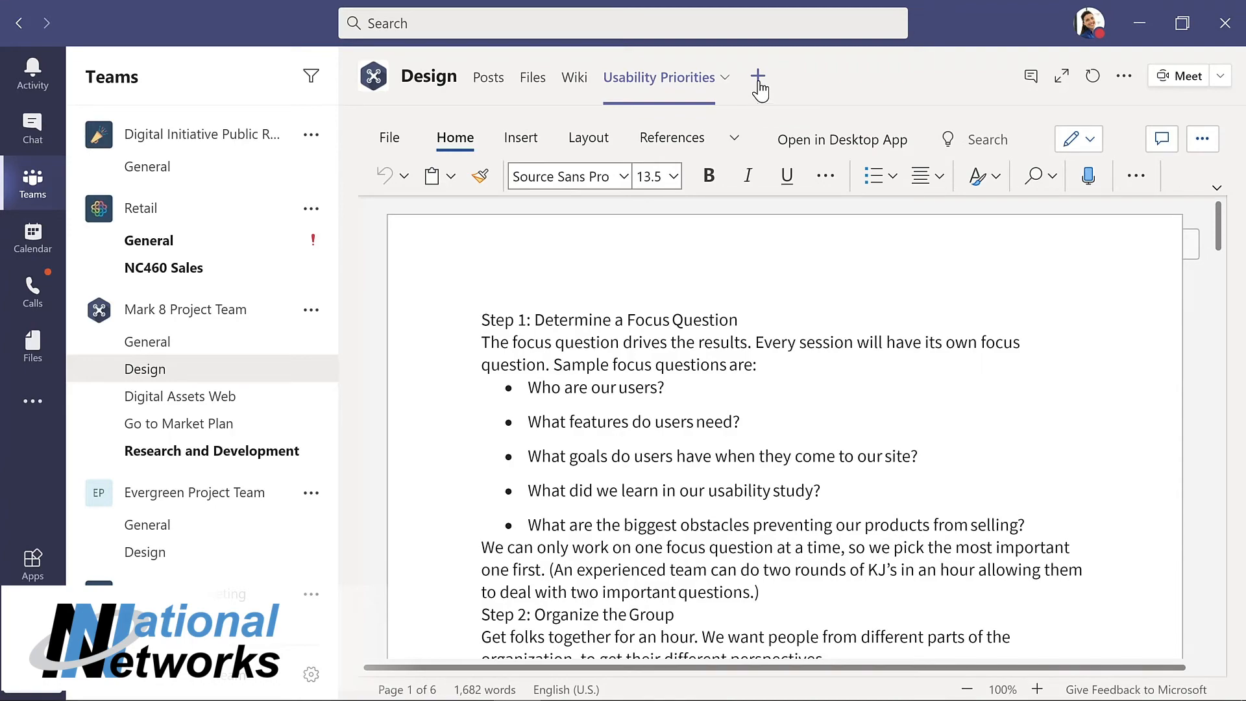
pyautogui.click(758, 83)
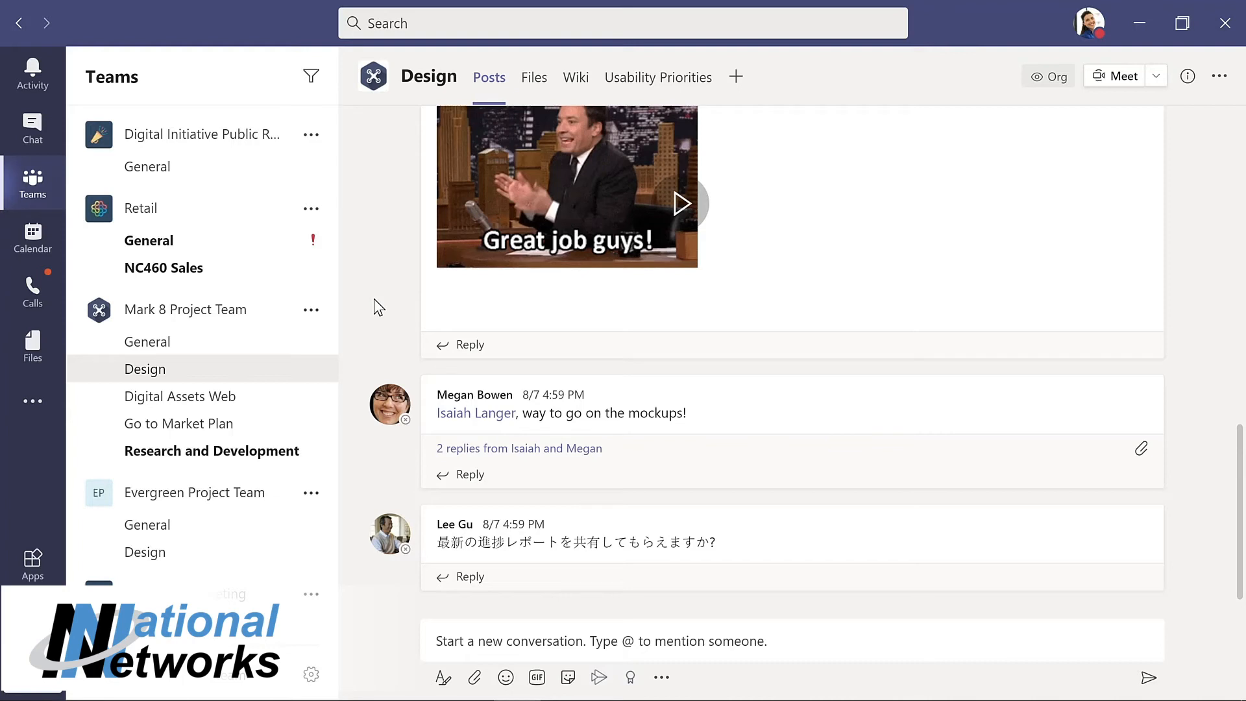
# - Reply "Great job with a tight deadline!" to the message praising the mockups in the Design channel
pyautogui.click(468, 478)
pyautogui.write('Great job with')
pyautogui.write('a ')
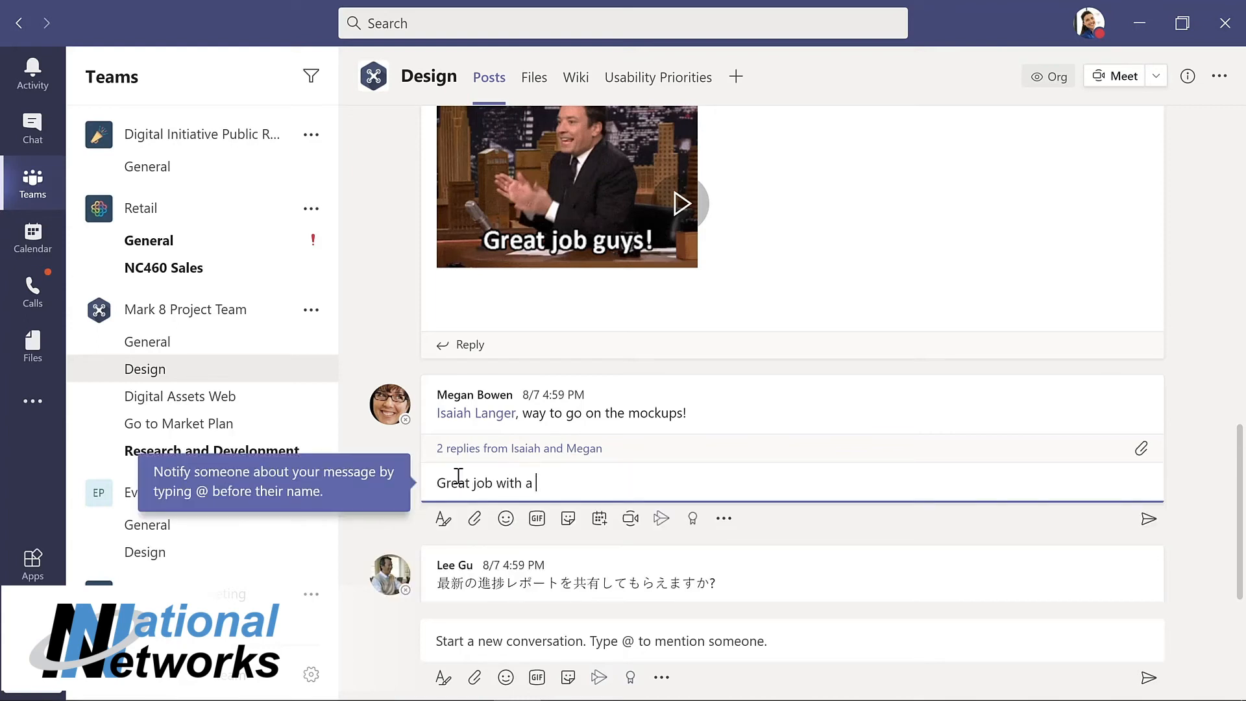
pyautogui.write('tight deadline!')
pyautogui.press('Return')
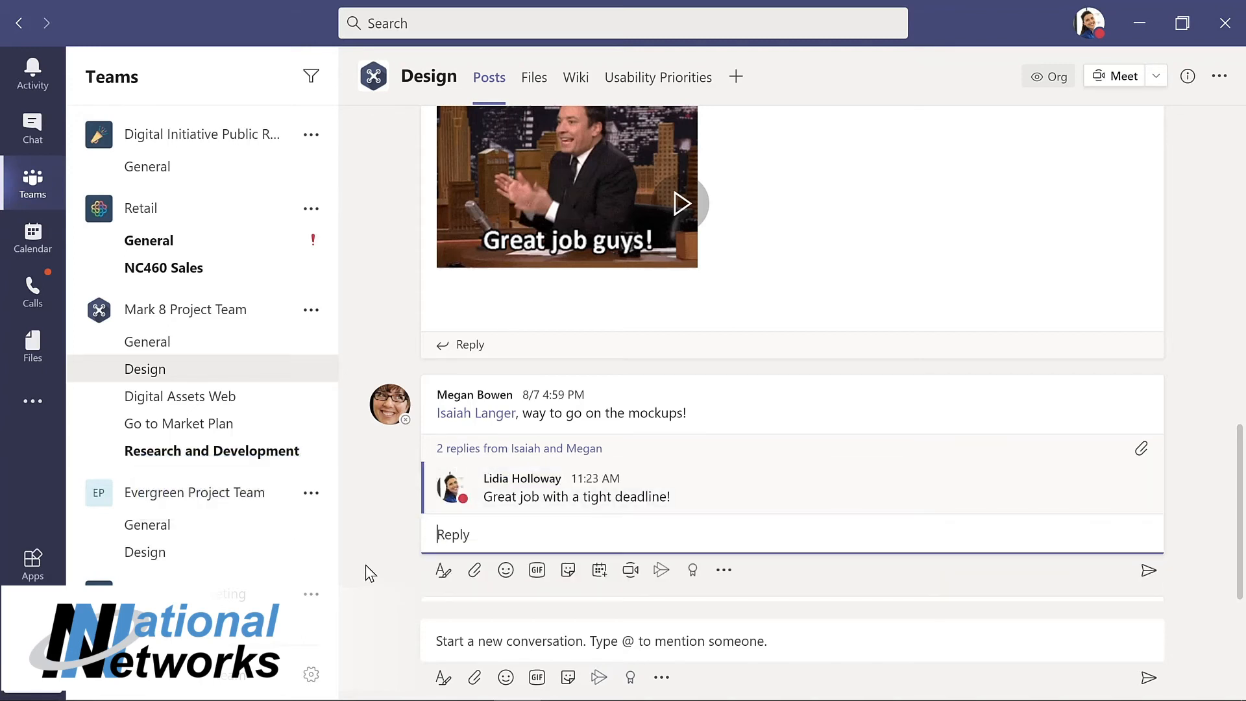
# - Start a new conversation in the Design channel and attach Contoso Marketing Principles-2021.pptx from the computer
pyautogui.click(449, 643)
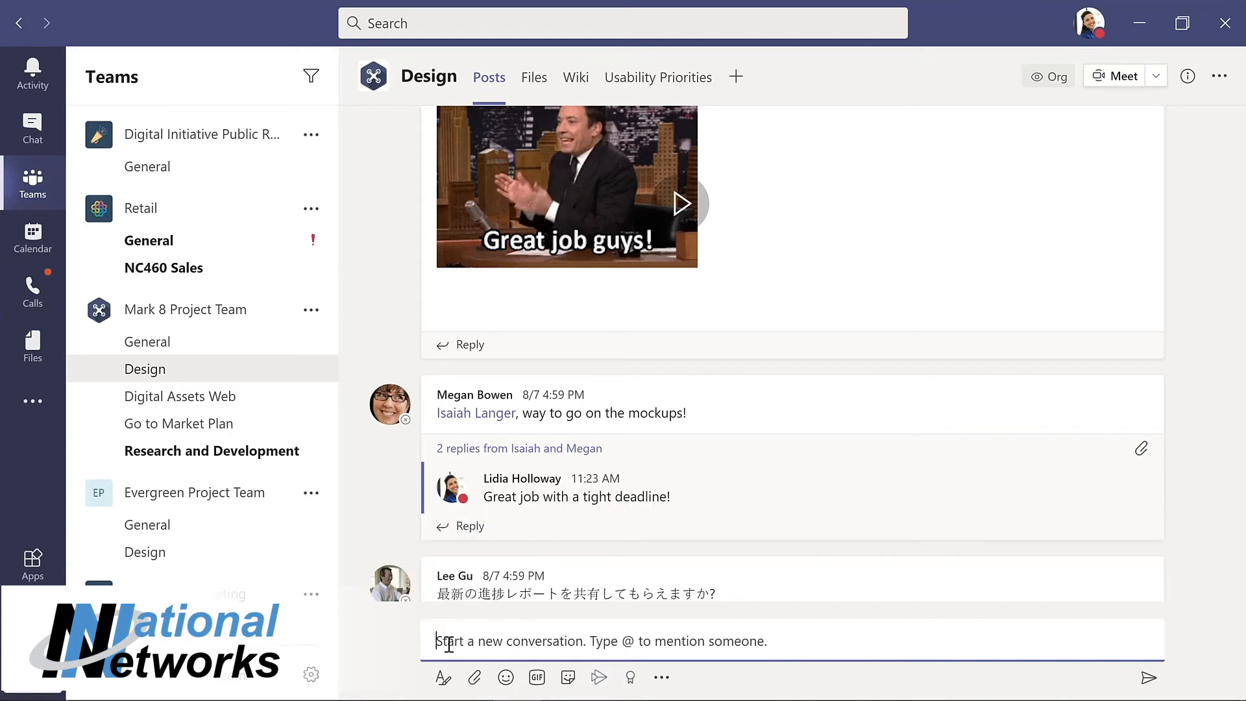
pyautogui.click(475, 679)
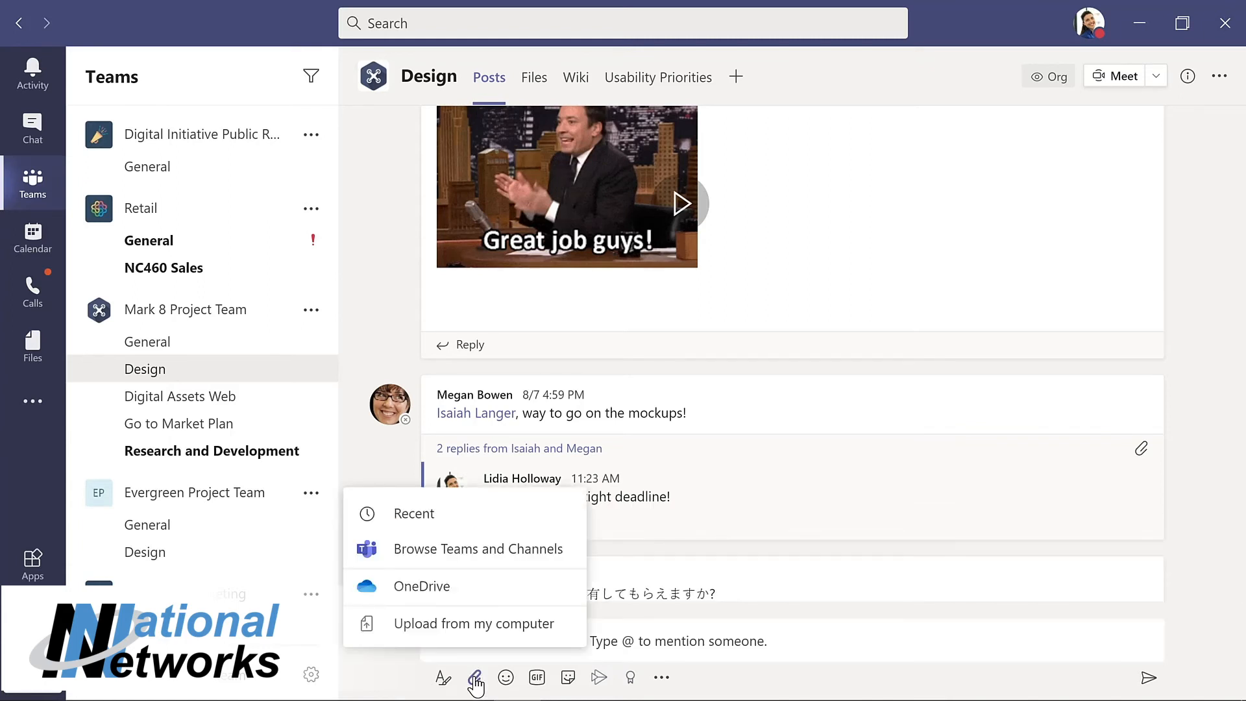
pyautogui.click(476, 624)
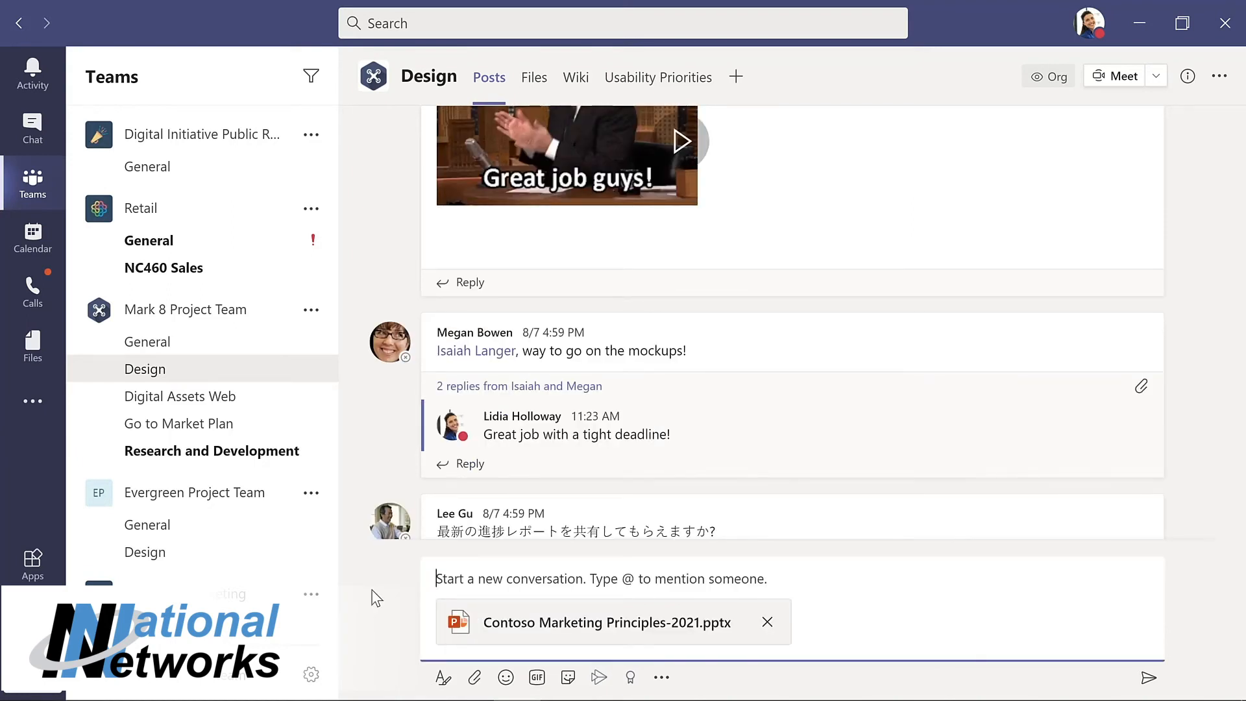
# - Mention the Design channel, add ", please review this presentation for our upcoming meeting." and send the message with its attachment
pyautogui.write('@')
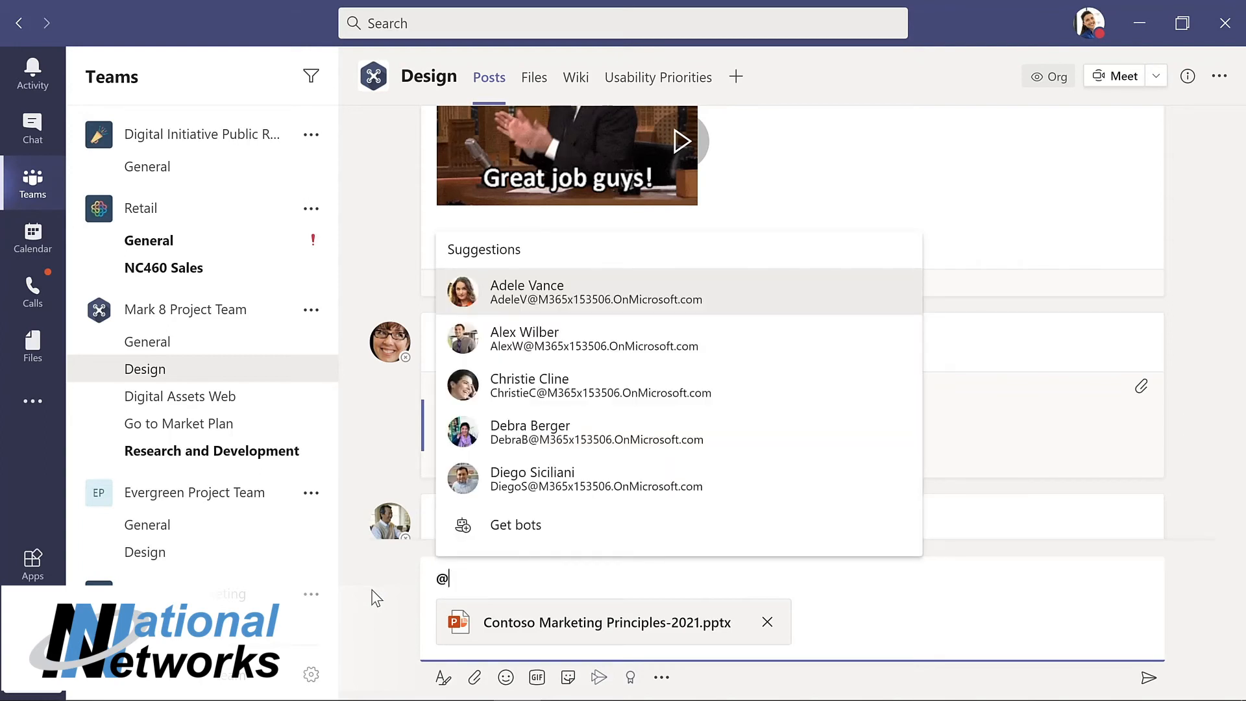
pyautogui.write('chann')
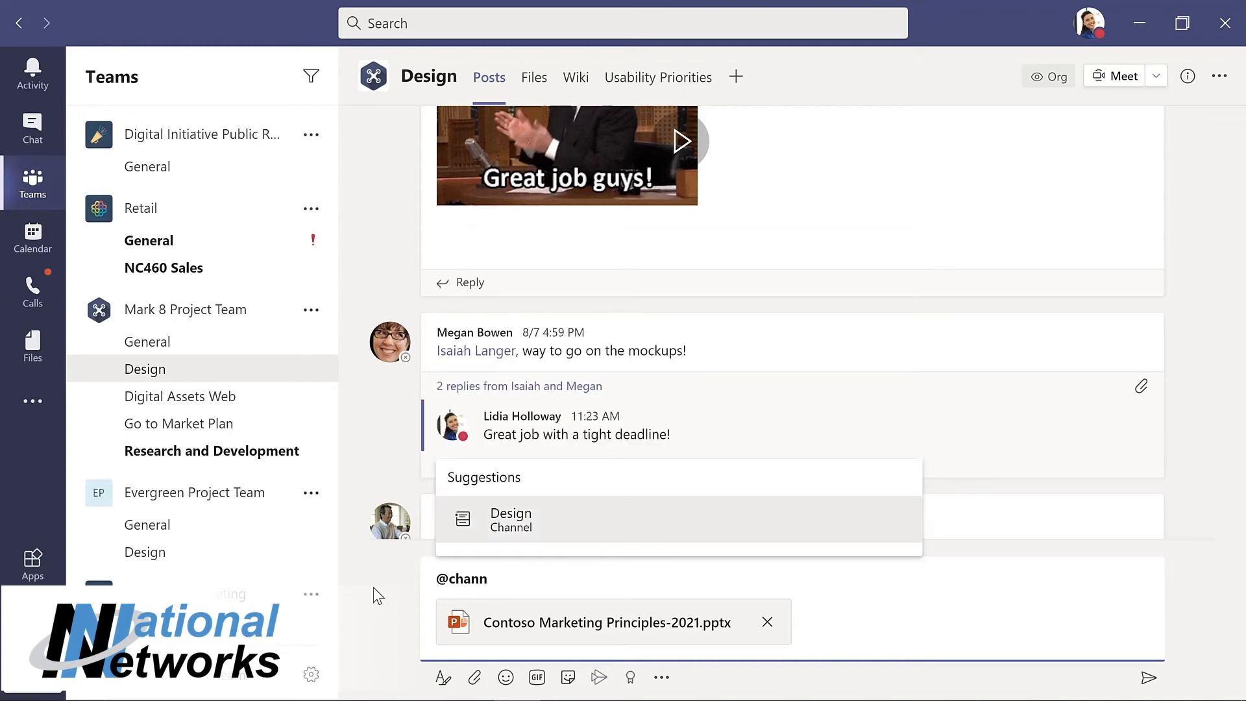
pyautogui.click(528, 533)
pyautogui.write(', please review this presentation for our upcoming meeting')
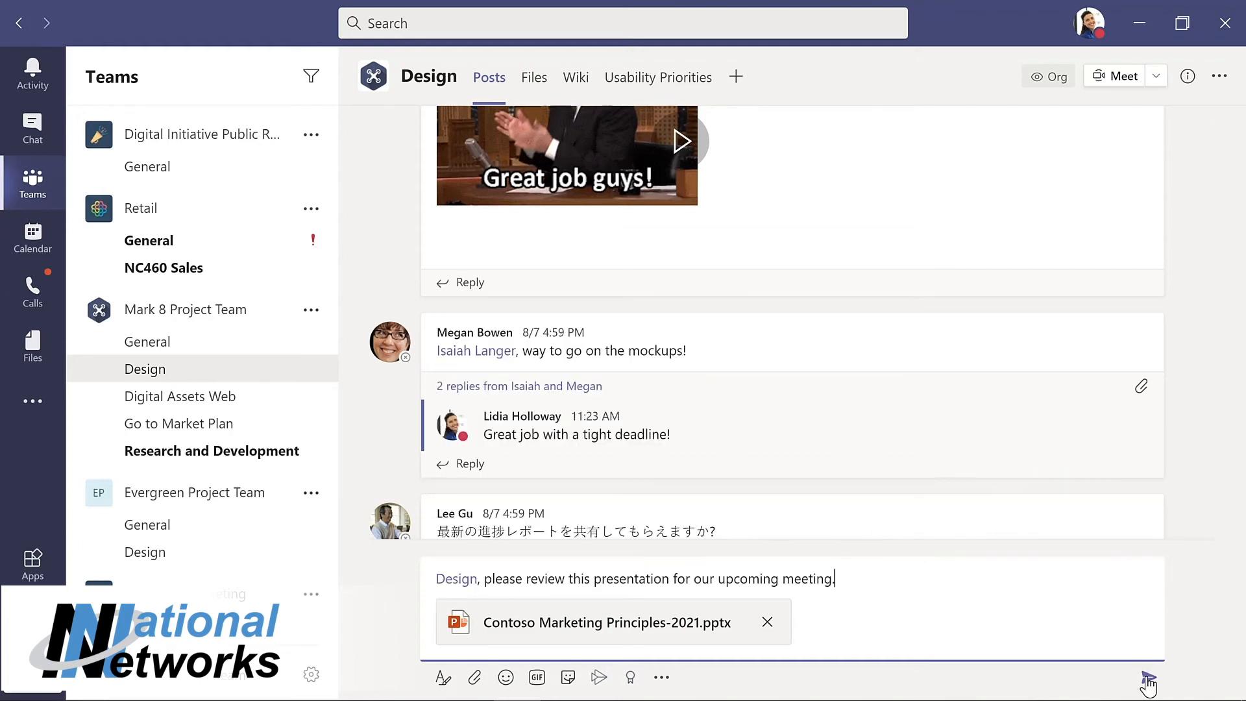
pyautogui.write('.')
pyautogui.click(1148, 678)
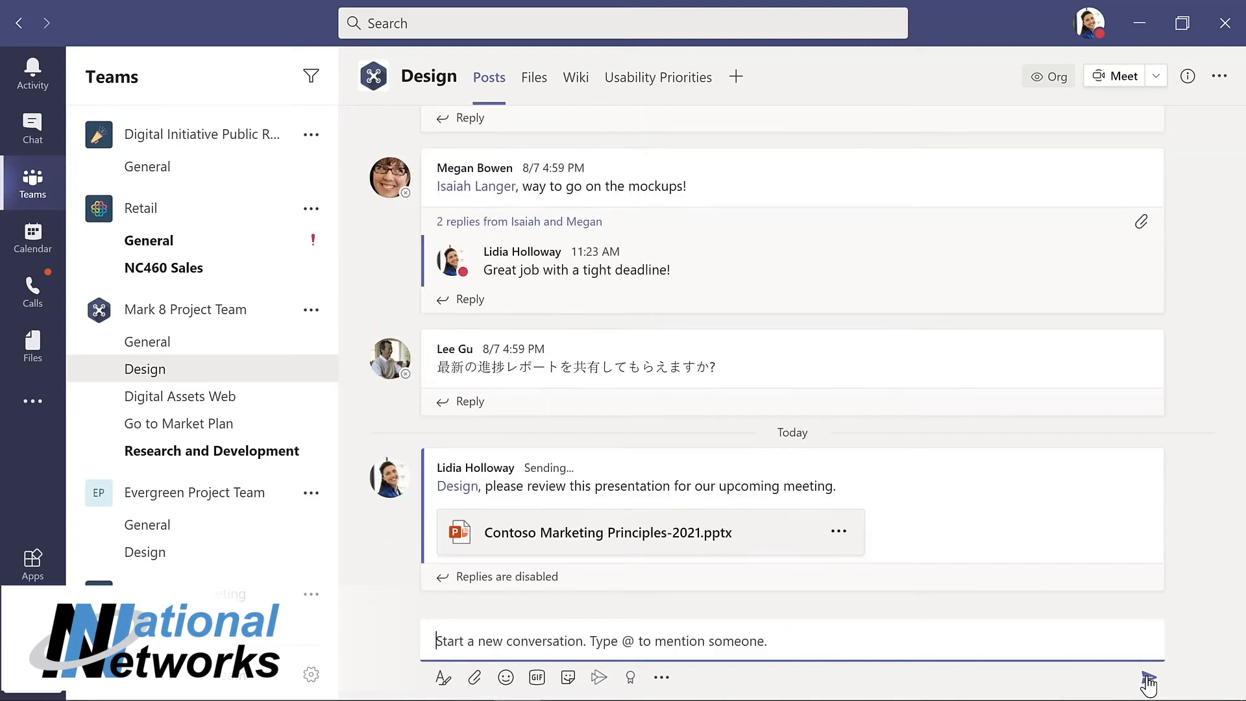
# - React with a heart to the message praising the mockups, and look over its additional message options
pyautogui.moveTo(940, 185)
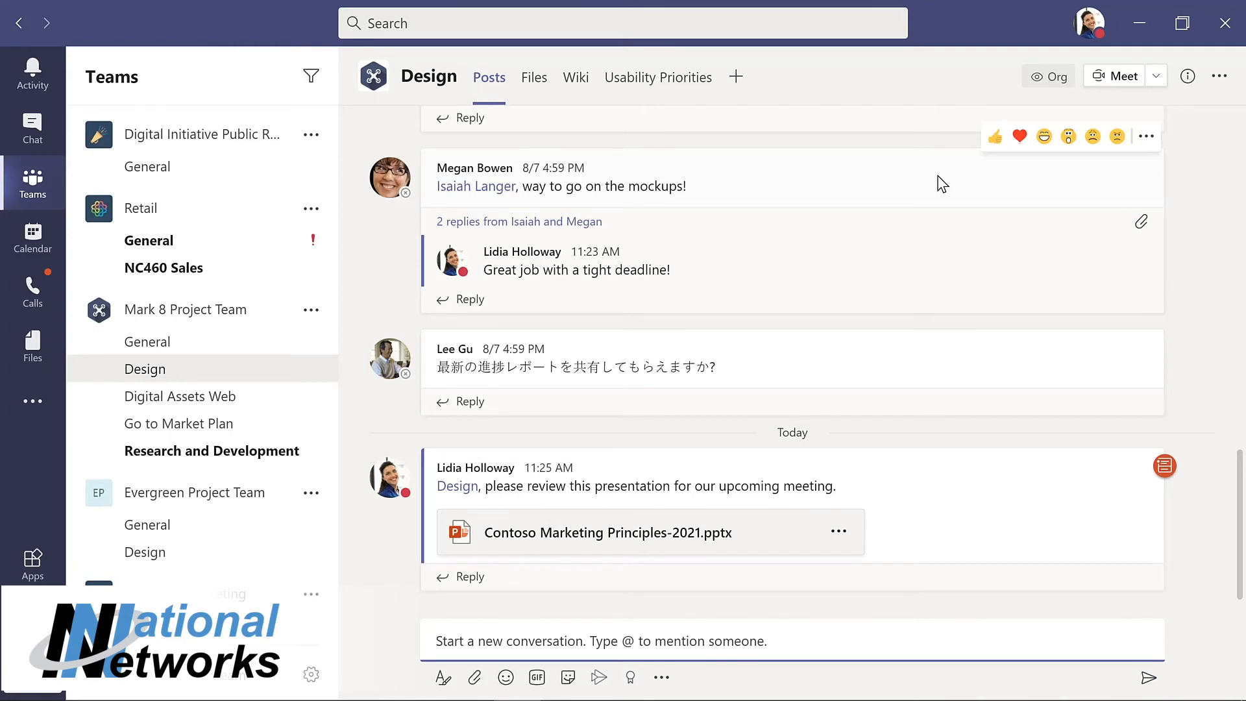
pyautogui.click(1020, 137)
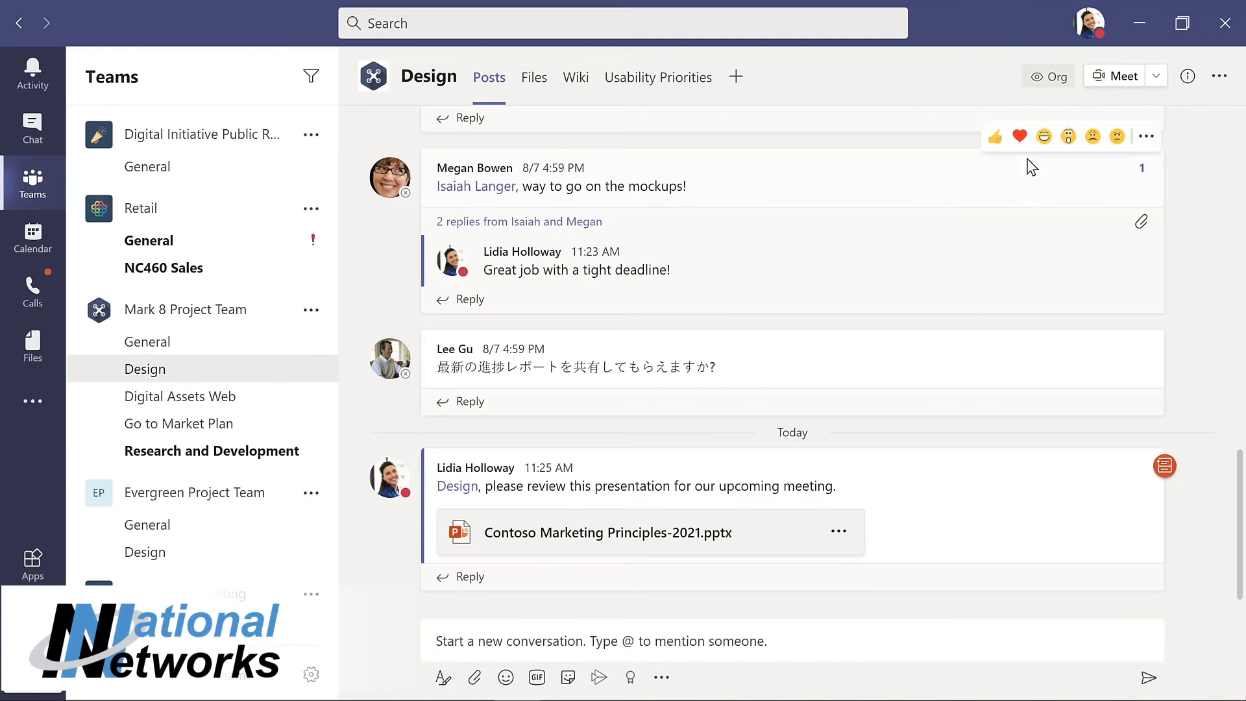
pyautogui.click(1145, 140)
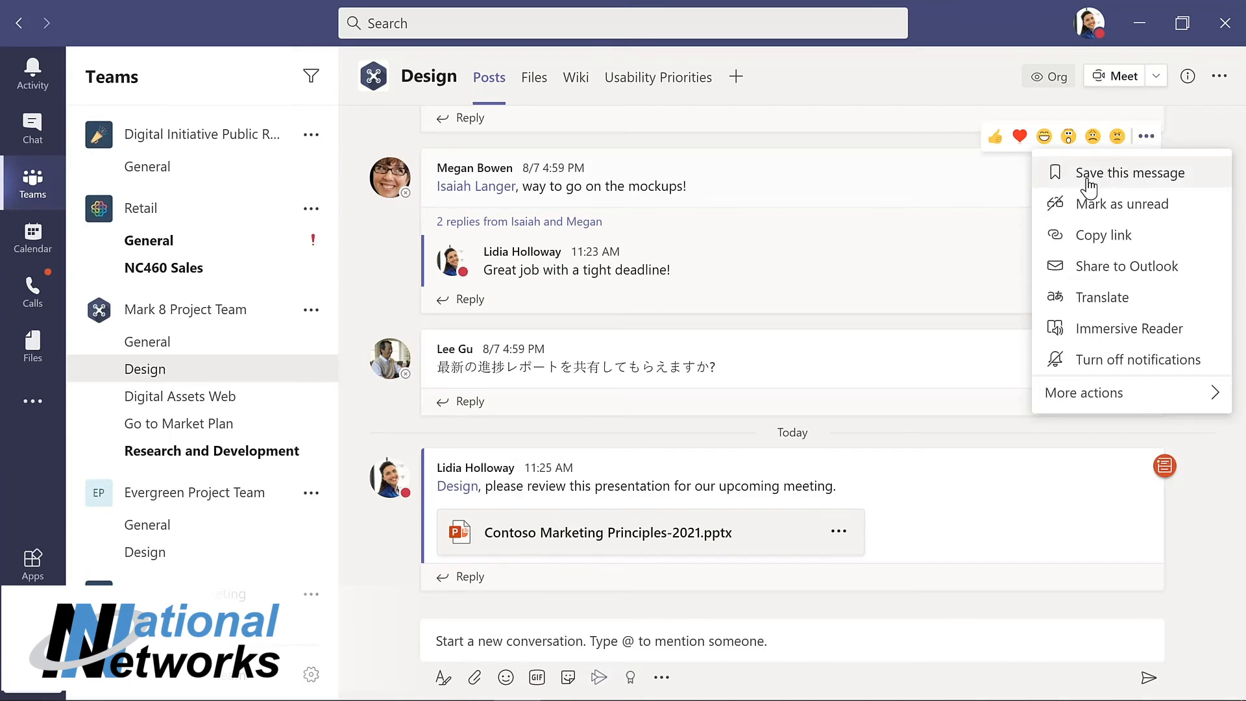
pyautogui.click(955, 186)
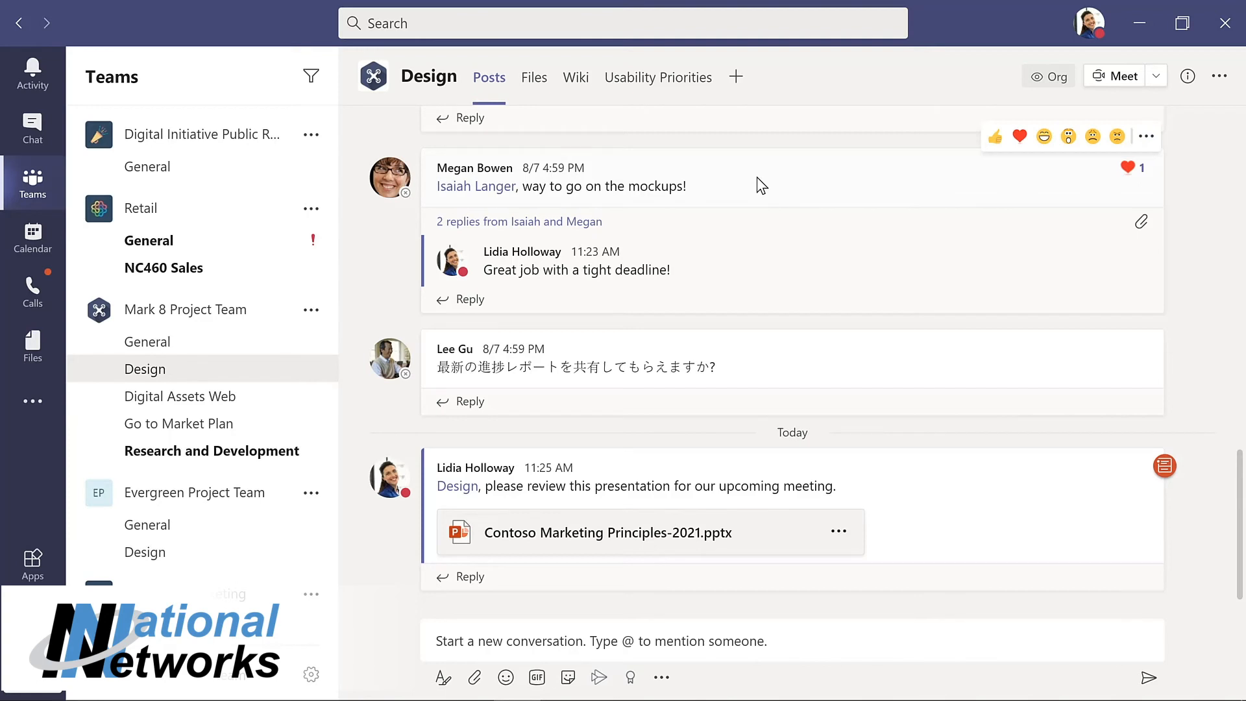
# - Start a private chat with the IT Admin contact and send "What's the update on the new laptops for my project team?"
pyautogui.click(33, 129)
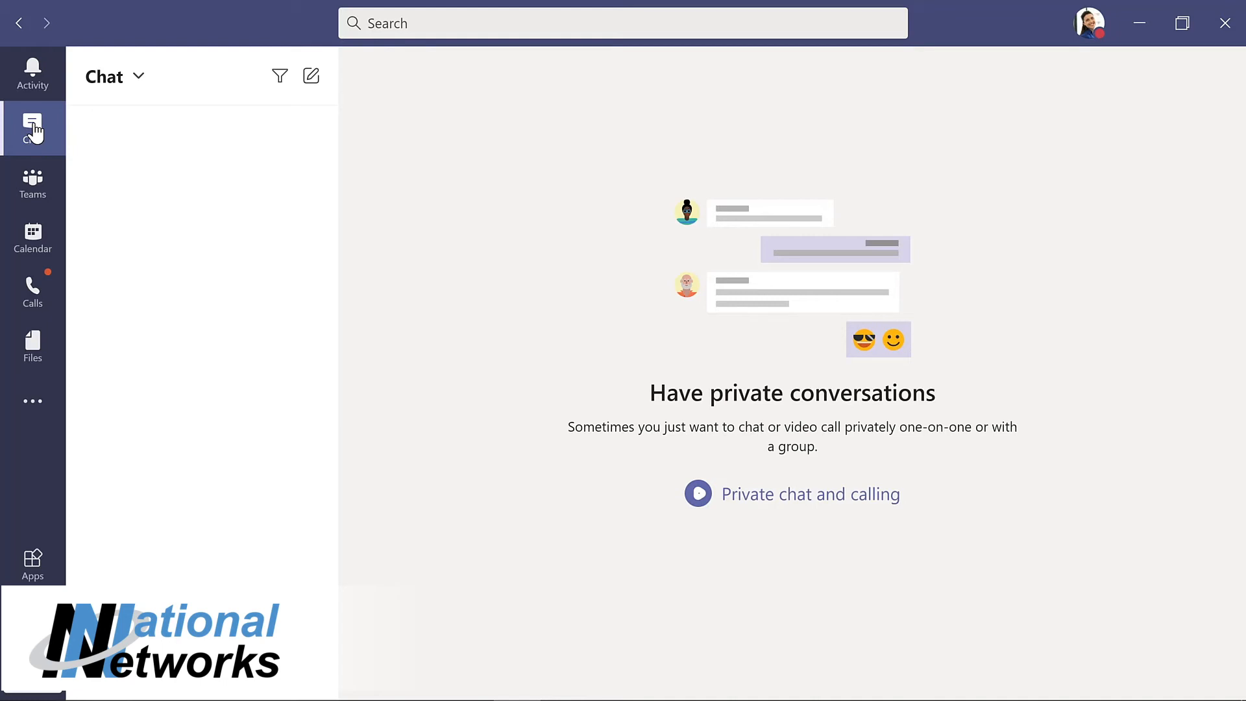
pyautogui.click(313, 79)
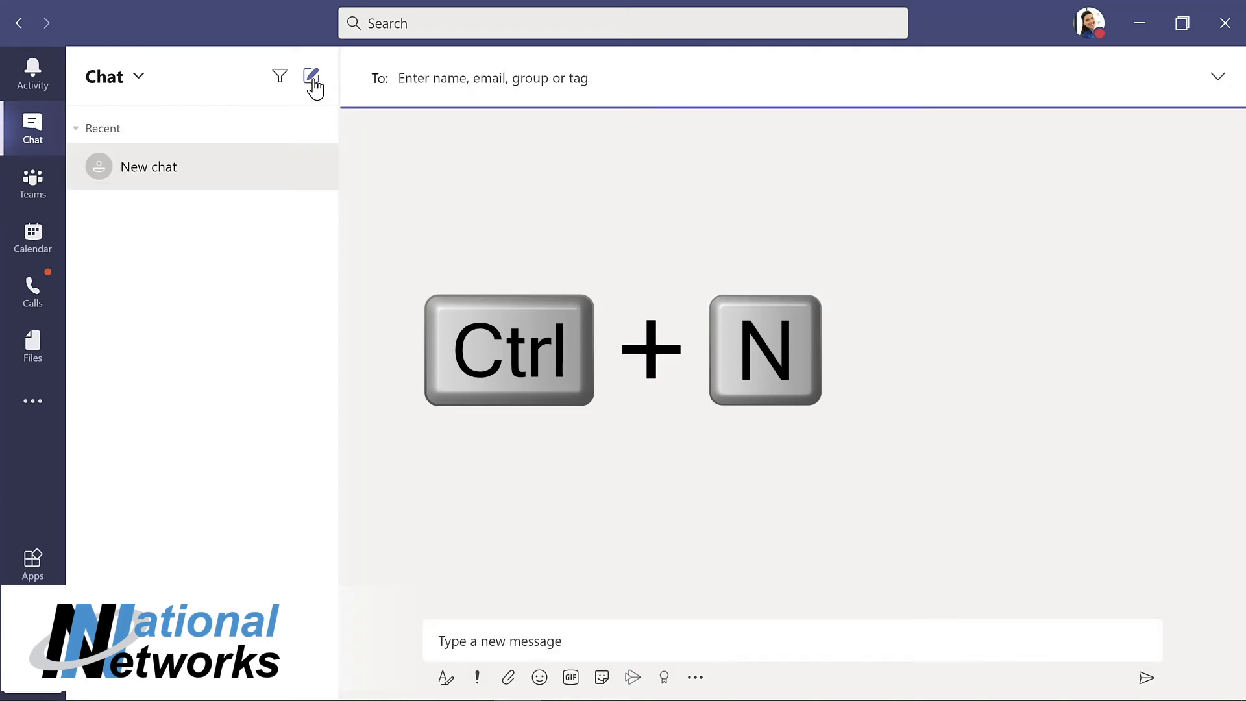
pyautogui.write('all')
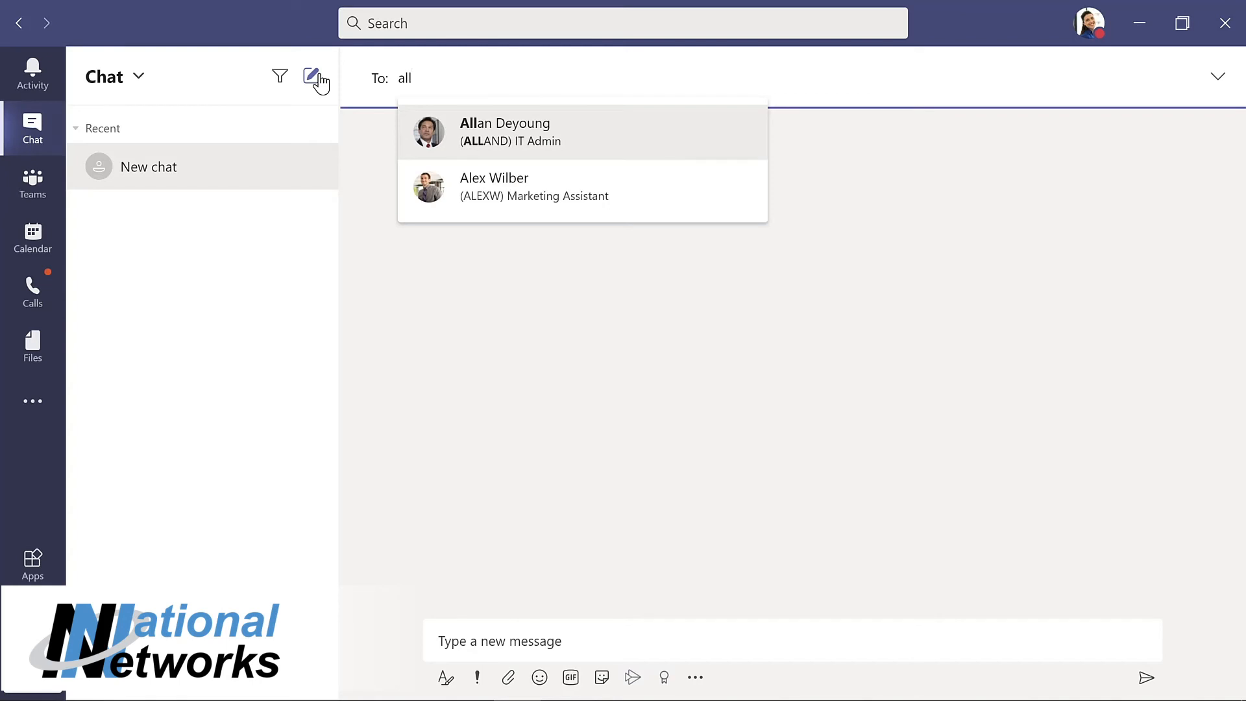
pyautogui.press('Return')
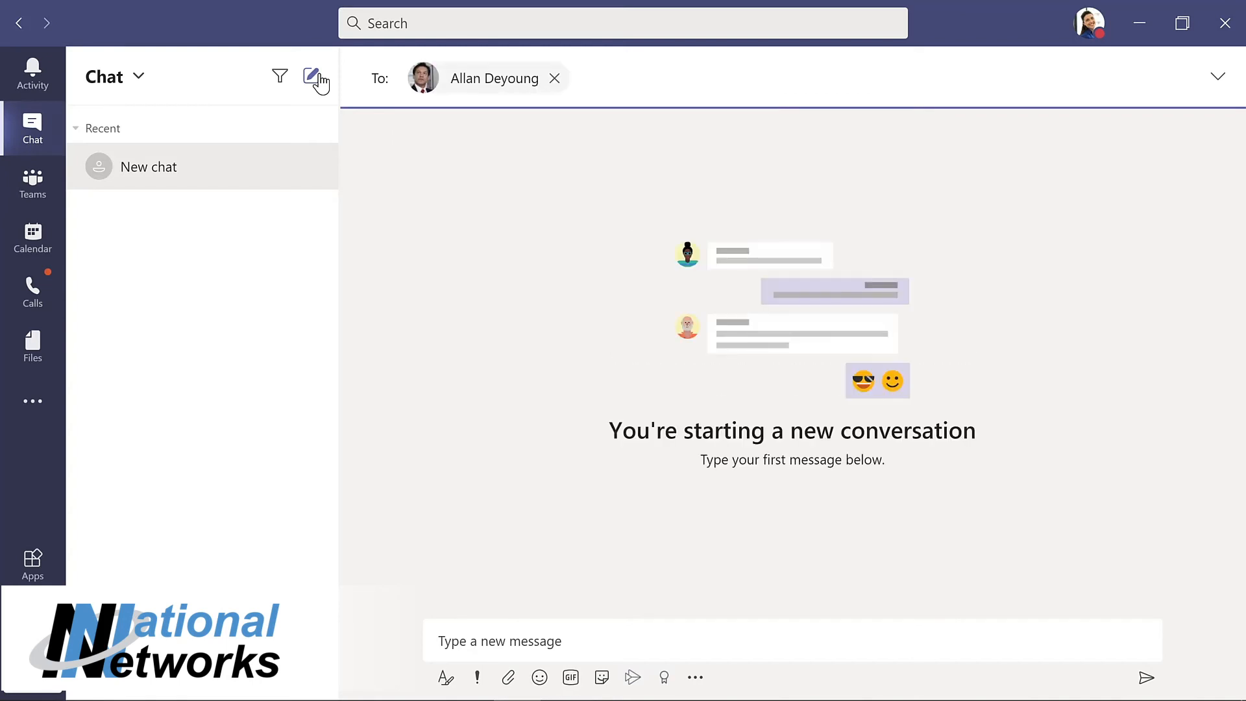
pyautogui.click(500, 633)
pyautogui.write("What's the update on the new laptops for my project team?")
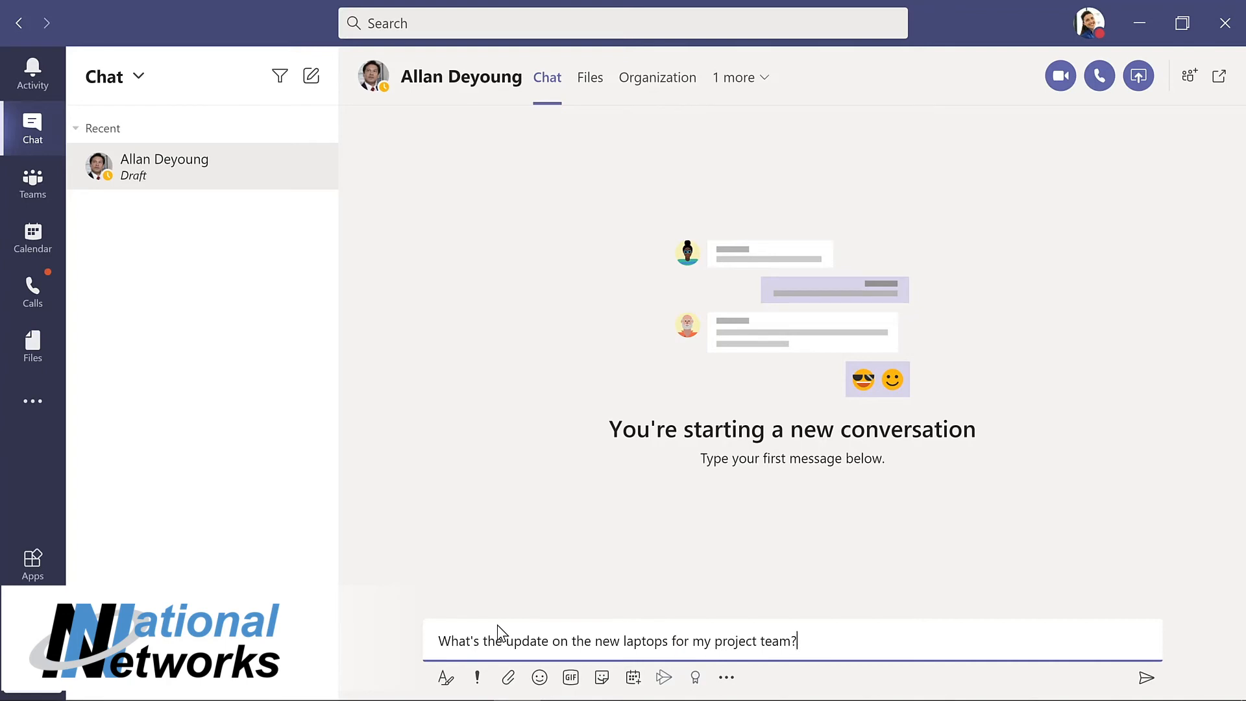
pyautogui.press('Return')
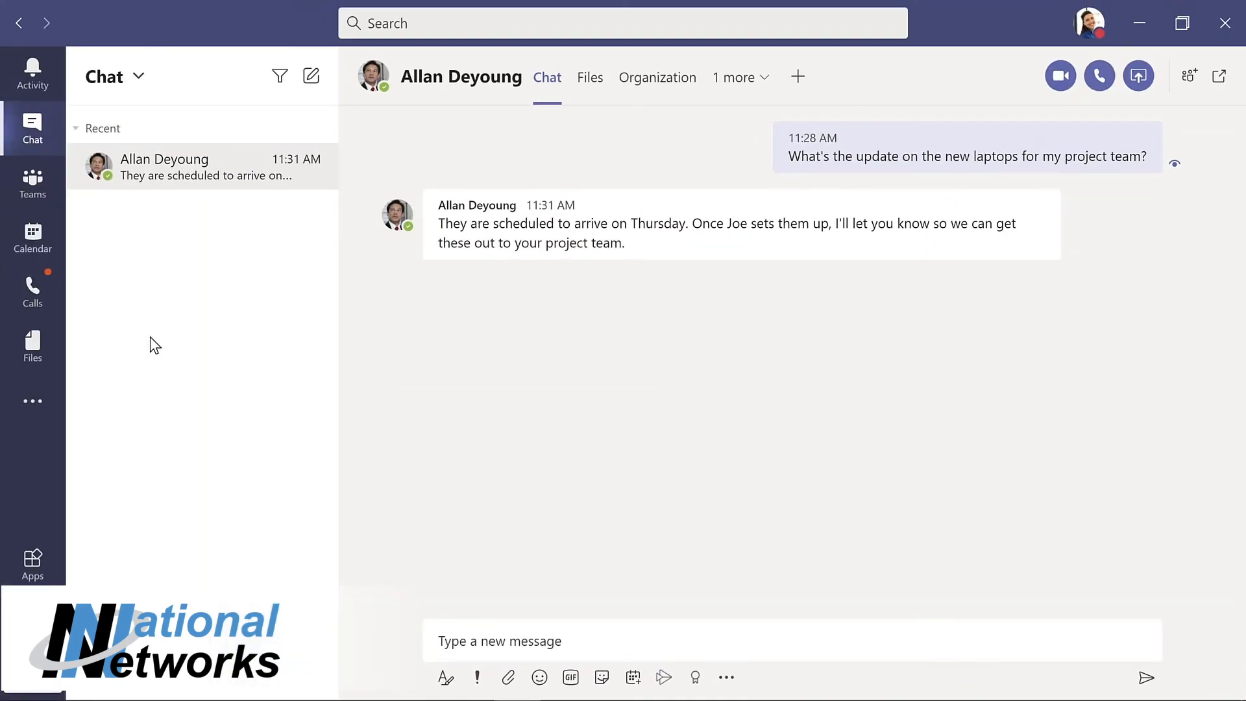
# - Find a "yay" GIF of people cheering in a doorway, add "Thanks so much!" and send both in the chat
pyautogui.click(571, 678)
pyautogui.write('yay')
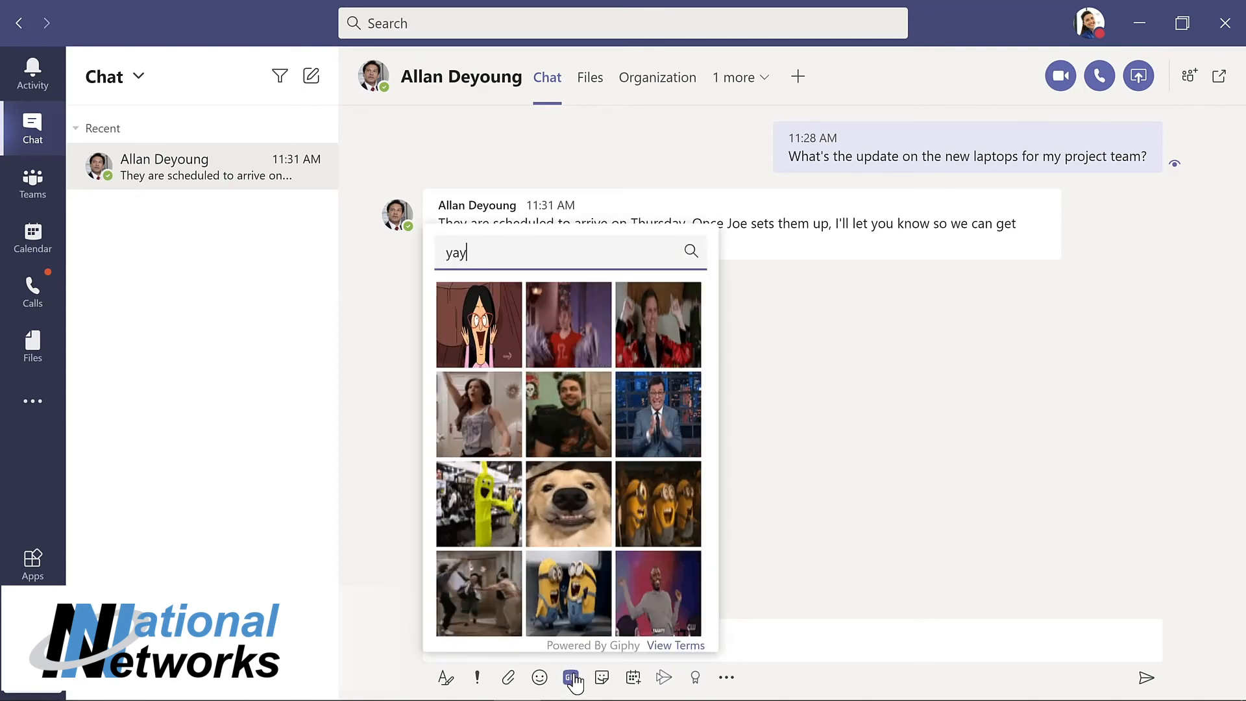
pyautogui.click(477, 593)
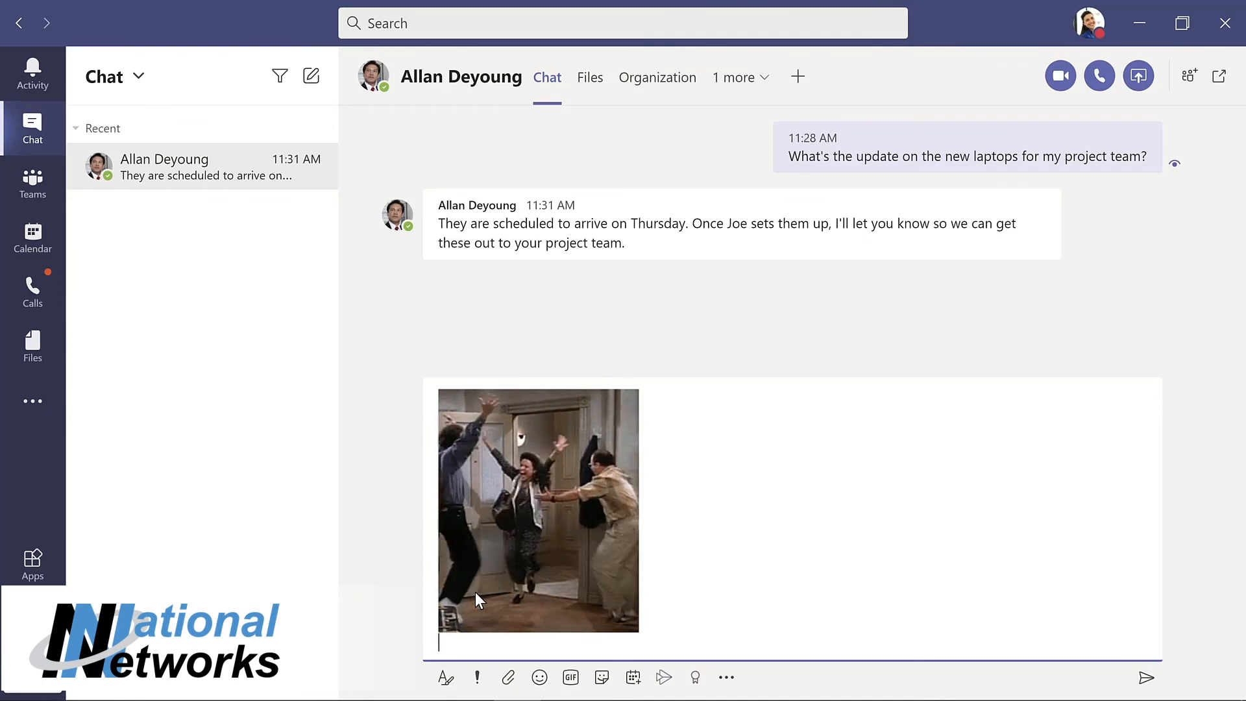
pyautogui.write('Thanks')
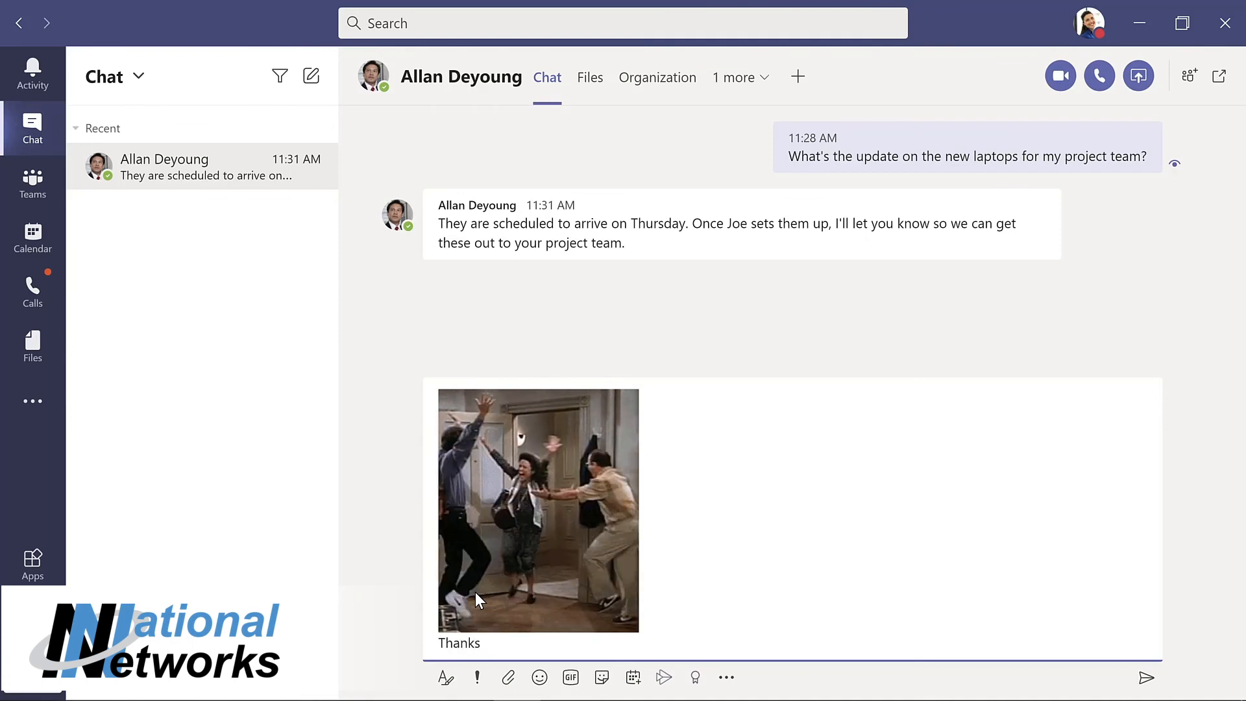
pyautogui.write(' so muc')
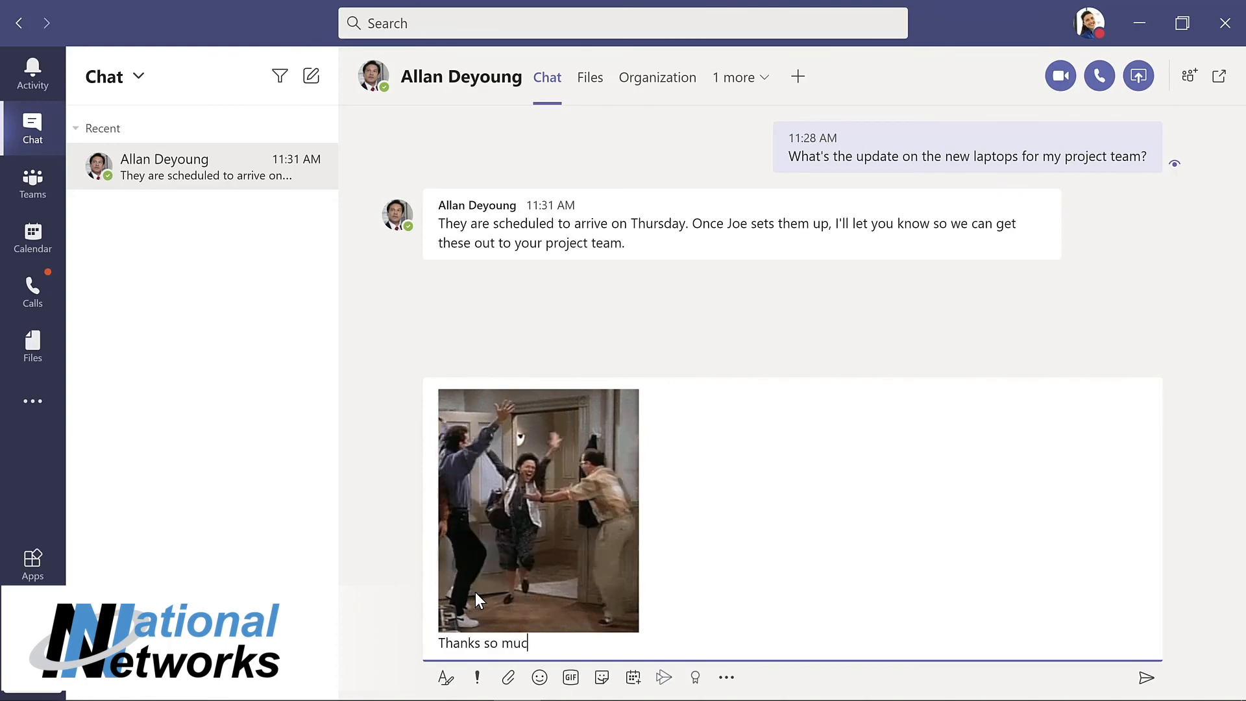
pyautogui.write('h!')
pyautogui.press('Return')
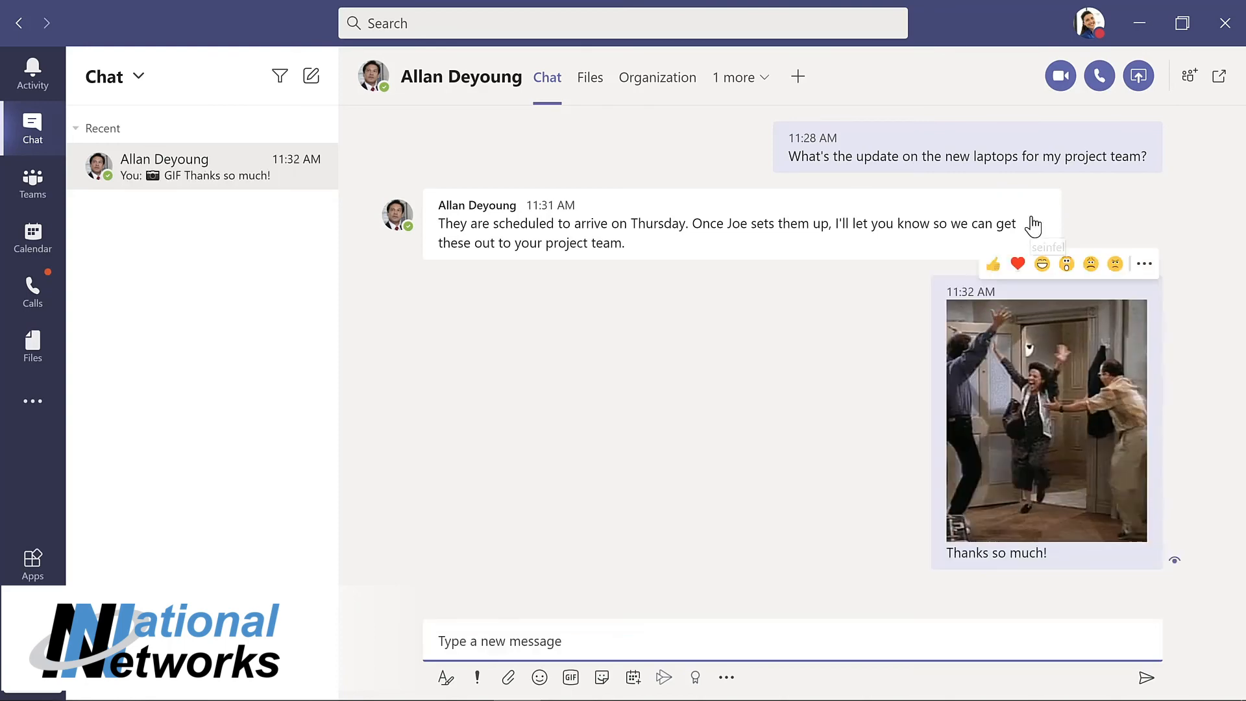
# - React with a laughing emoji to the reply about the laptops' arrival, and pin the chat with the IT Admin
pyautogui.moveTo(1020, 223)
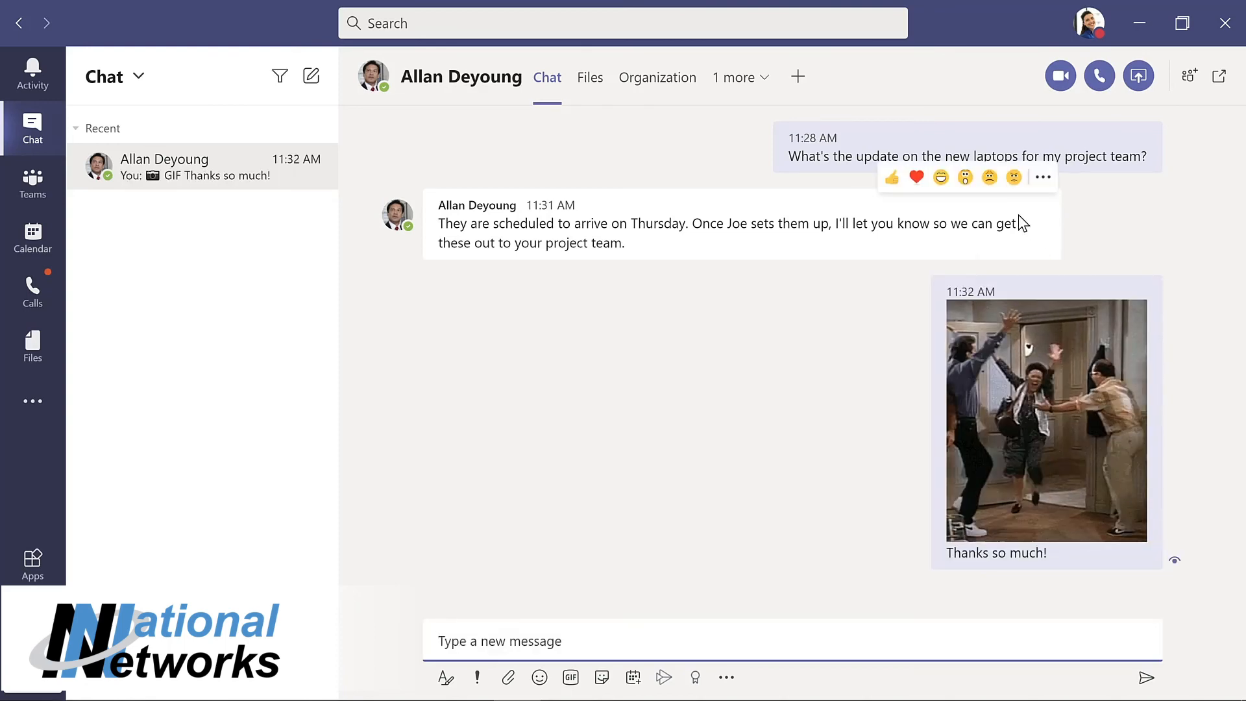
pyautogui.click(940, 178)
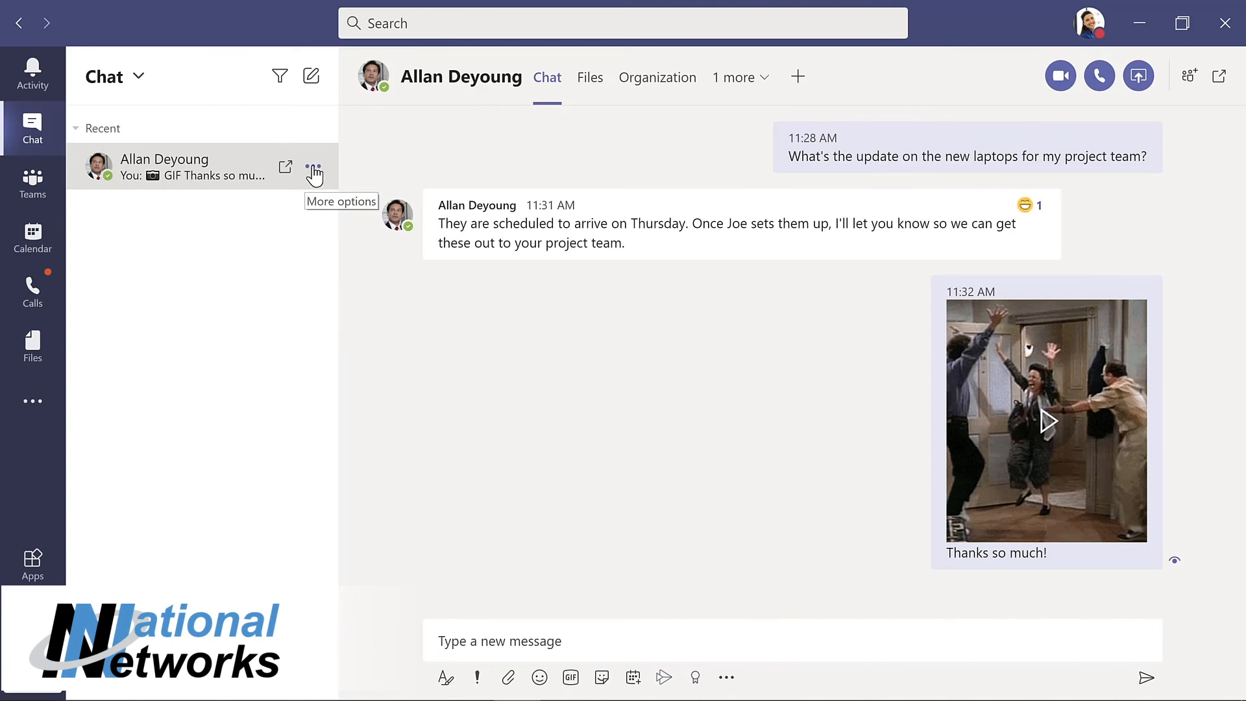
pyautogui.click(313, 170)
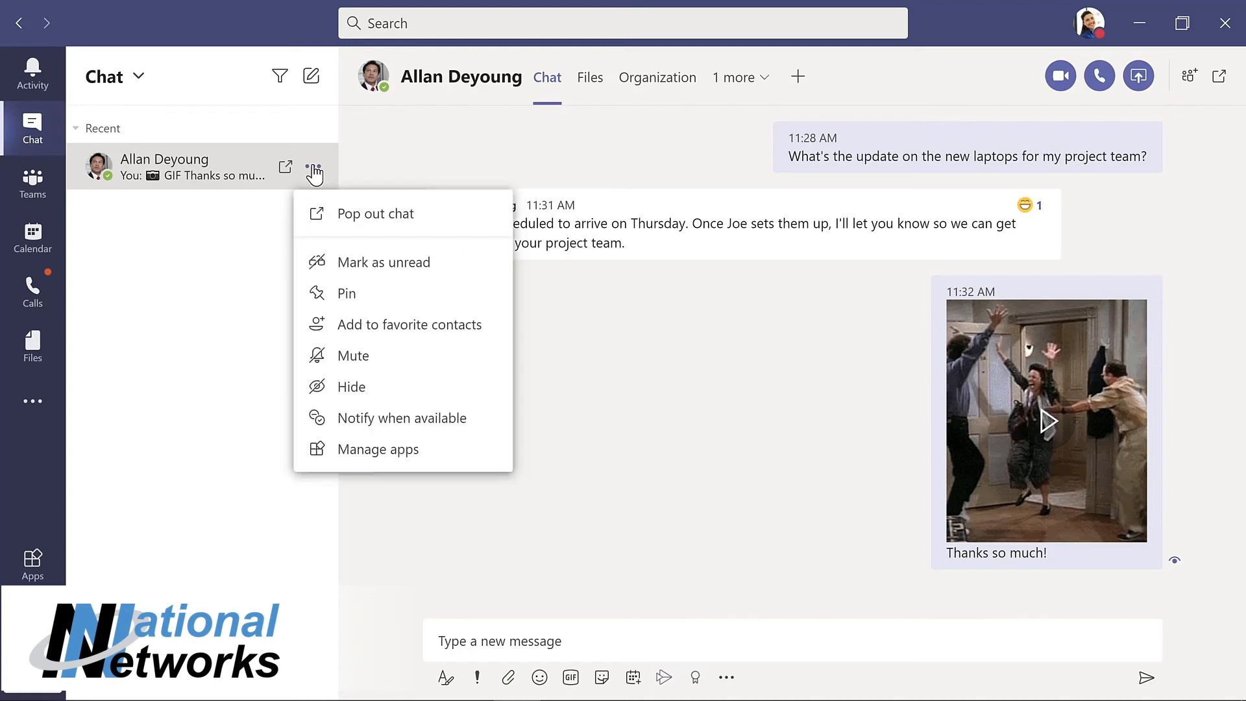
pyautogui.click(340, 299)
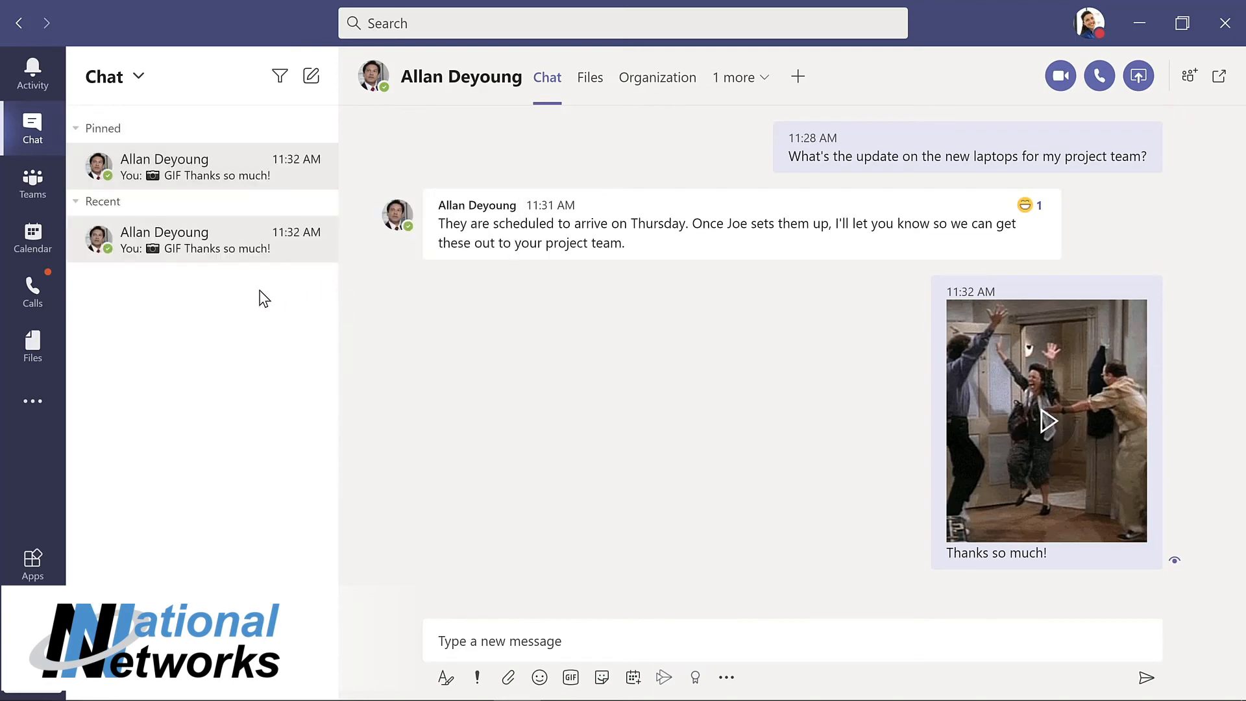
# - Open the calendar, view it by Week, and return it to the Work week view
pyautogui.click(44, 240)
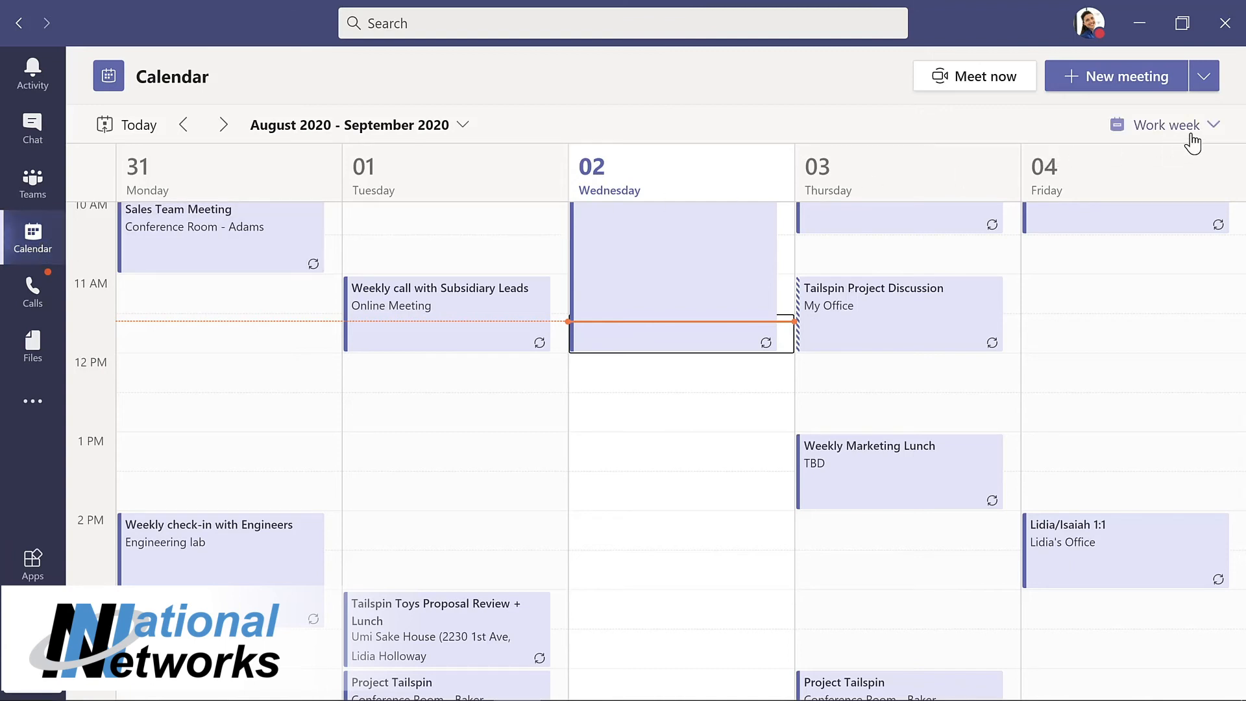
pyautogui.click(1211, 127)
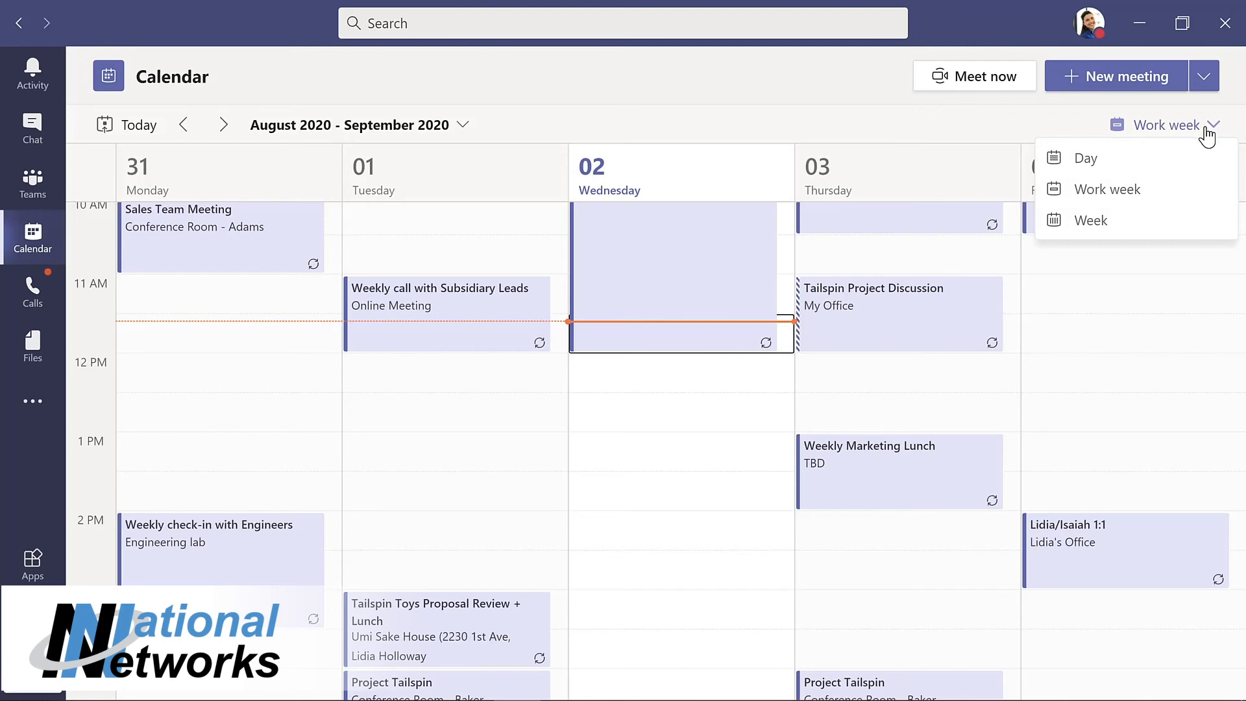
pyautogui.click(1117, 221)
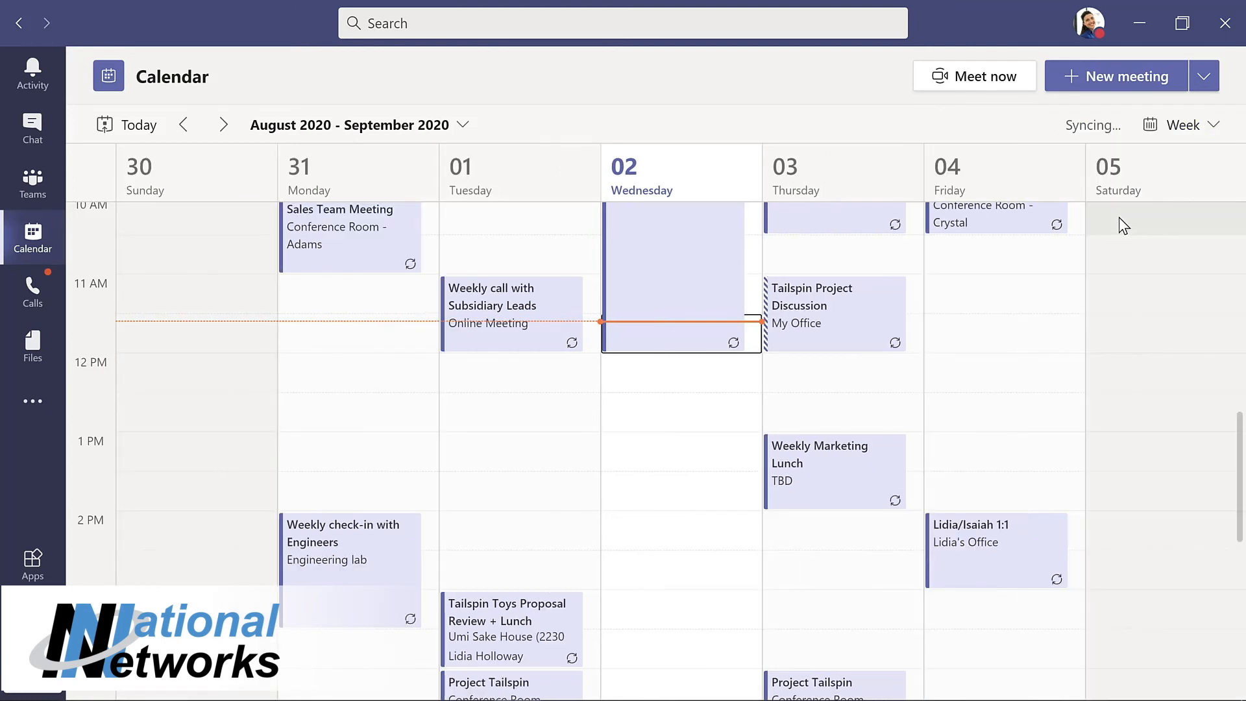
pyautogui.click(1211, 127)
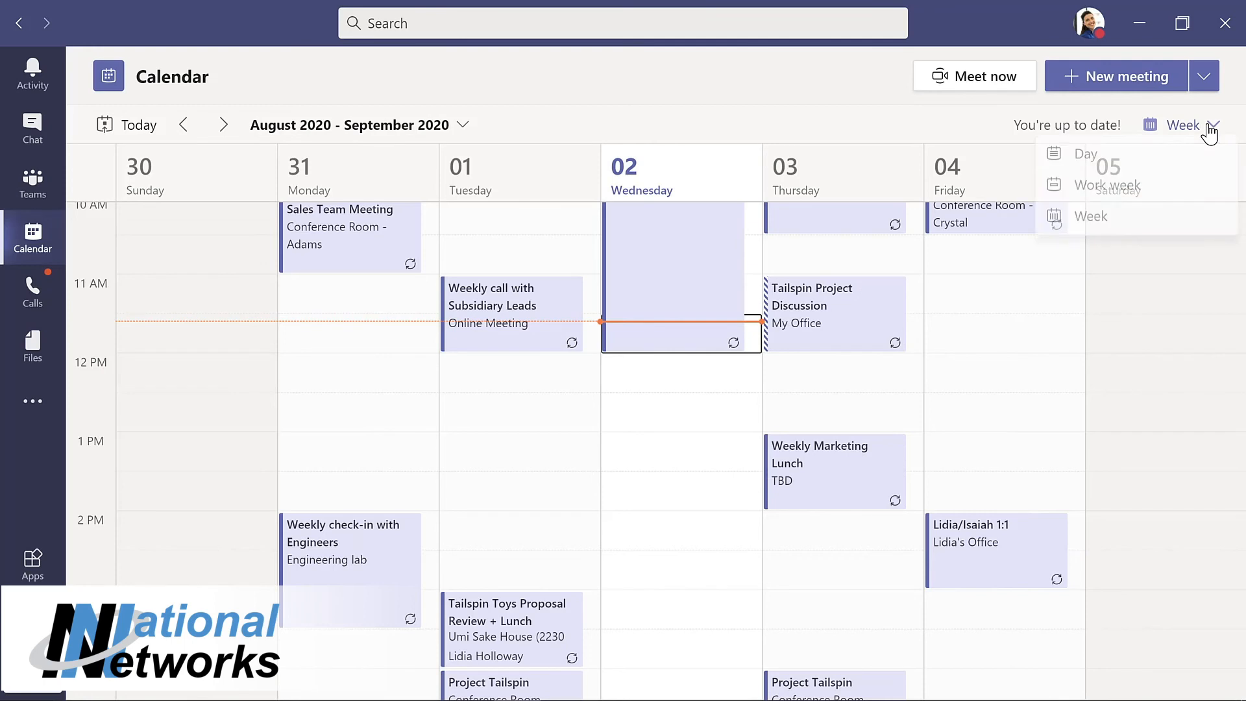
pyautogui.click(1150, 189)
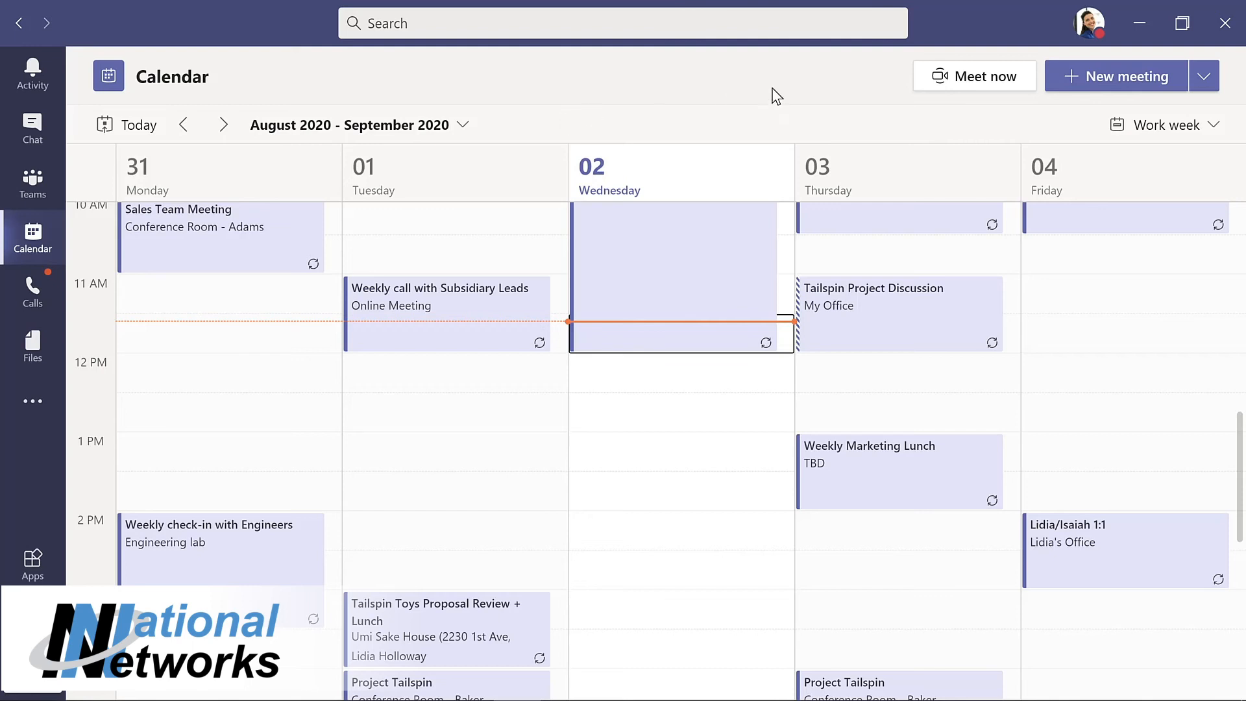
# - Create a new meeting titled "Evergreen Design Meeting" and add the planner and three other colleagues as required attendees
pyautogui.click(1101, 73)
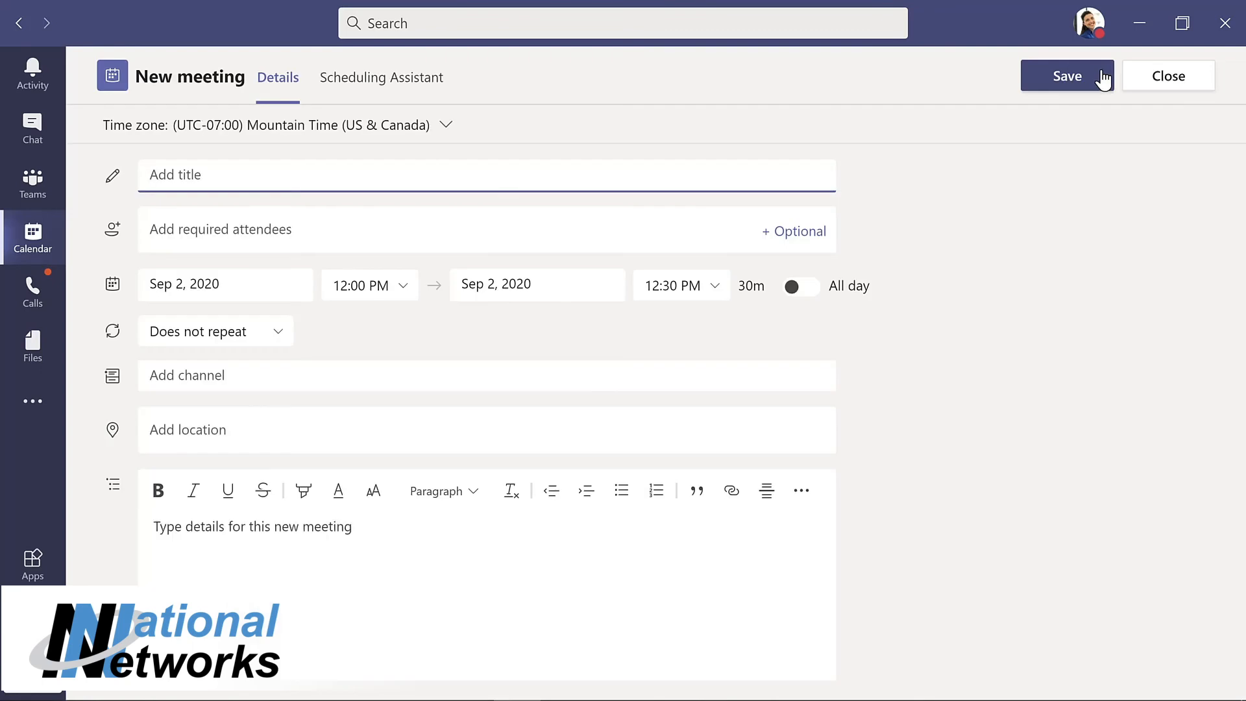
pyautogui.write('Evergreen Design Meeting')
pyautogui.click(306, 227)
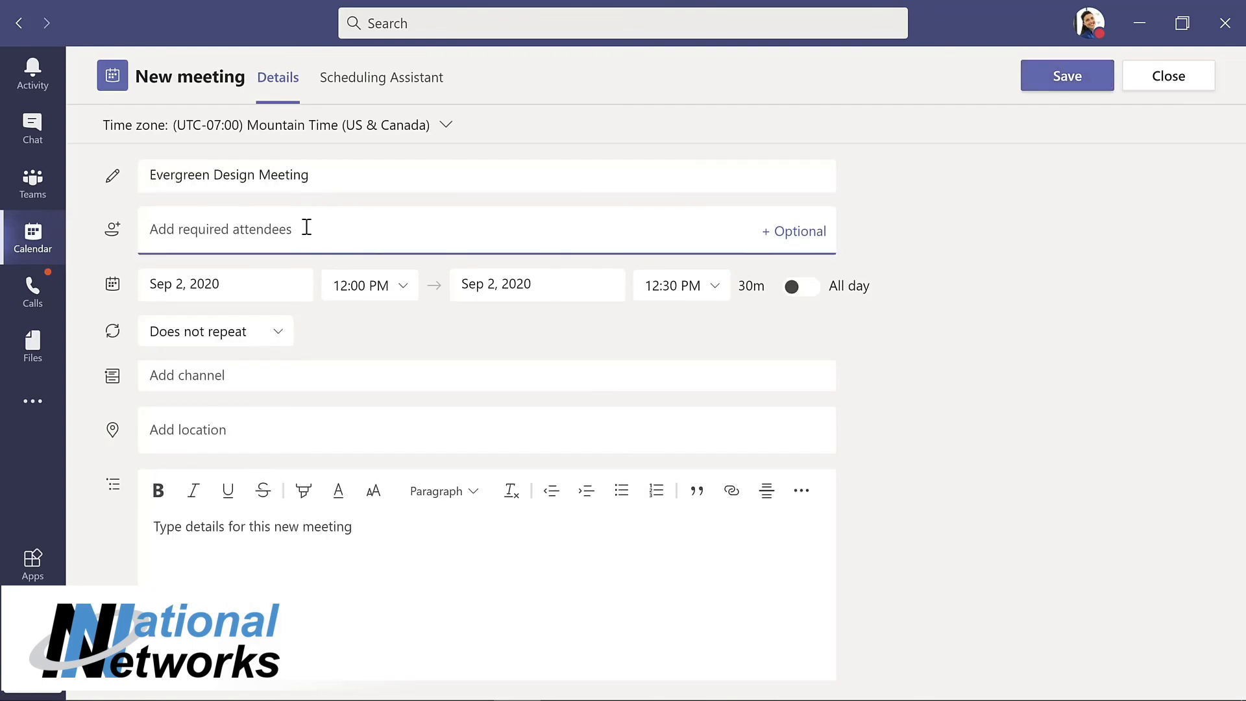
pyautogui.write('lynn')
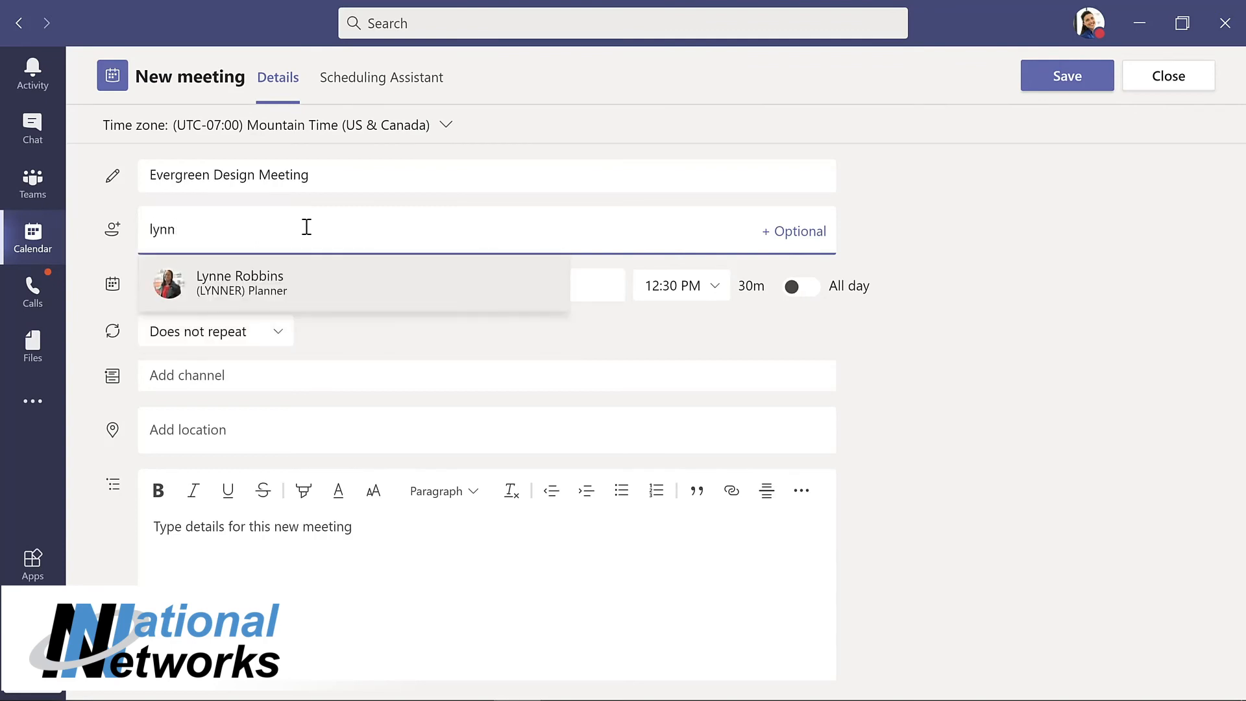
pyautogui.press('Return')
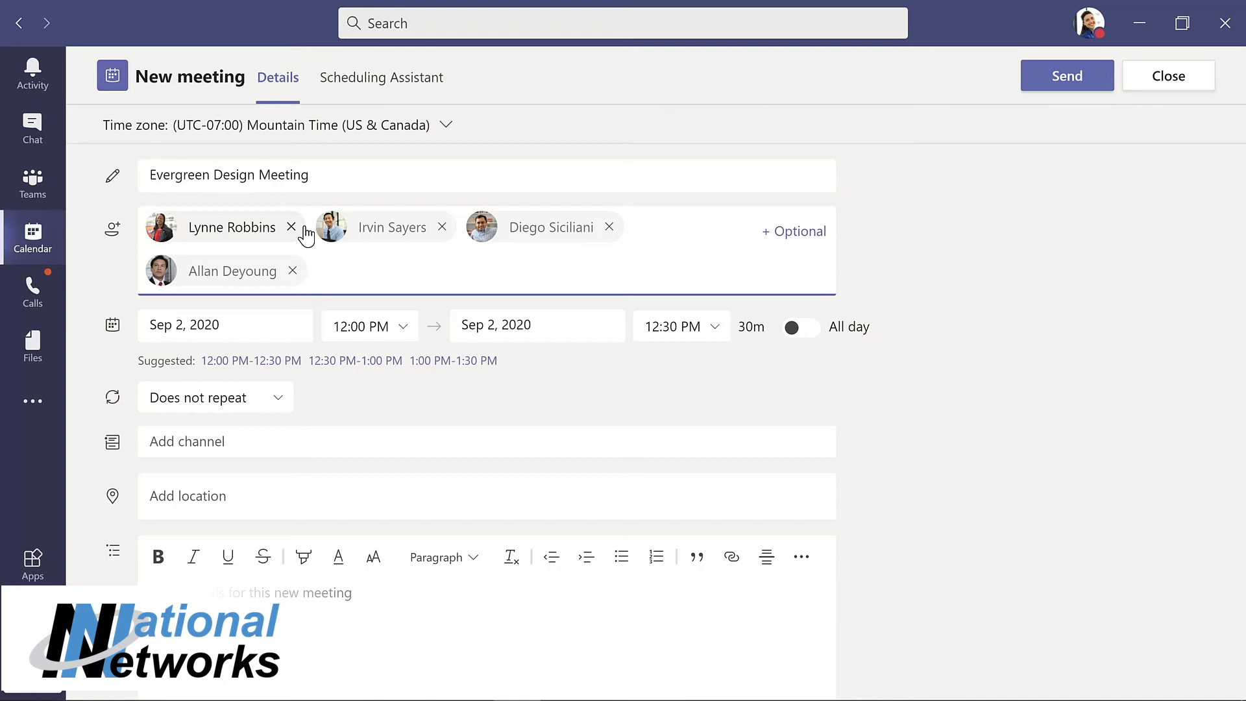
# - Set the meeting date to Sep 8, 2020, and extend its end to 1:00 PM in the Scheduling Assistant
pyautogui.click(263, 320)
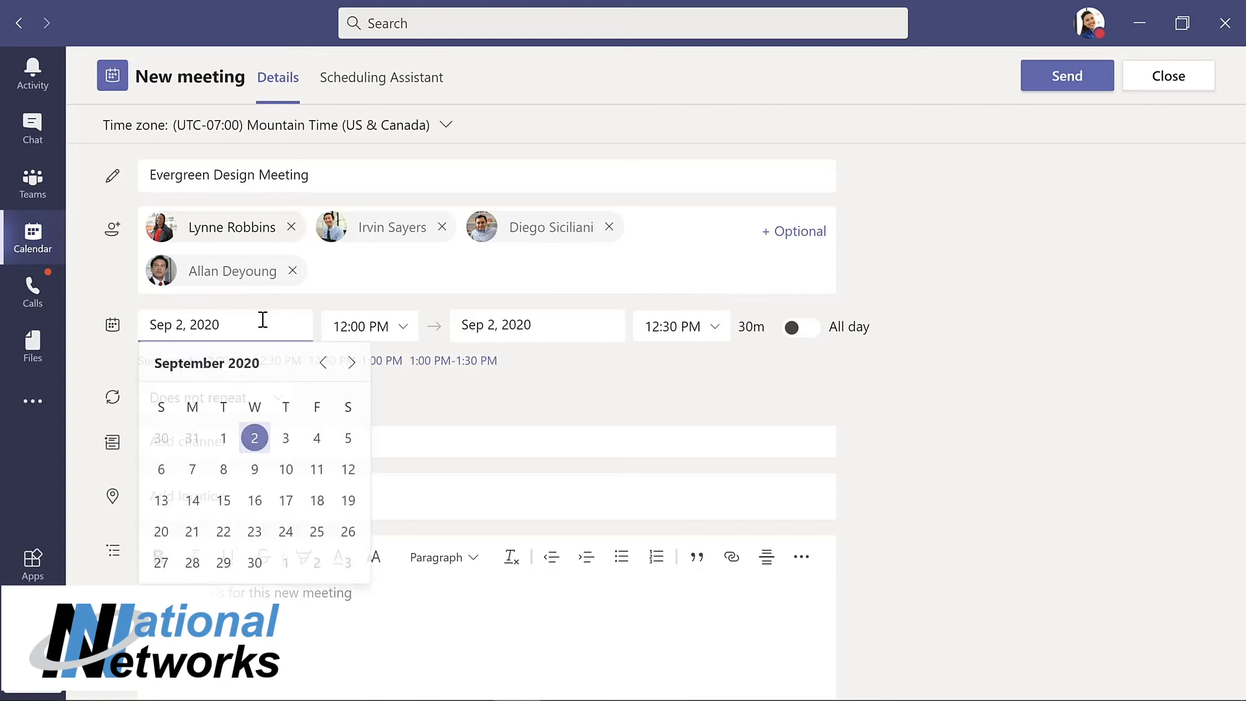
pyautogui.click(223, 469)
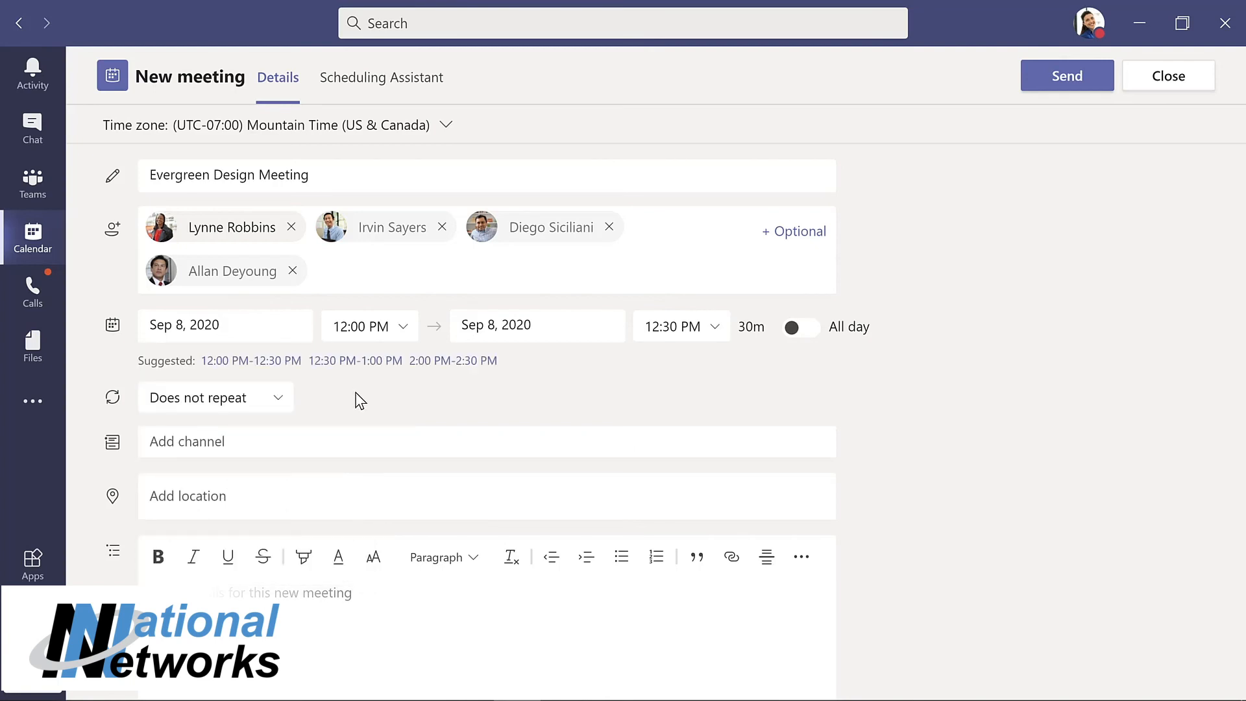
pyautogui.click(365, 79)
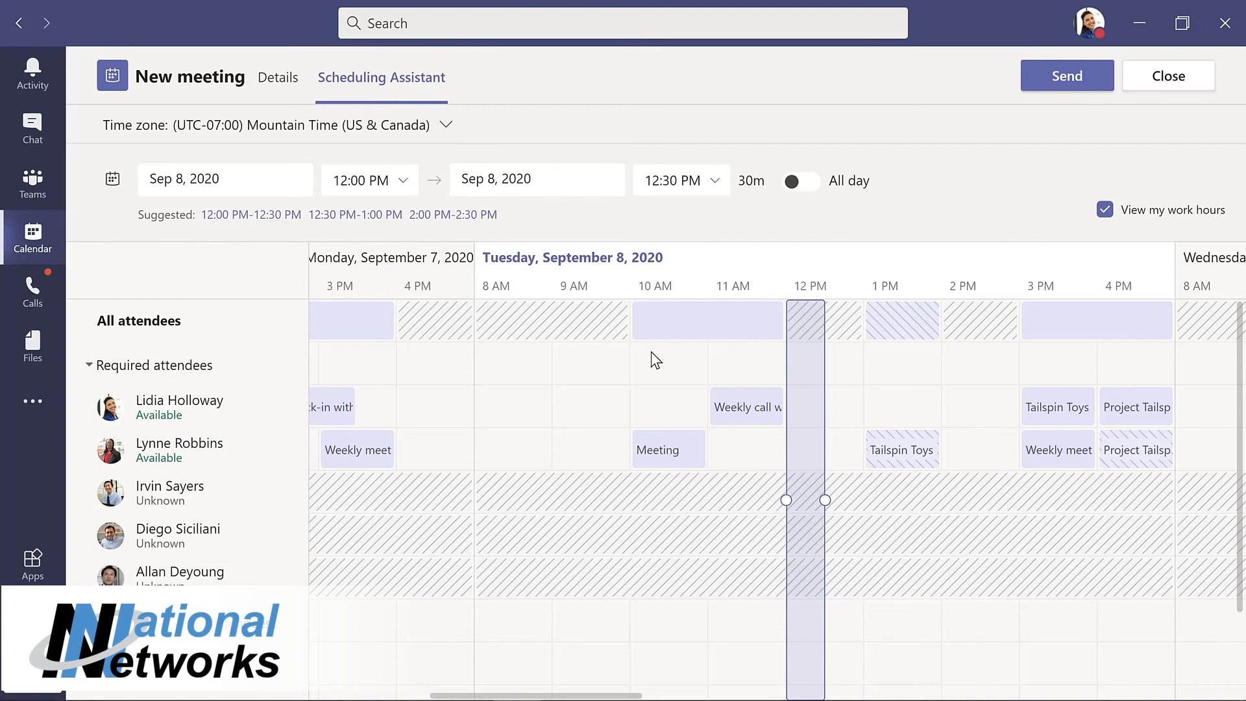
pyautogui.moveTo(826, 503); pyautogui.dragTo(867, 501)
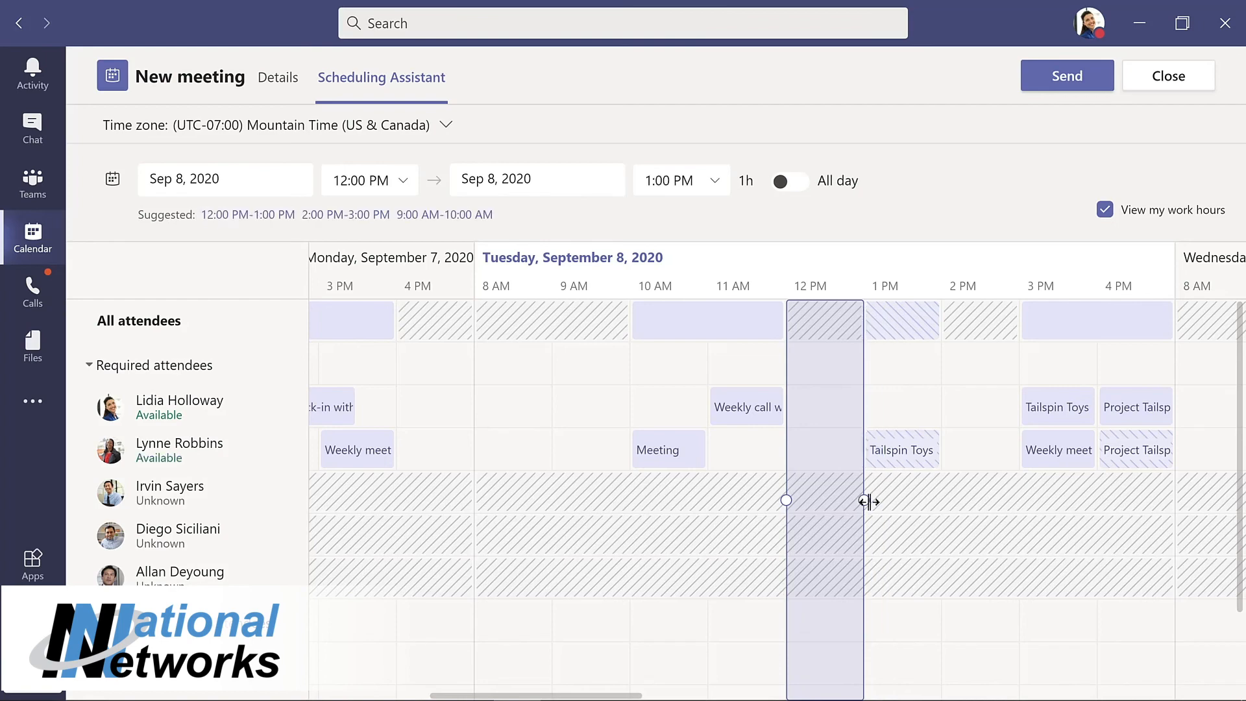
pyautogui.click(278, 79)
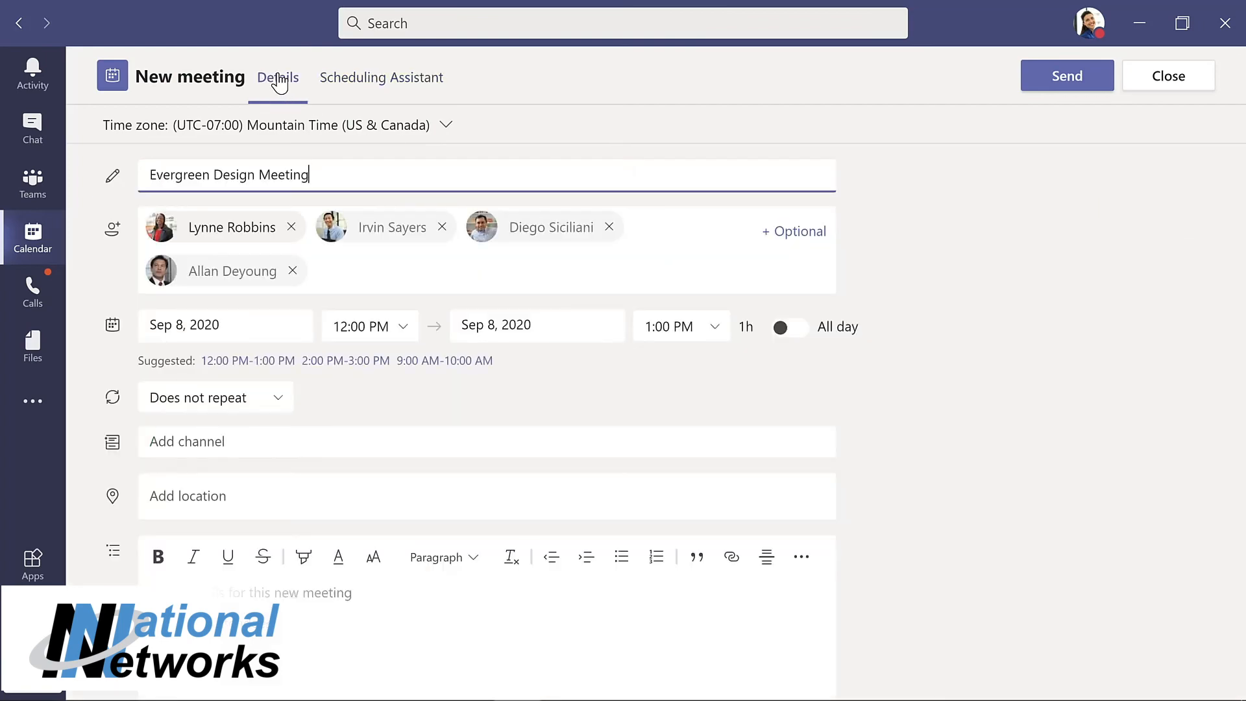
# - Add the Evergreen Project Team's Design channel and the details "Meeting for design team" to the meeting, and send the invitation
pyautogui.click(291, 442)
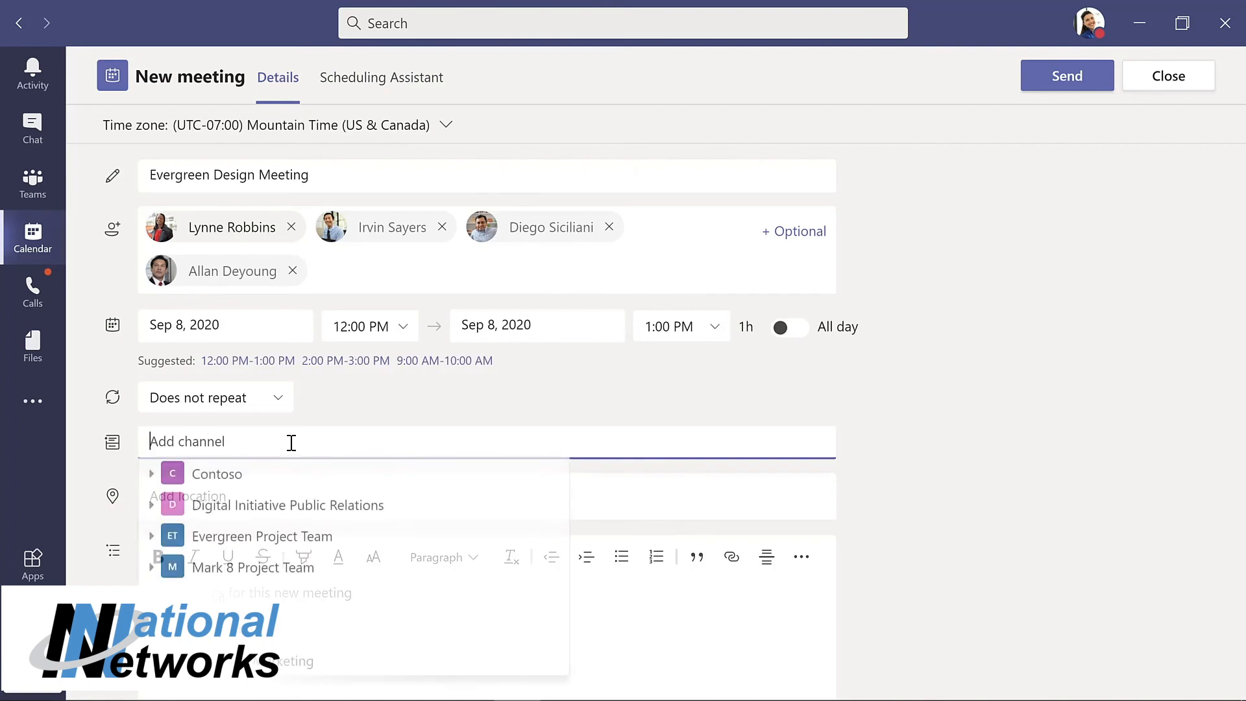
pyautogui.click(153, 539)
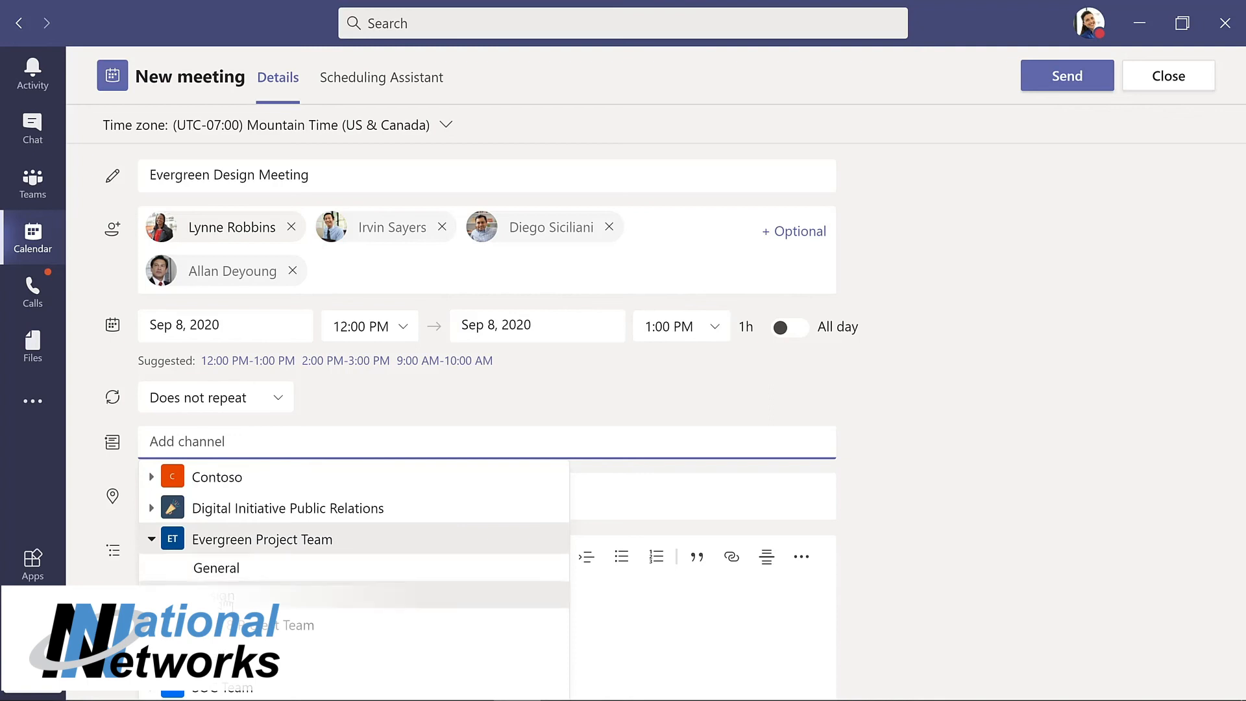
pyautogui.click(224, 596)
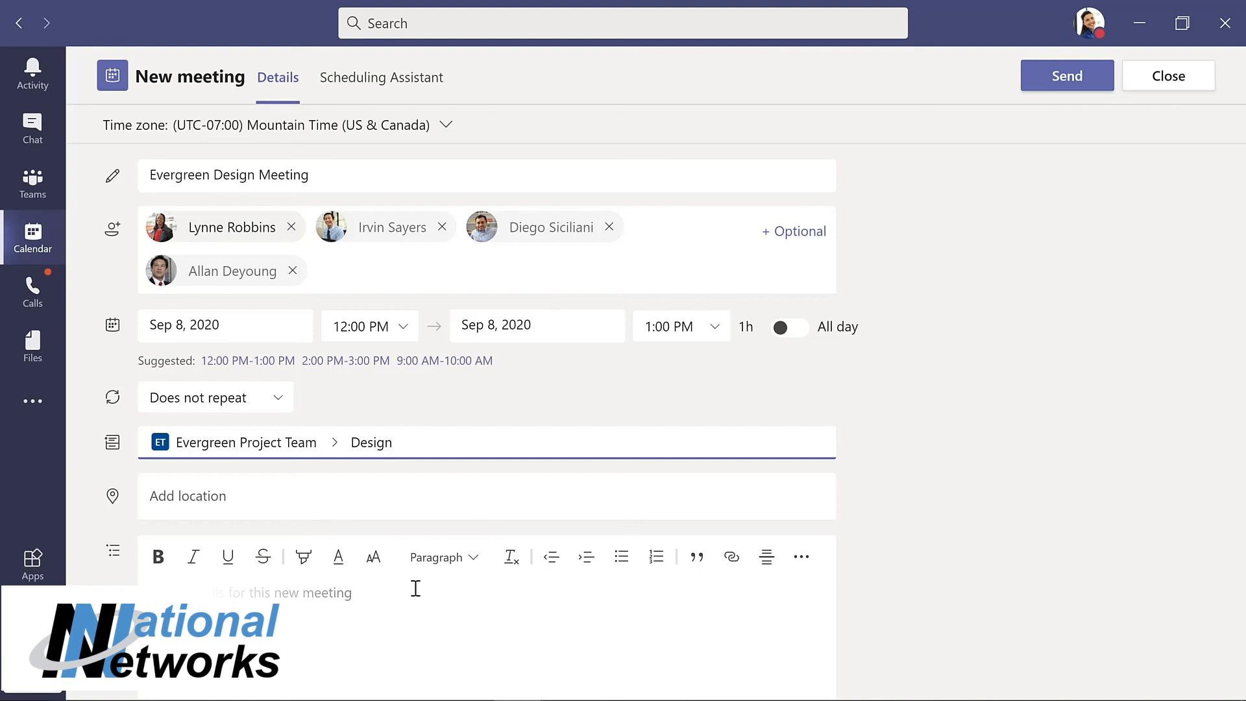
pyautogui.click(343, 592)
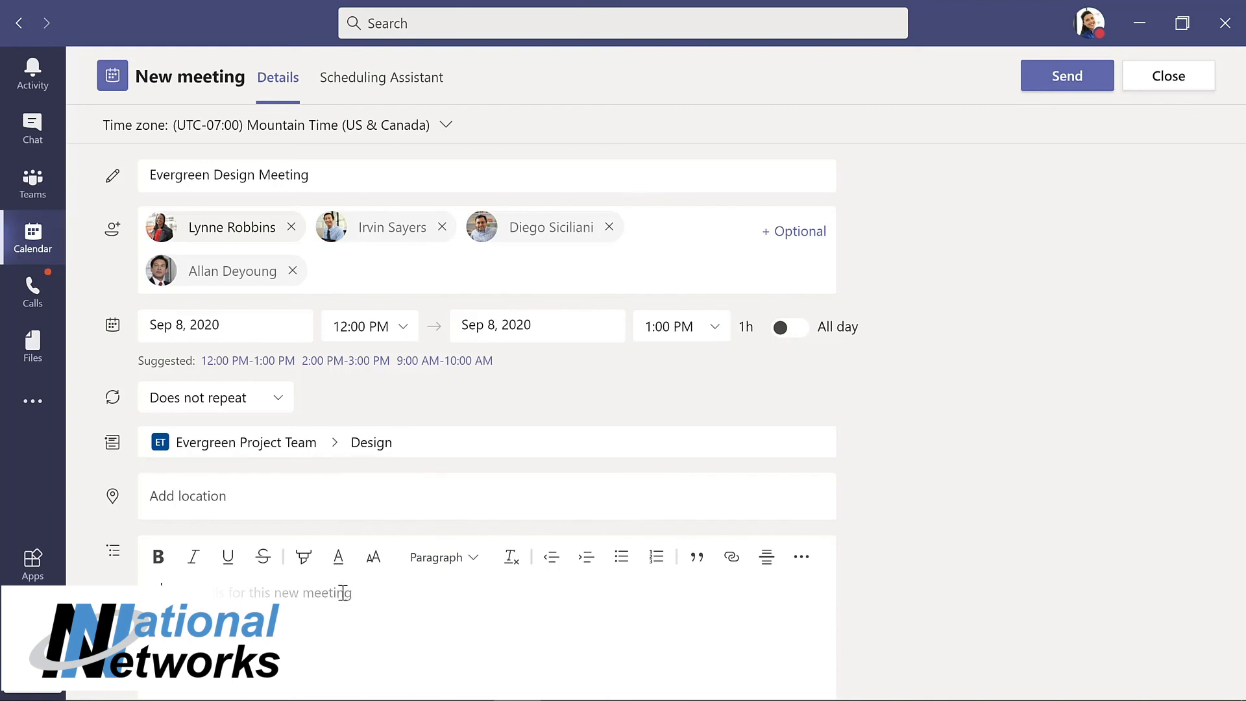
pyautogui.write('Meeting for design team')
pyautogui.click(1056, 83)
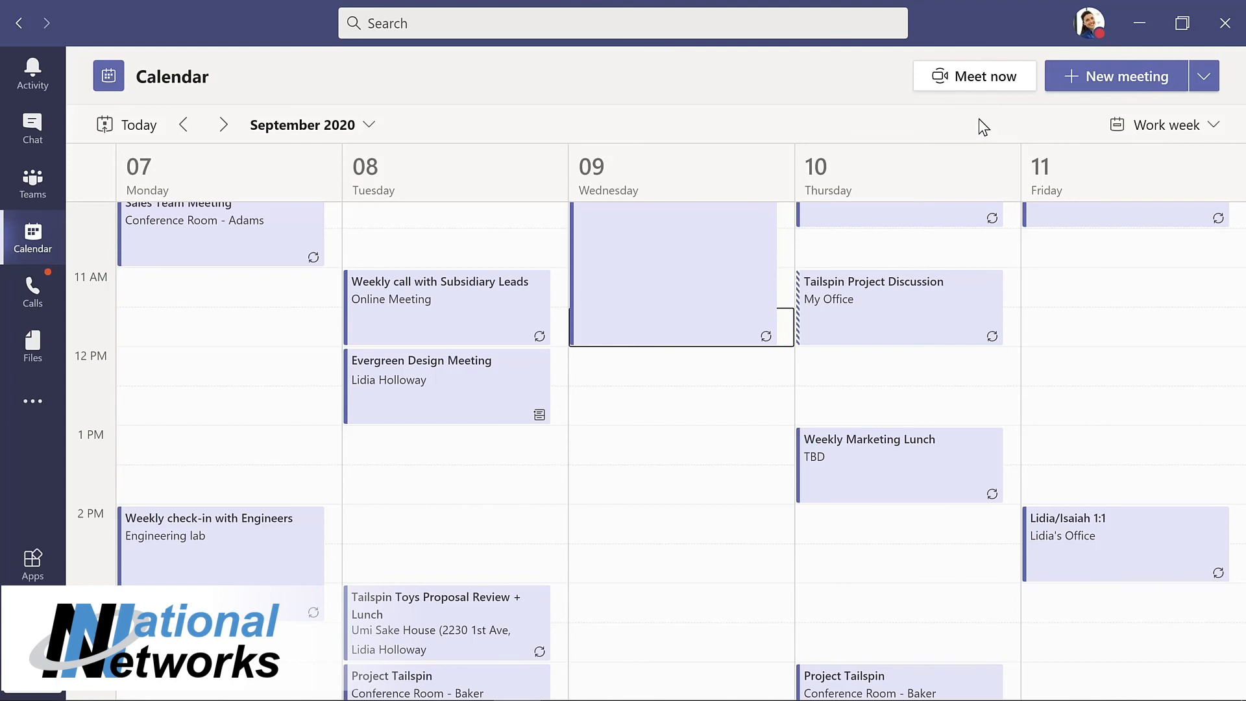
# - Start an instant meeting titled "Updates to planning document" in the Mark 8 Project Team's Design channel and show its additional meeting options
pyautogui.click(35, 185)
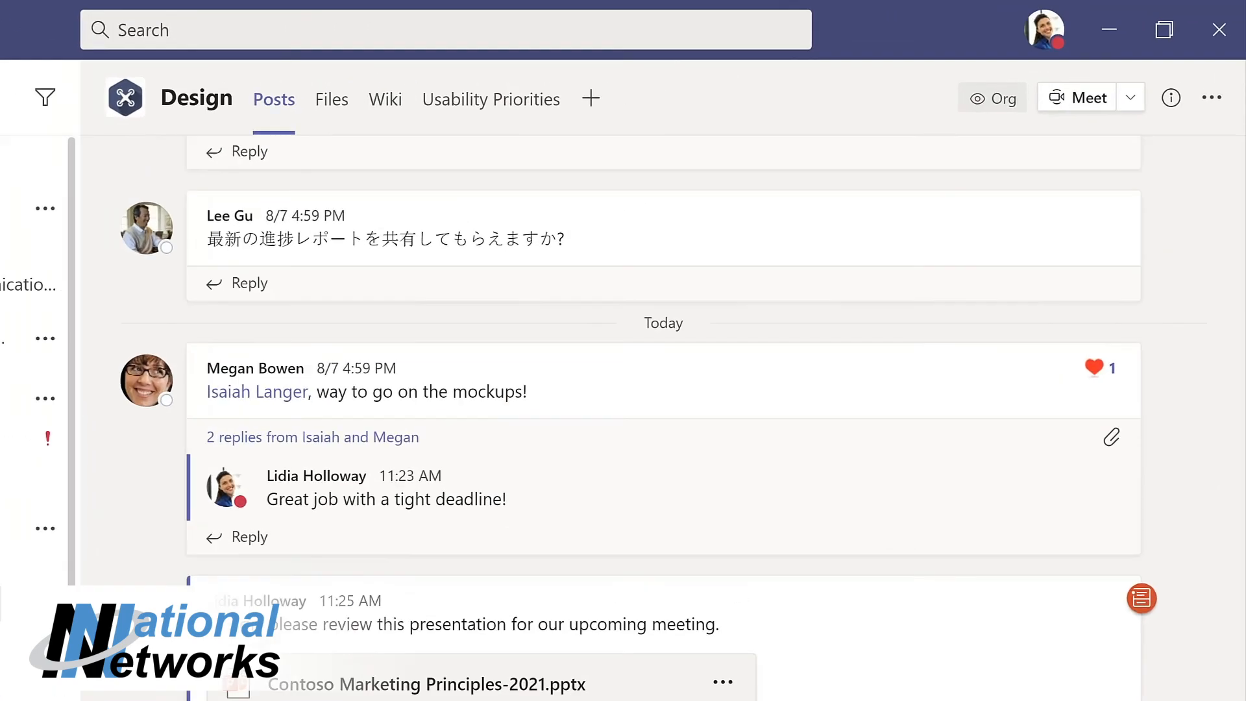
pyautogui.click(1155, 76)
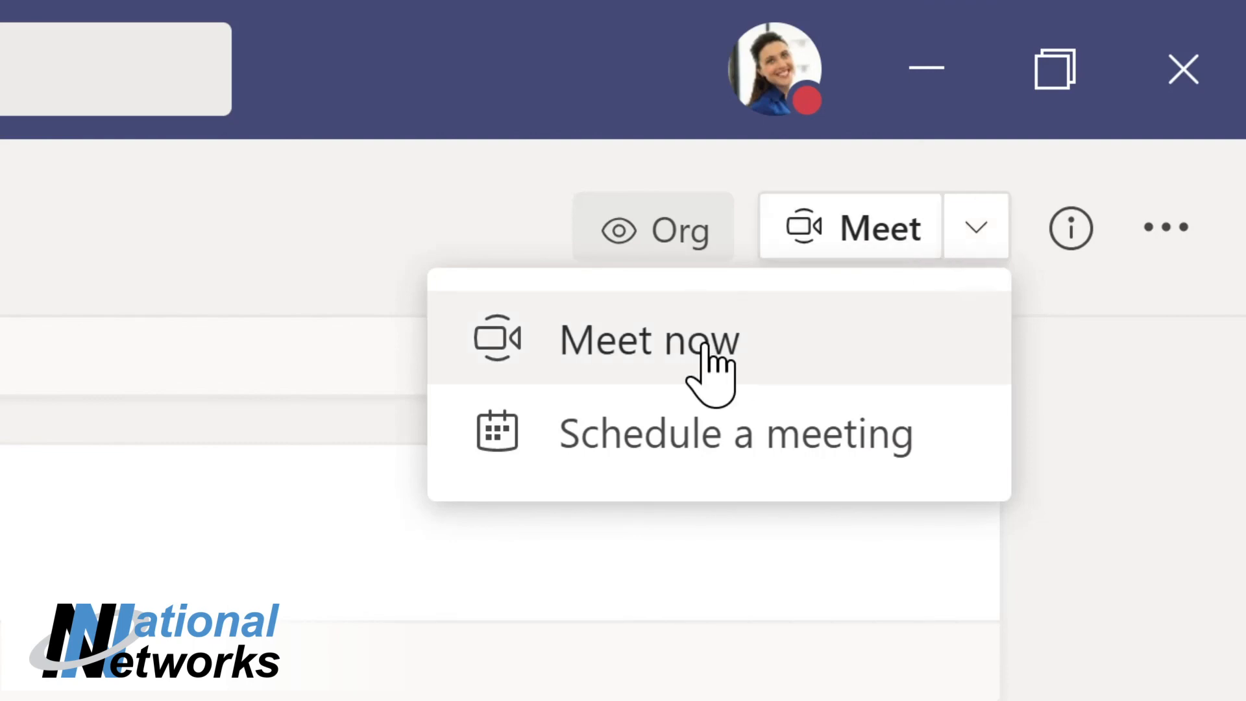
pyautogui.click(655, 344)
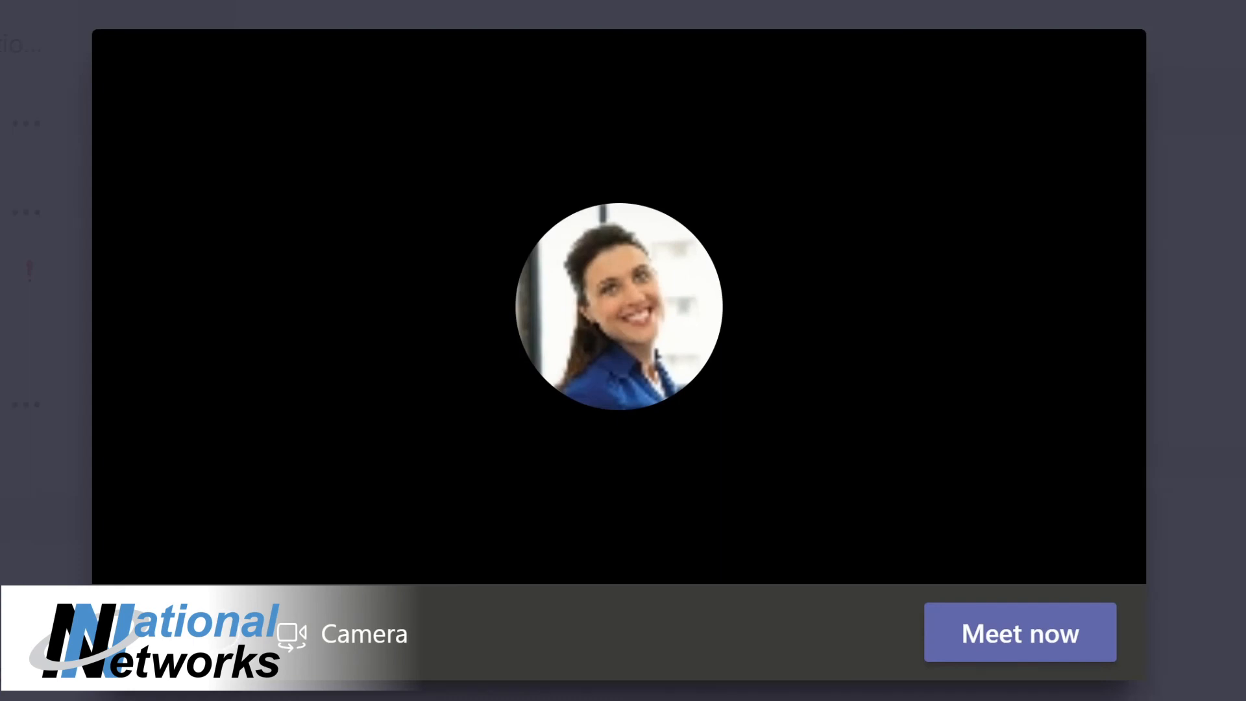
pyautogui.write('Updates')
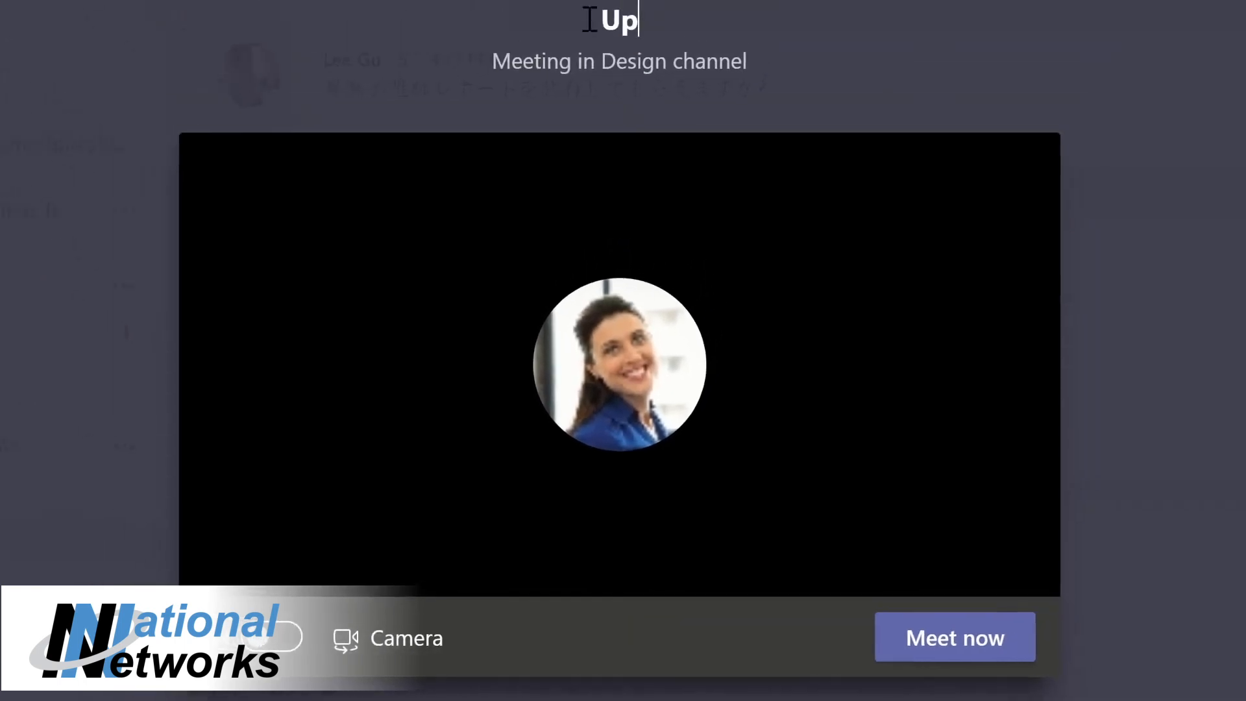
pyautogui.write(' to planning document')
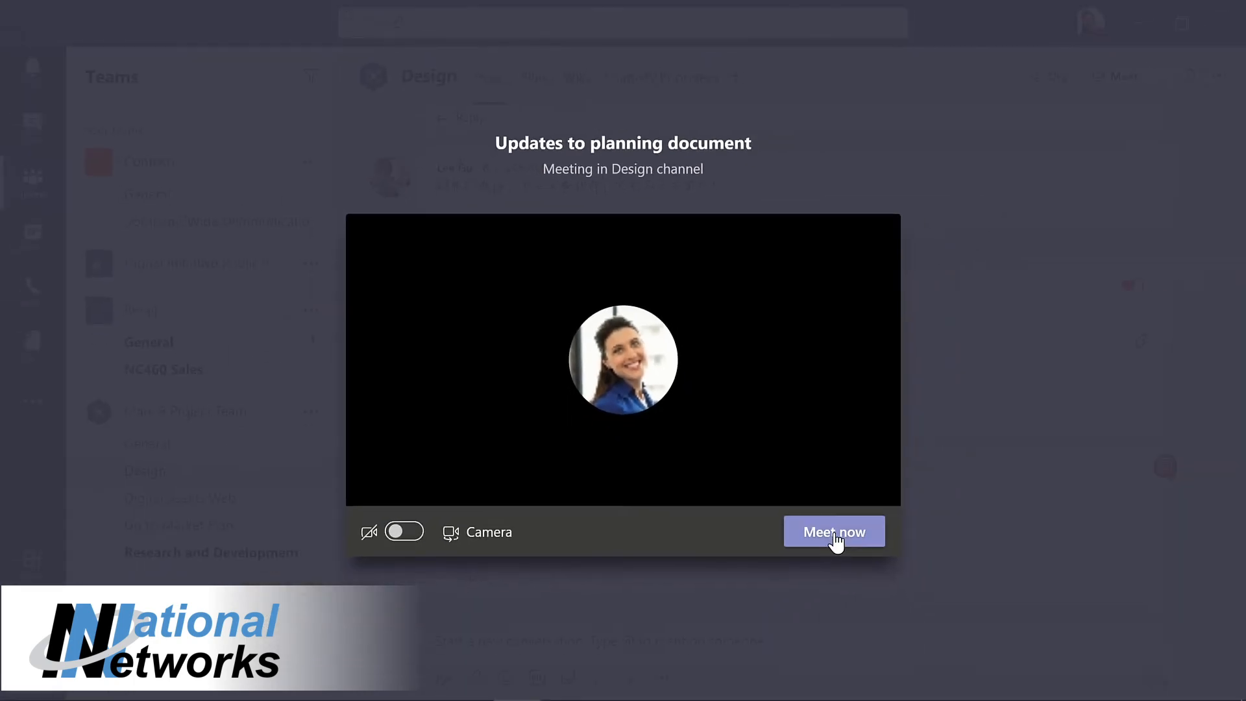
pyautogui.click(833, 535)
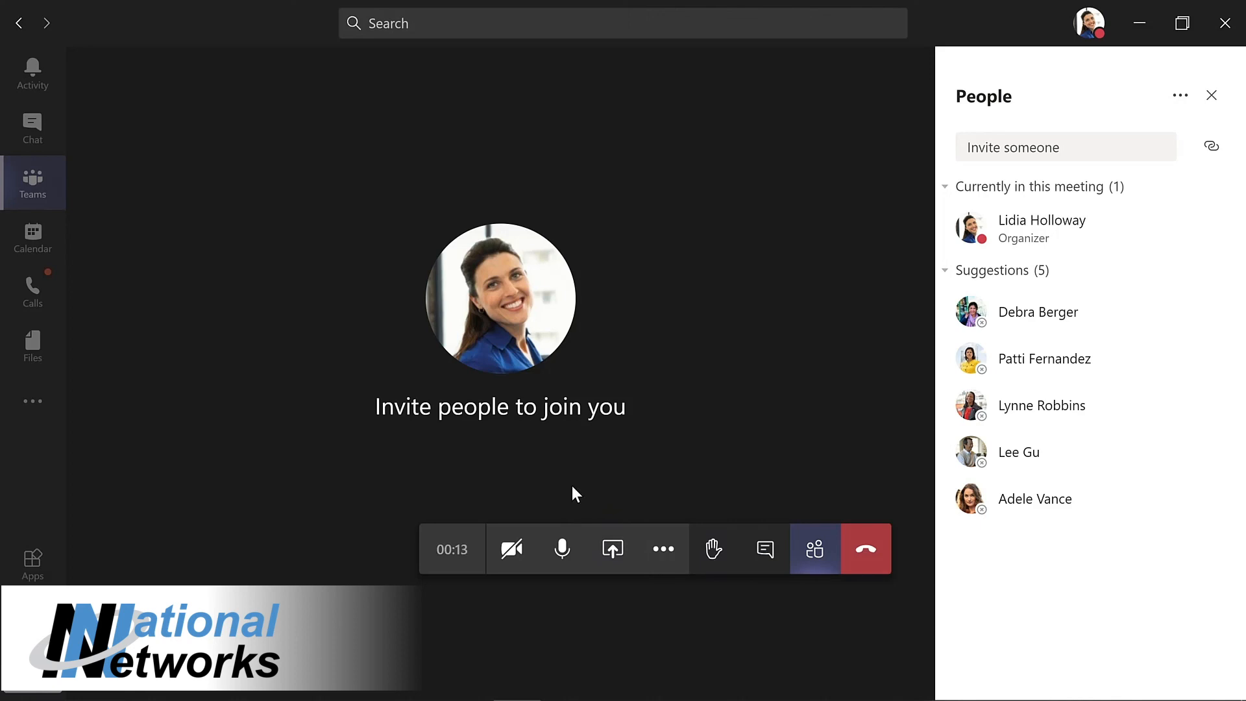
pyautogui.click(663, 550)
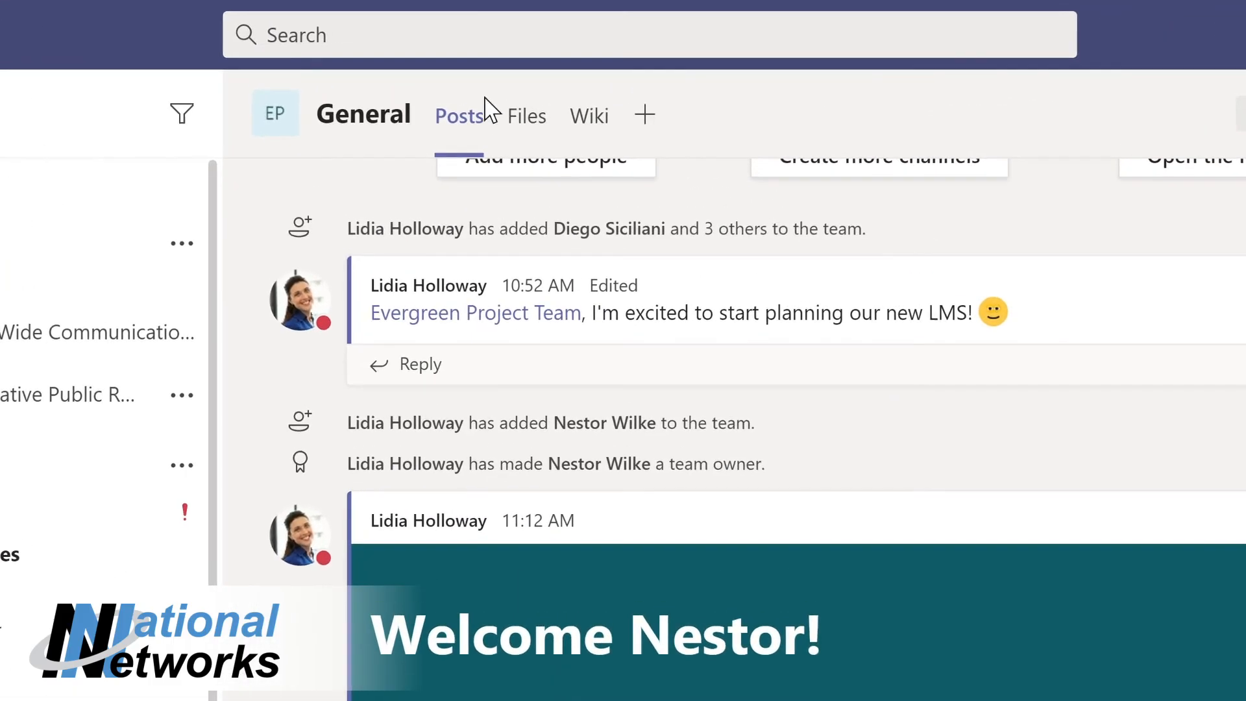
# - Search Teams for "marketing" and open the Sales and Marketing message about attending a conference next month
pyautogui.click(455, 29)
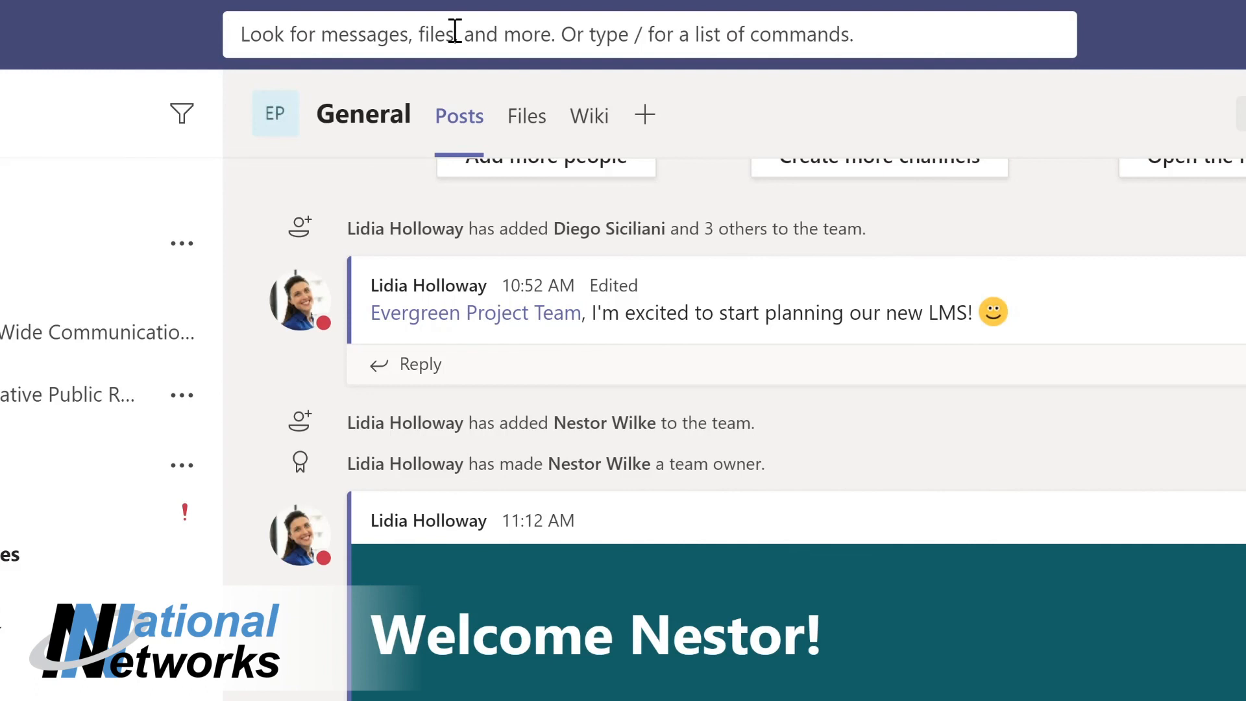
pyautogui.write('marketing')
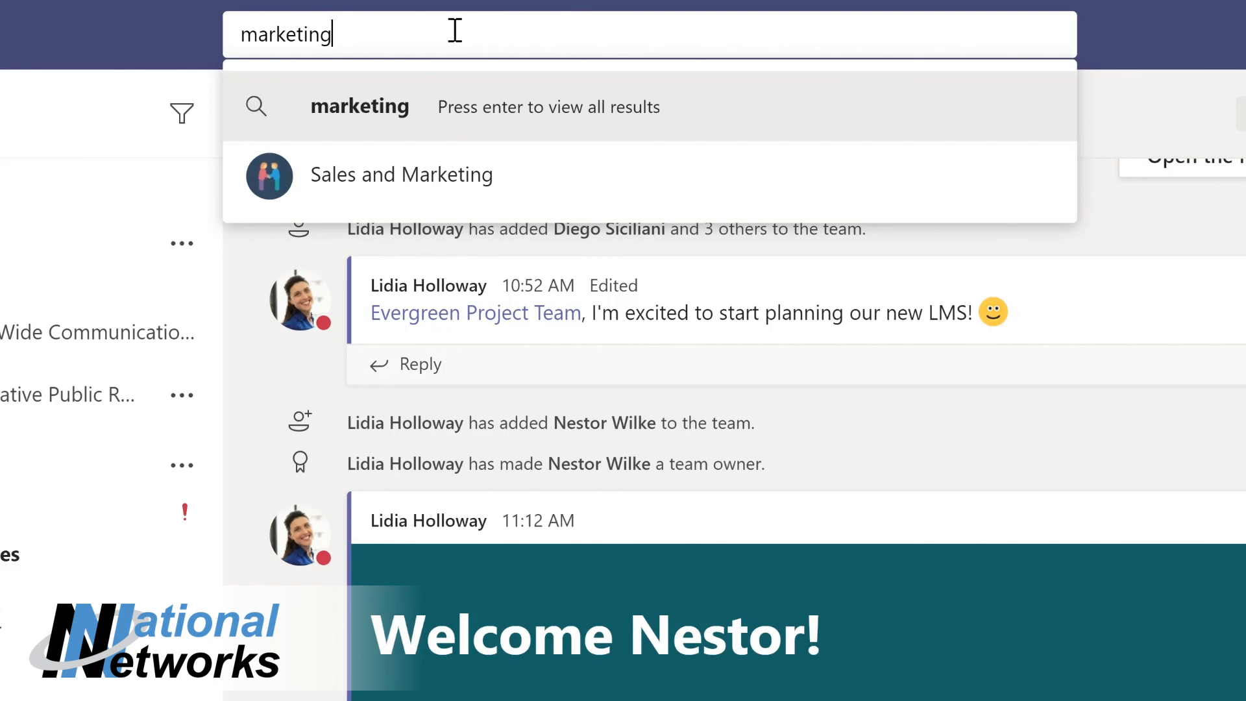
pyautogui.press('Return')
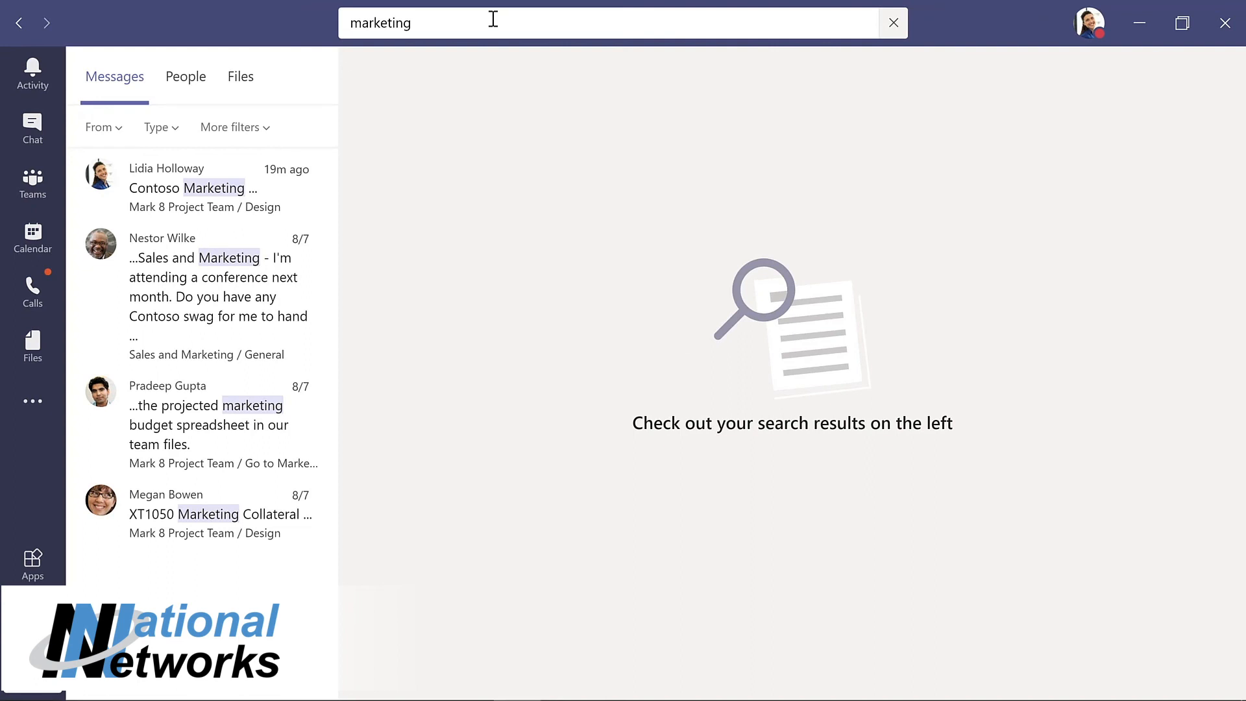
pyautogui.click(195, 282)
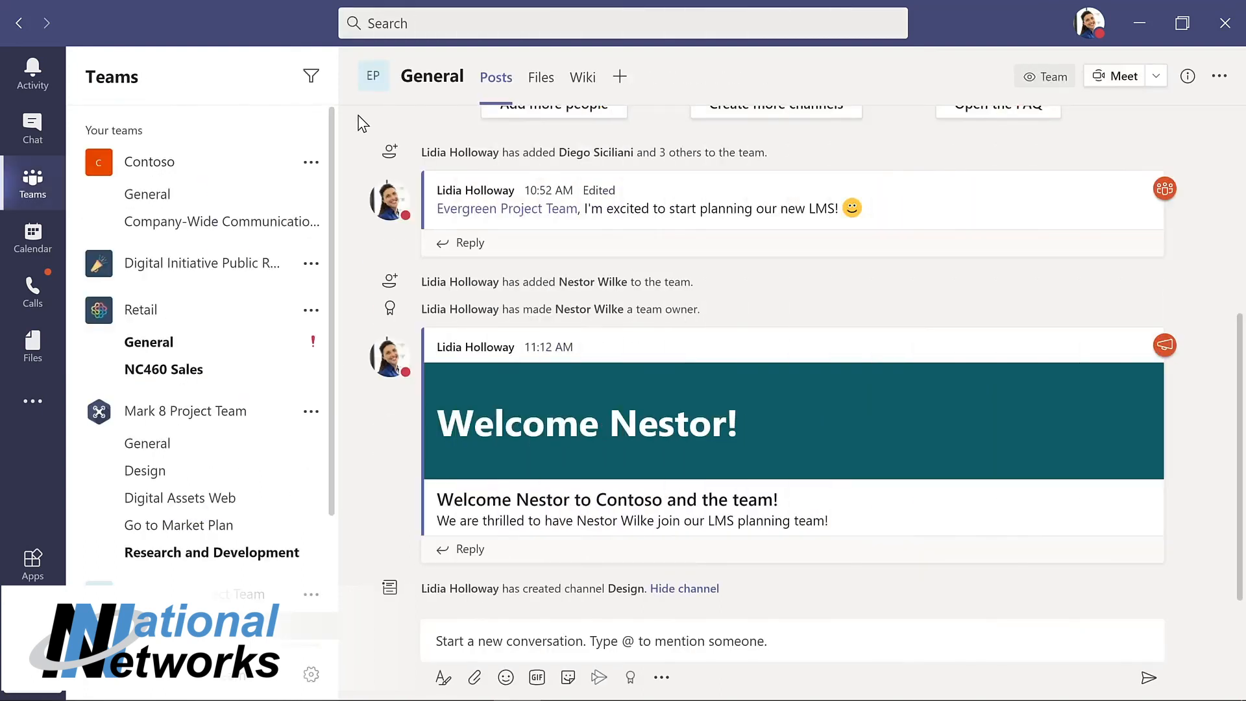
# - List the available slash commands and view the keyboard shortcuts with the /keys command
pyautogui.click(425, 23)
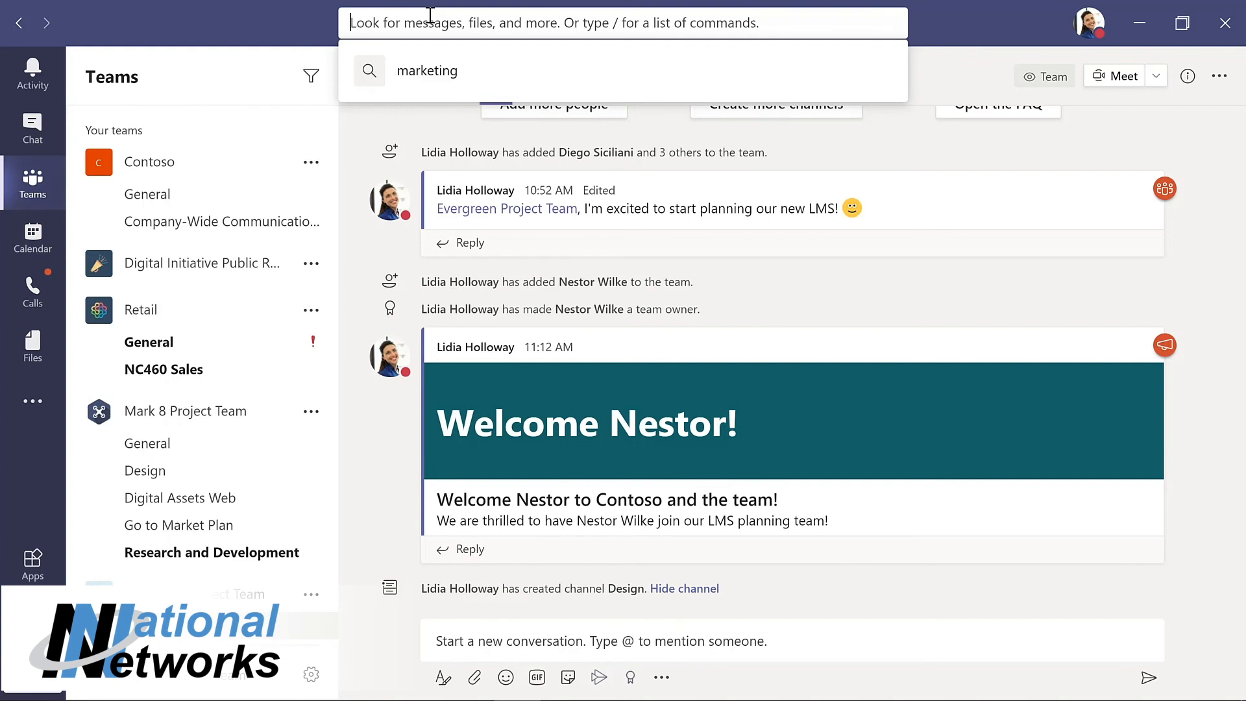
pyautogui.write('/')
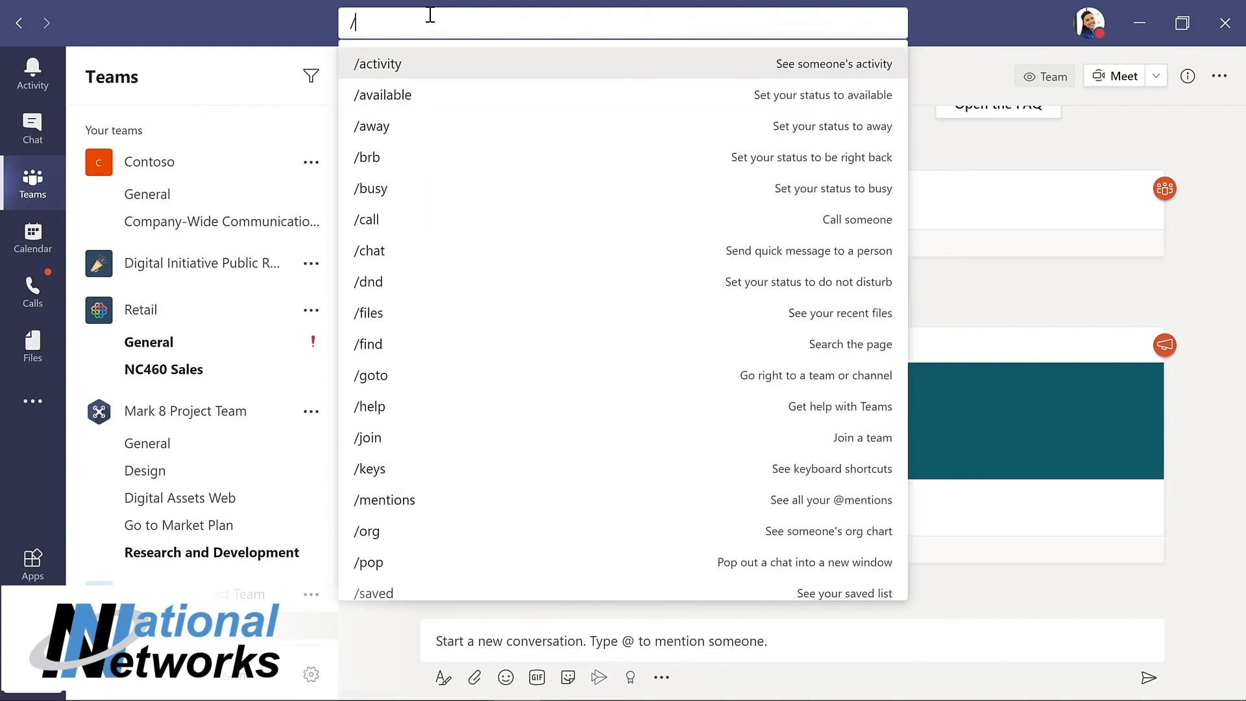
pyautogui.click(1148, 303)
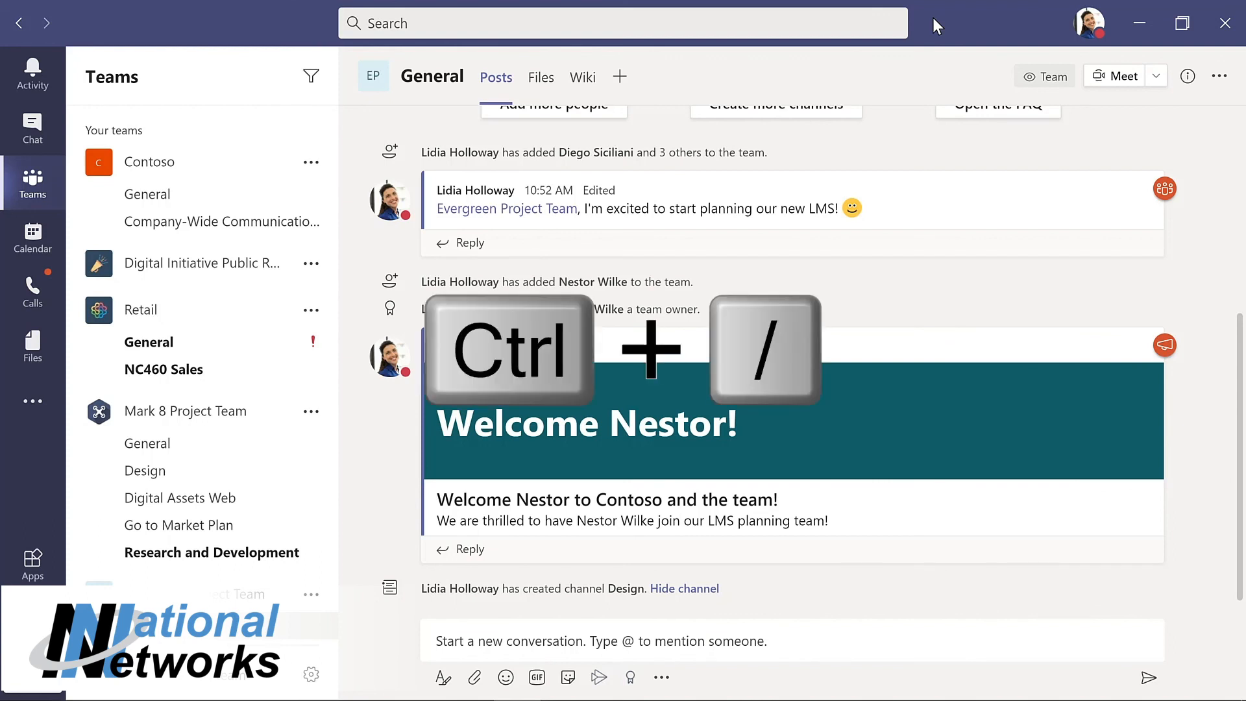
pyautogui.hotkey('ctrl', '/')
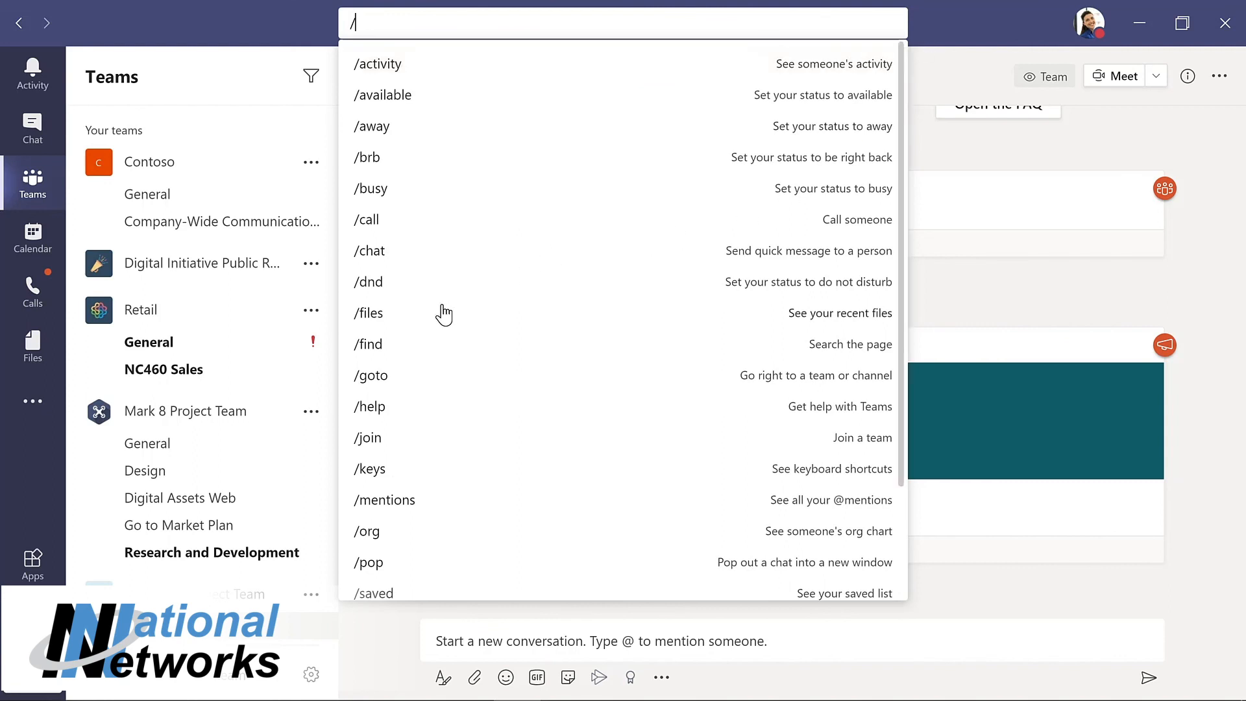
pyautogui.click(370, 468)
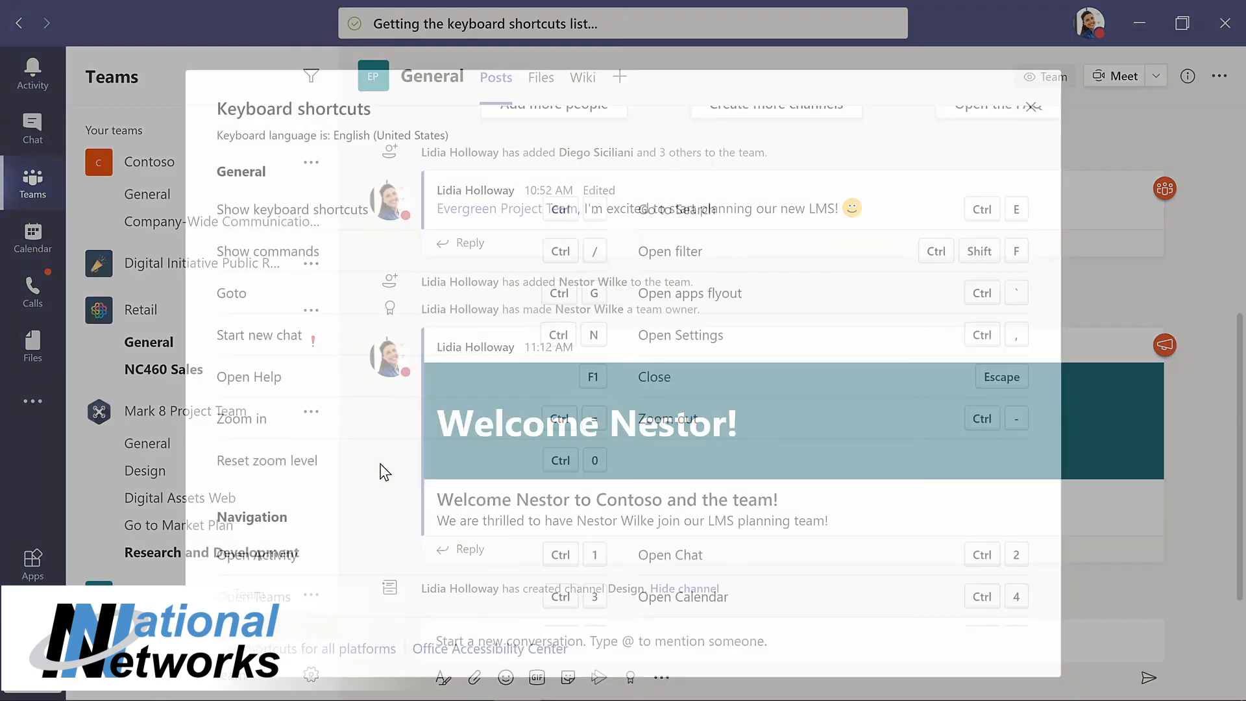